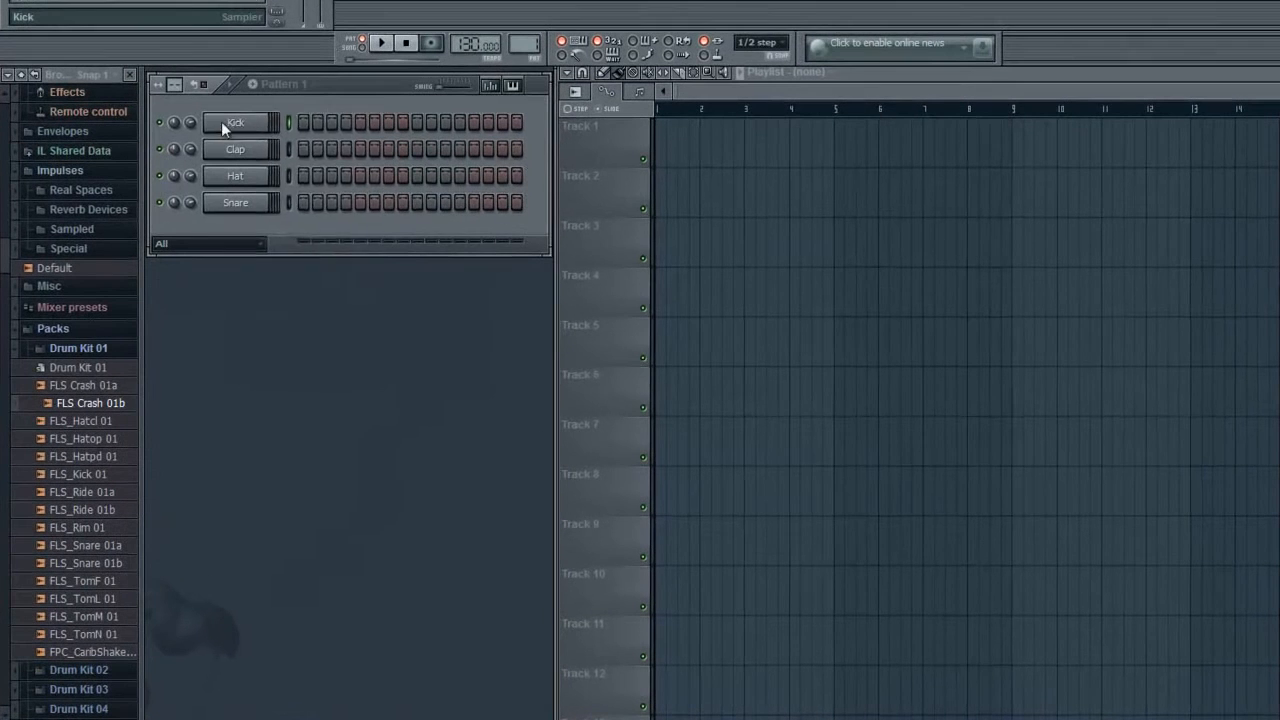
pyautogui.rightClick(263, 144)
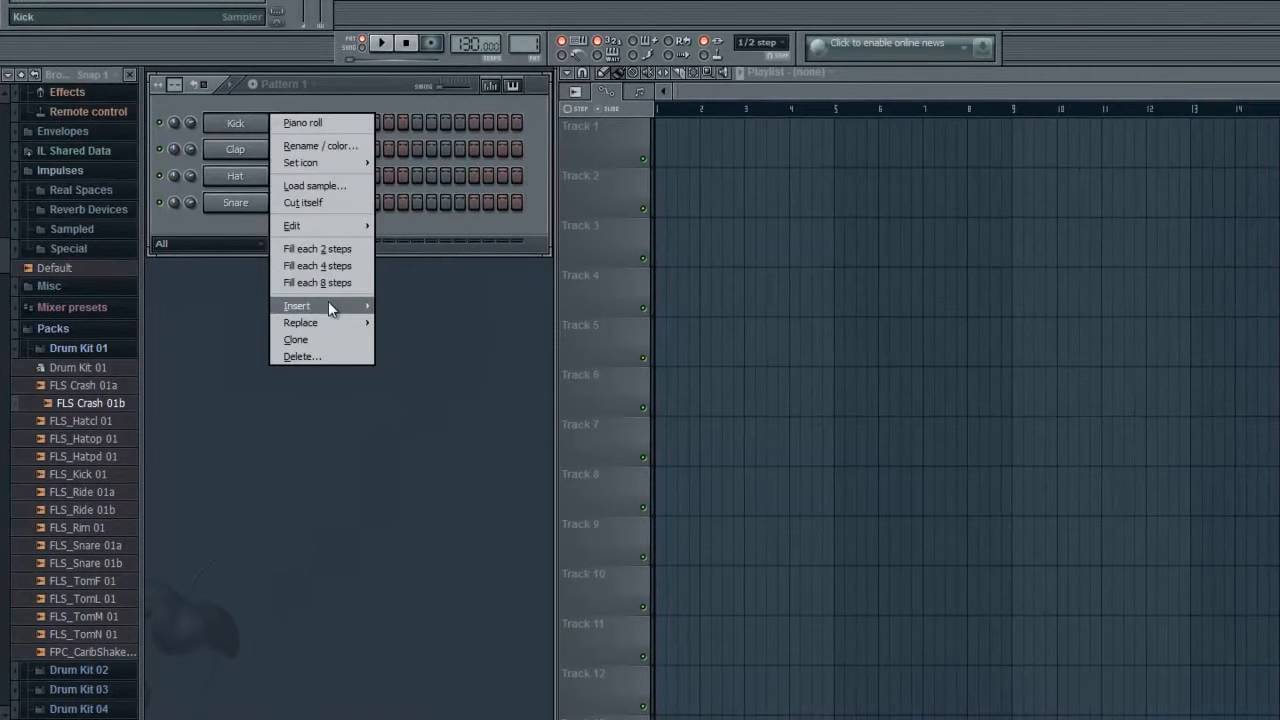
pyautogui.moveTo(335, 309)
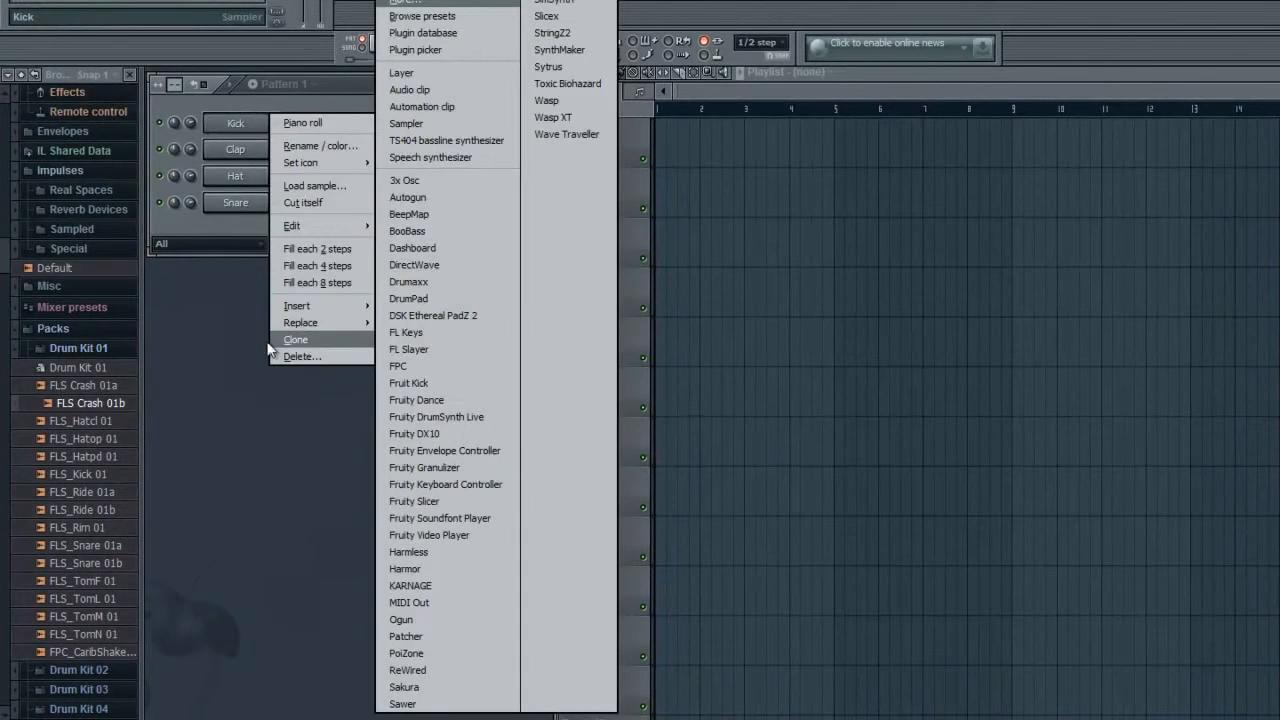
pyautogui.click(211, 379)
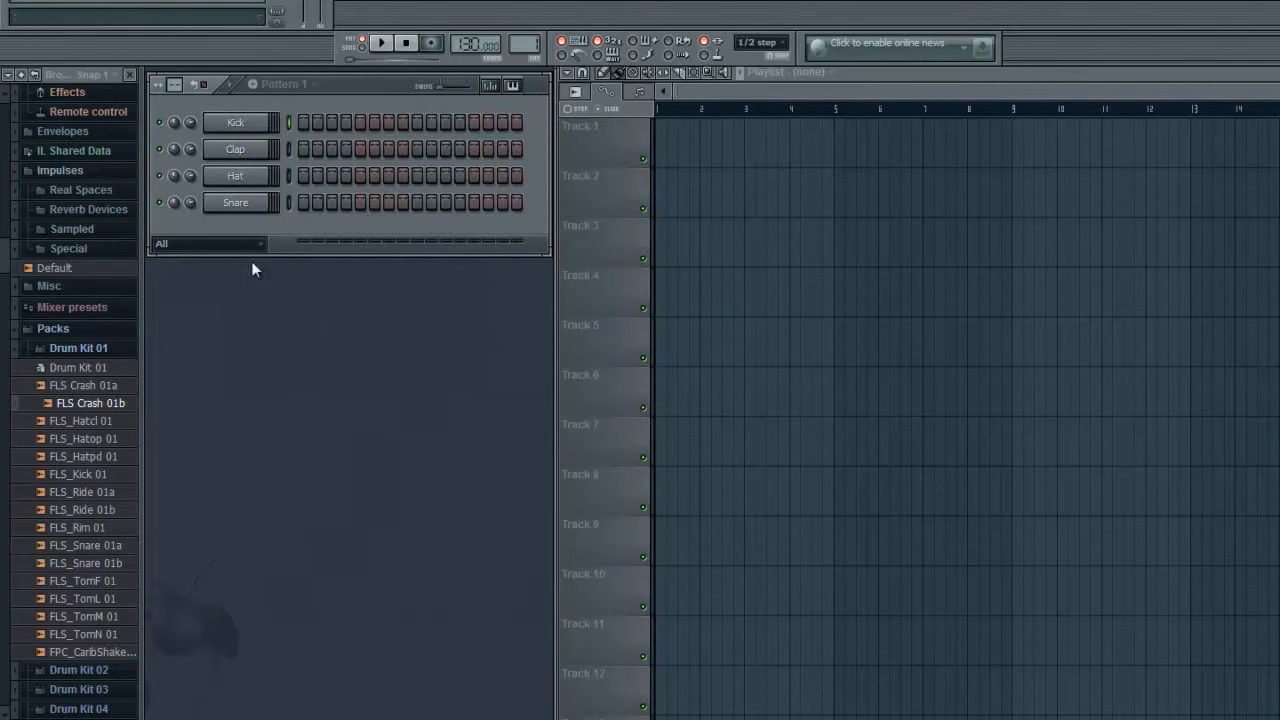
# Step: Insert a Harmless synth channel above the Kick channel
pyautogui.rightClick(239, 121)
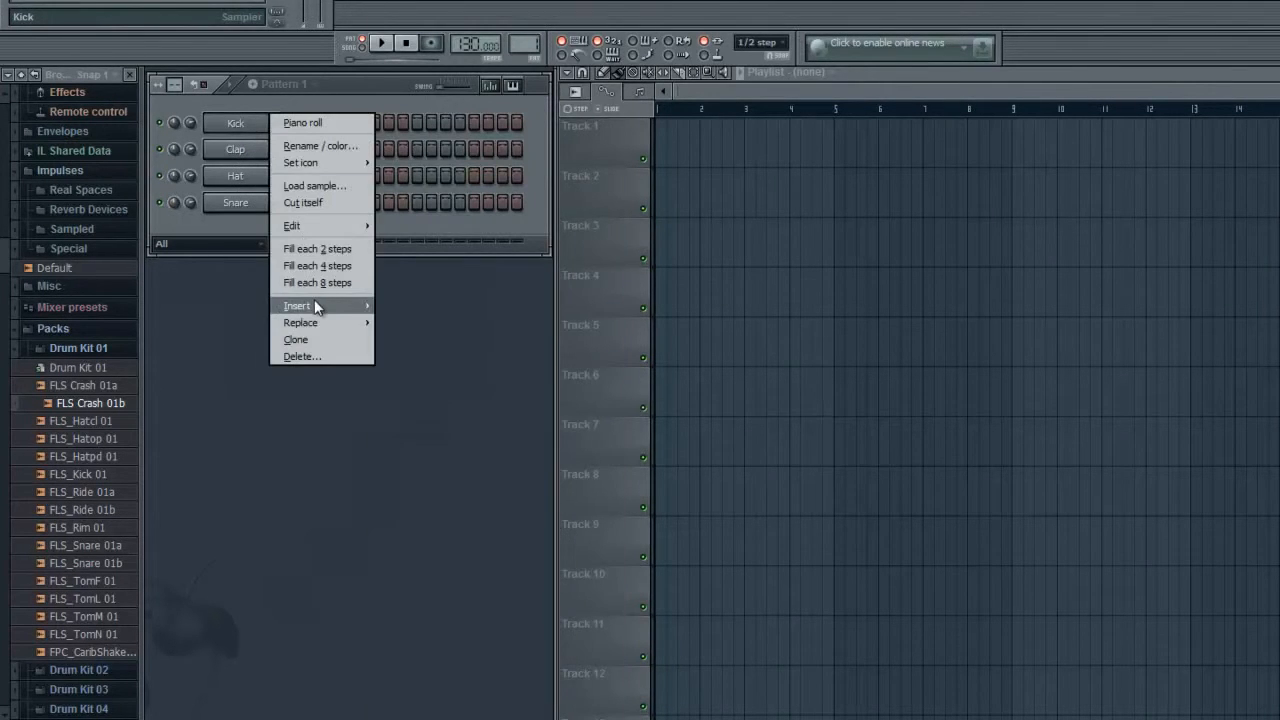
pyautogui.moveTo(314, 303)
pyautogui.click(446, 561)
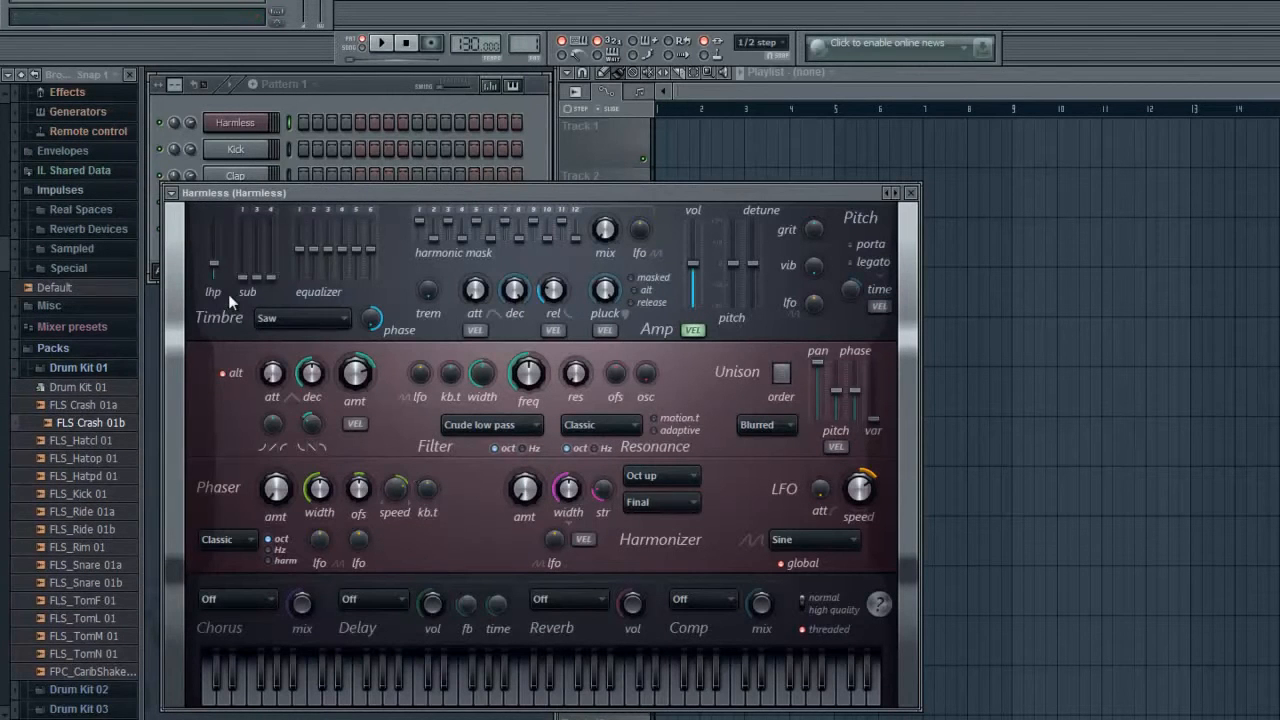
# Step: Load the bass preset Reckless DnB FG into Harmless and audition a note
pyautogui.click(172, 193)
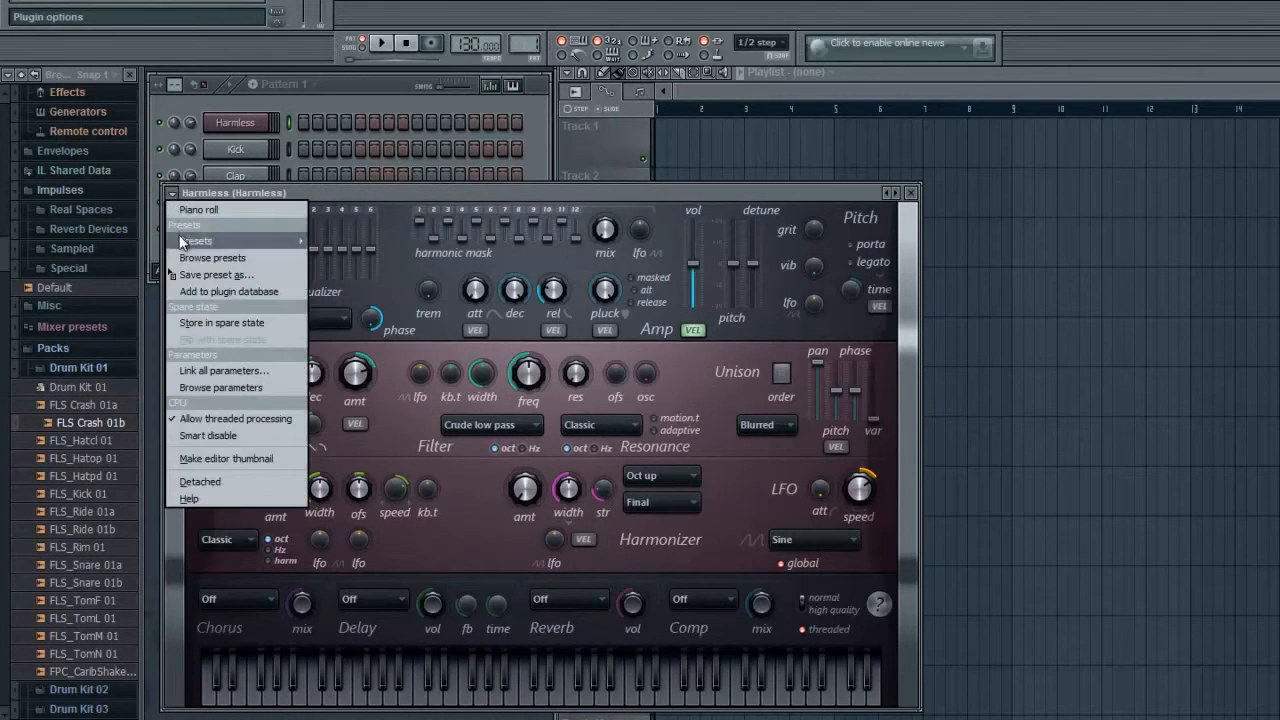
pyautogui.moveTo(181, 238)
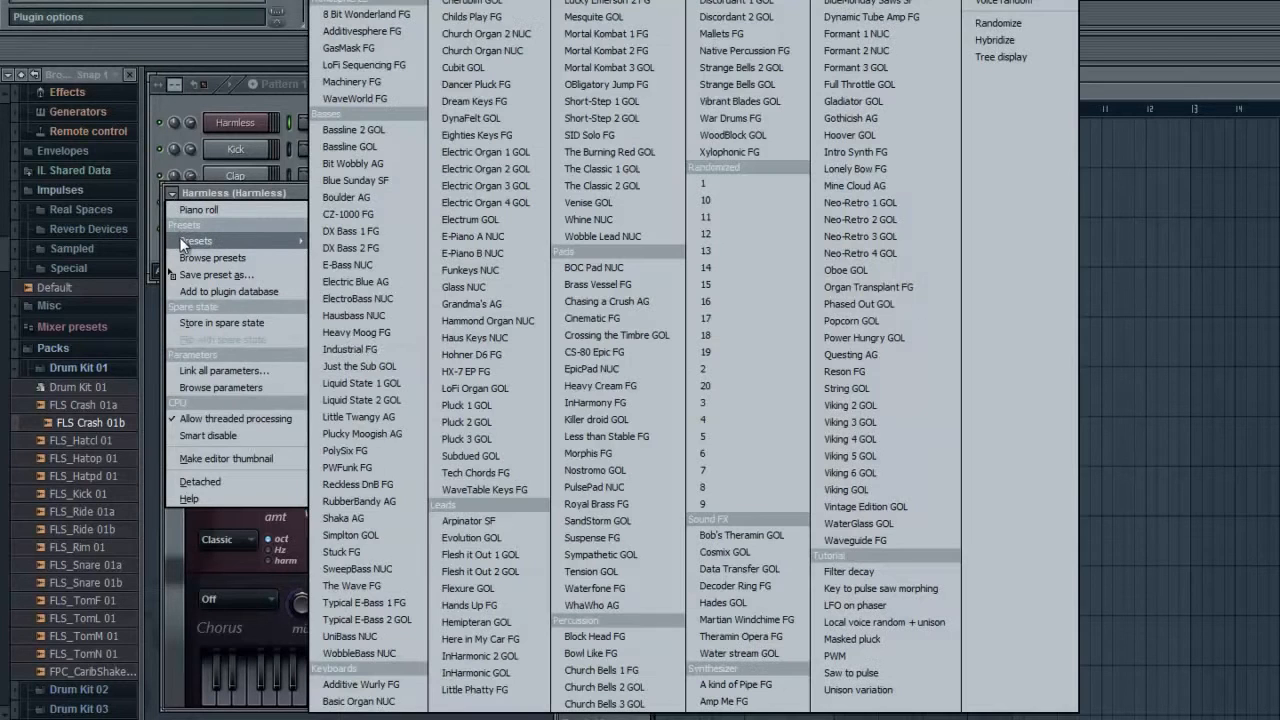
pyautogui.click(365, 490)
pyautogui.click(388, 698)
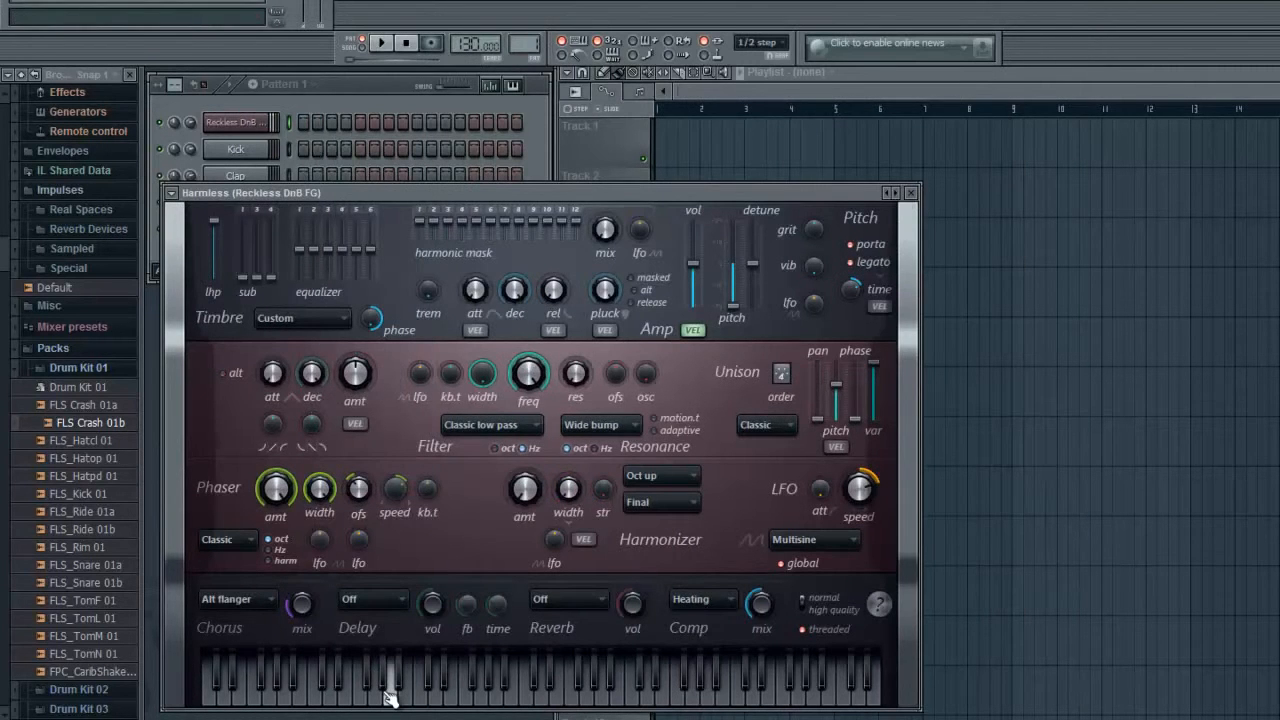
# Step: Set the Chorus in Harmless to Off and audition a note
pyautogui.click(265, 600)
pyautogui.click(250, 546)
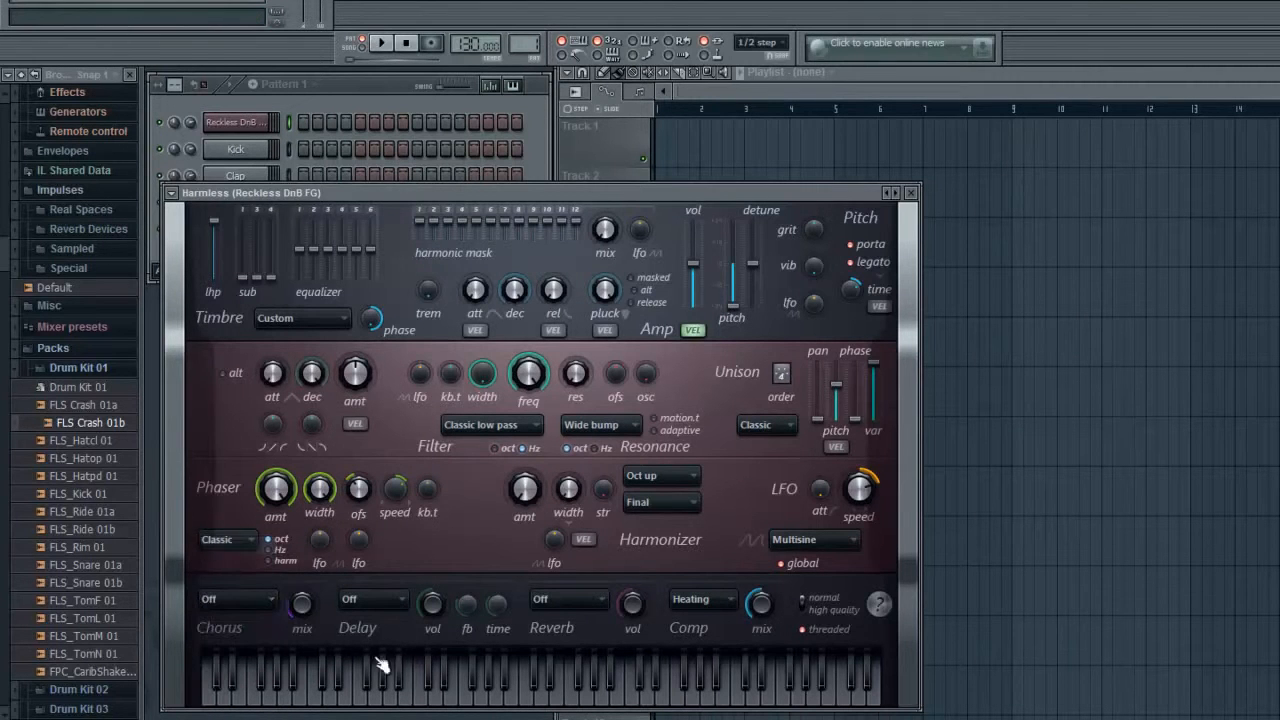
pyautogui.click(420, 695)
# Step: Raise the Comp mix, set the LFO shape to Saw and test the resulting sound in Harmless
pyautogui.moveTo(757, 613); pyautogui.dragTo(760, 560)
pyautogui.click(815, 538)
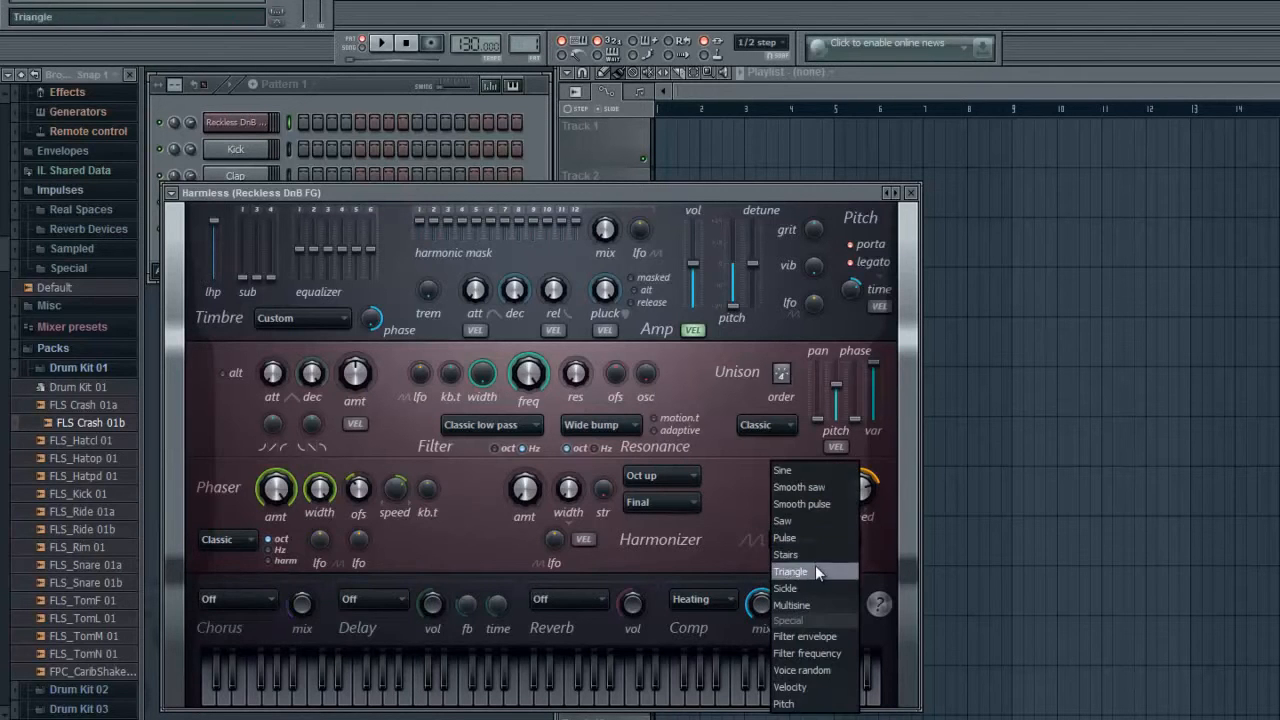
pyautogui.click(814, 524)
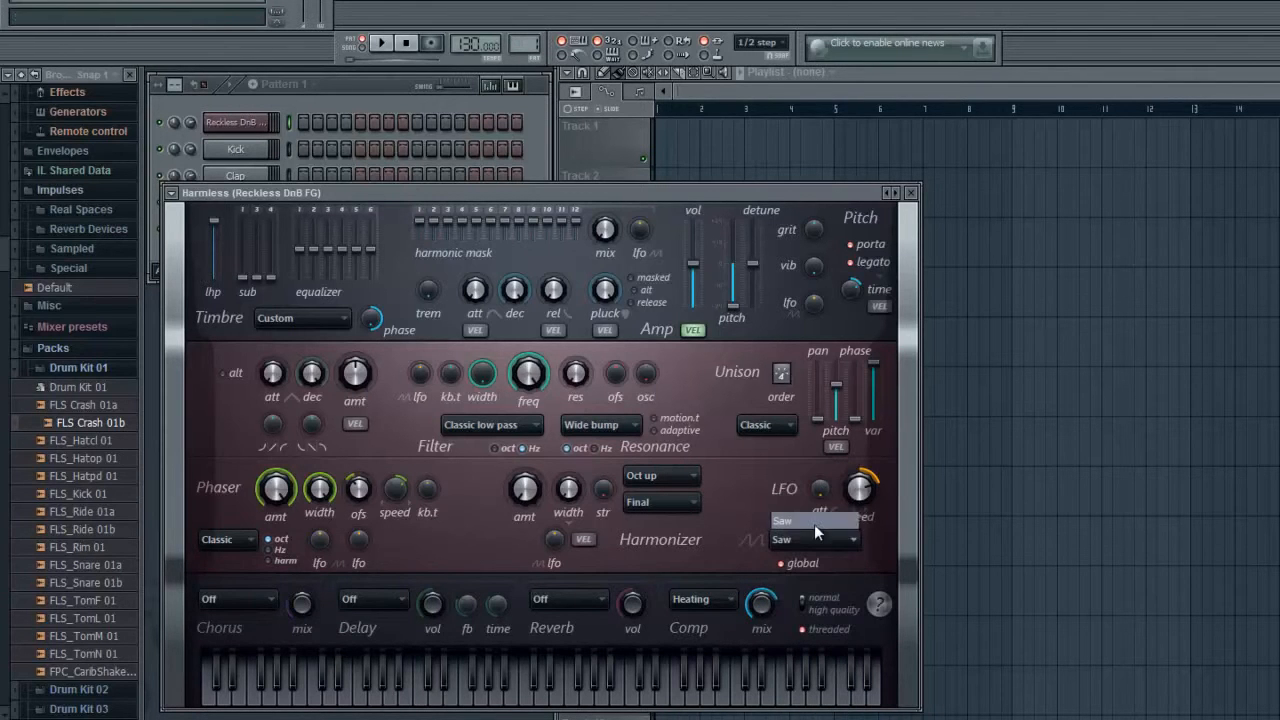
pyautogui.click(425, 697)
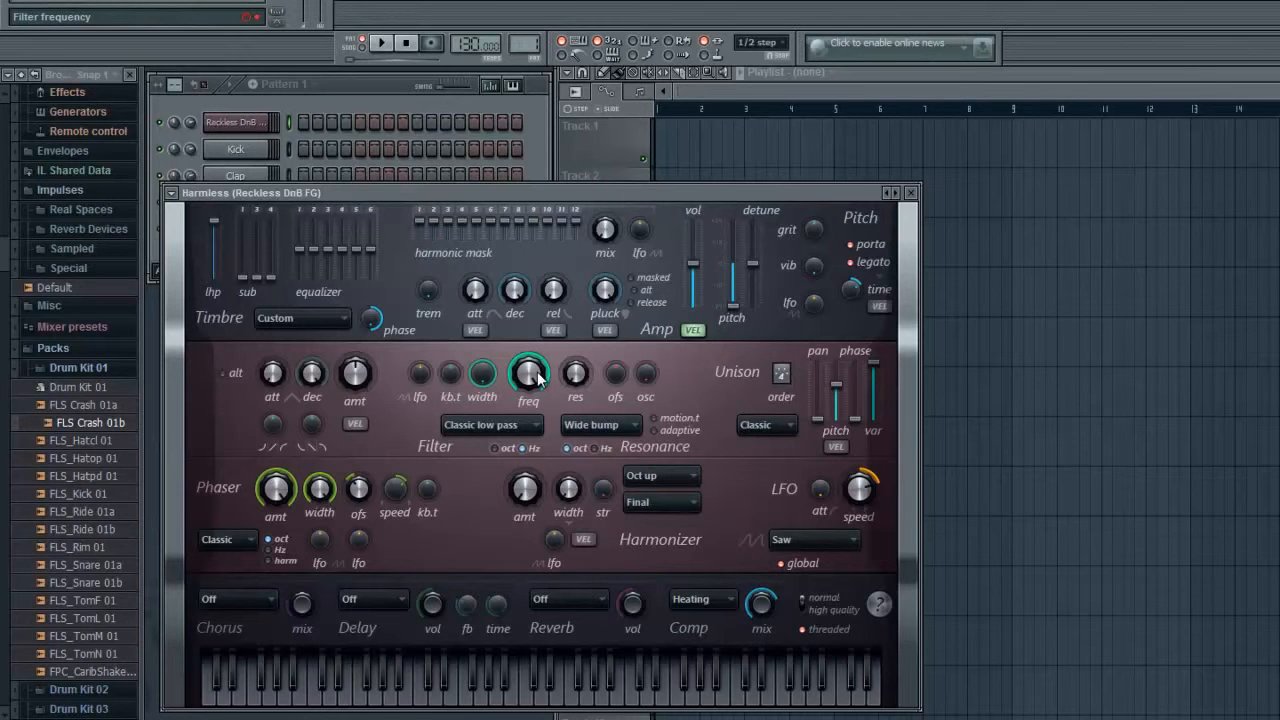
pyautogui.moveTo(536, 380); pyautogui.dragTo(345, 330)
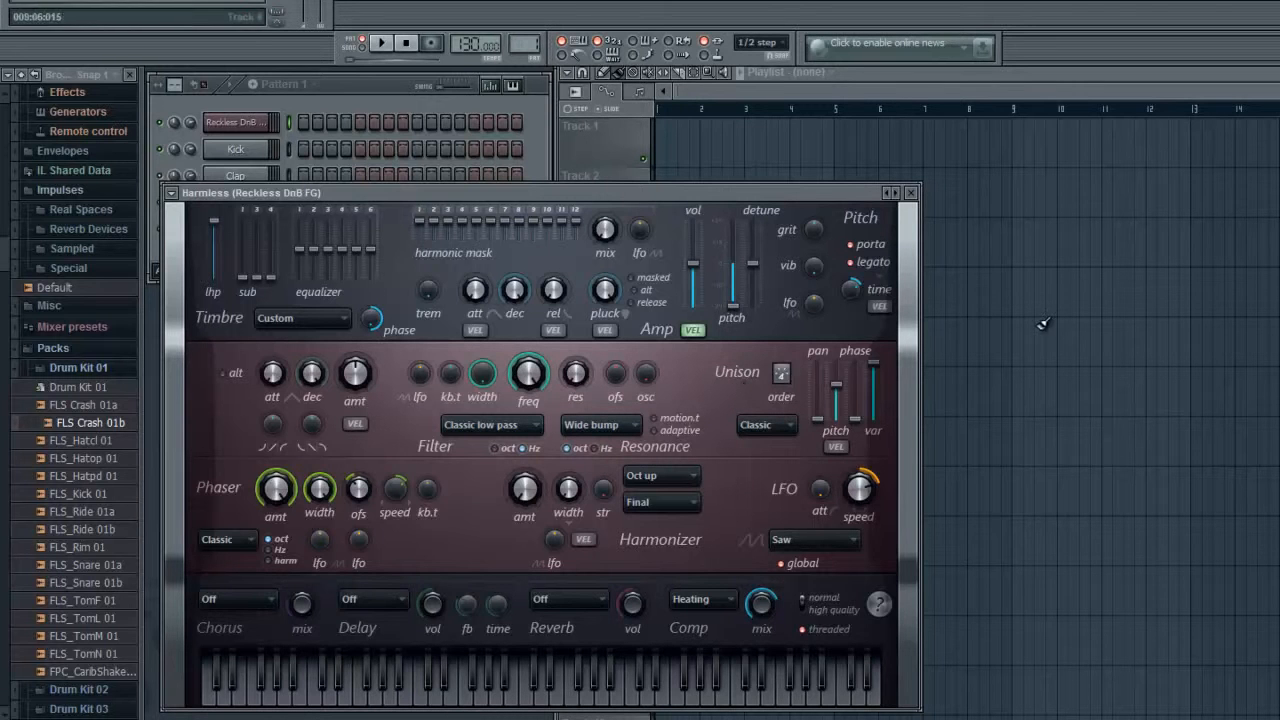
# Step: In the Reckless DnB FG piano roll, draw a two-beat C4 followed by one-beat C#4 and F#4 notes in bar 1
pyautogui.click(913, 200)
pyautogui.rightClick(240, 124)
pyautogui.click(276, 124)
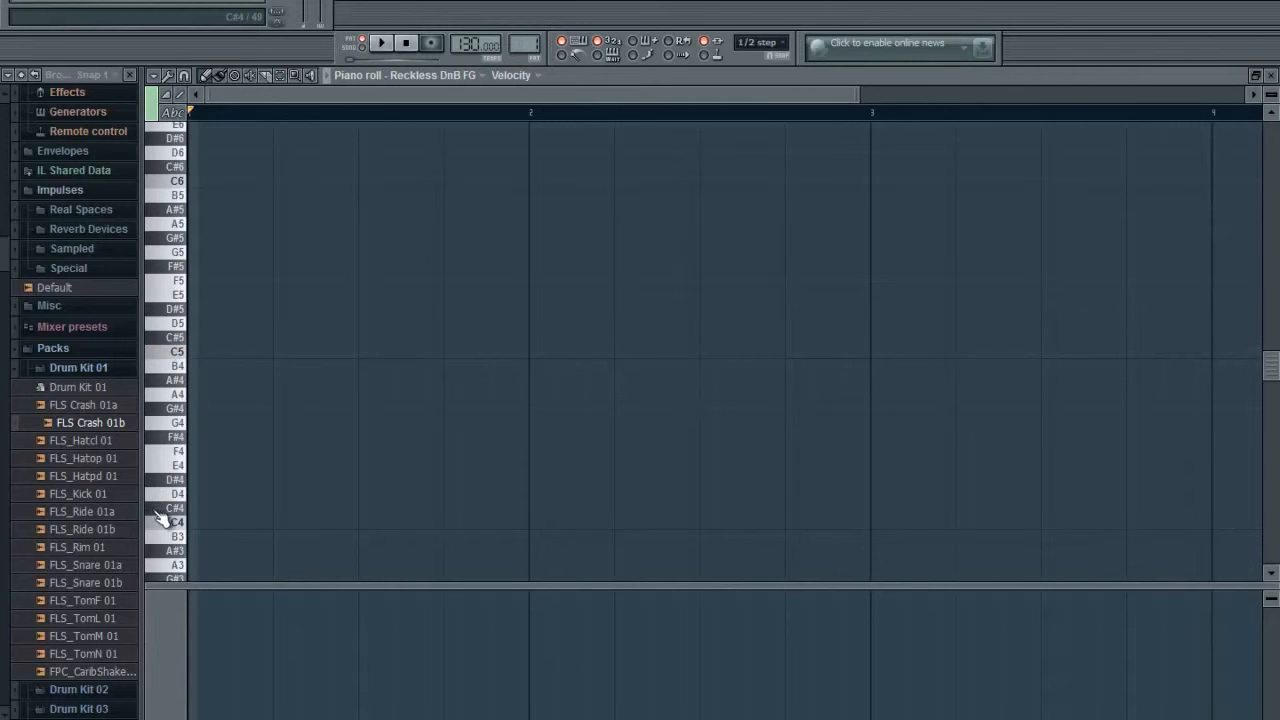
pyautogui.click(196, 523)
pyautogui.moveTo(222, 523); pyautogui.dragTo(357, 523)
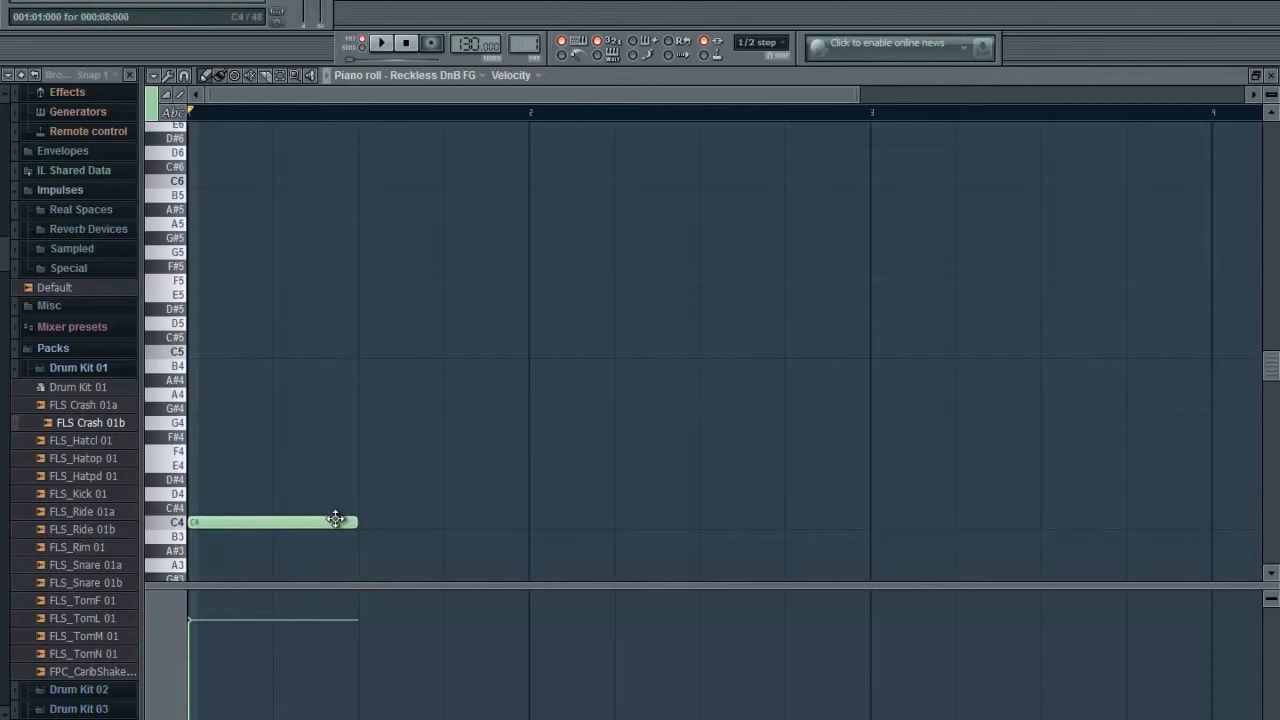
pyautogui.click(365, 511)
pyautogui.moveTo(527, 508); pyautogui.dragTo(446, 504)
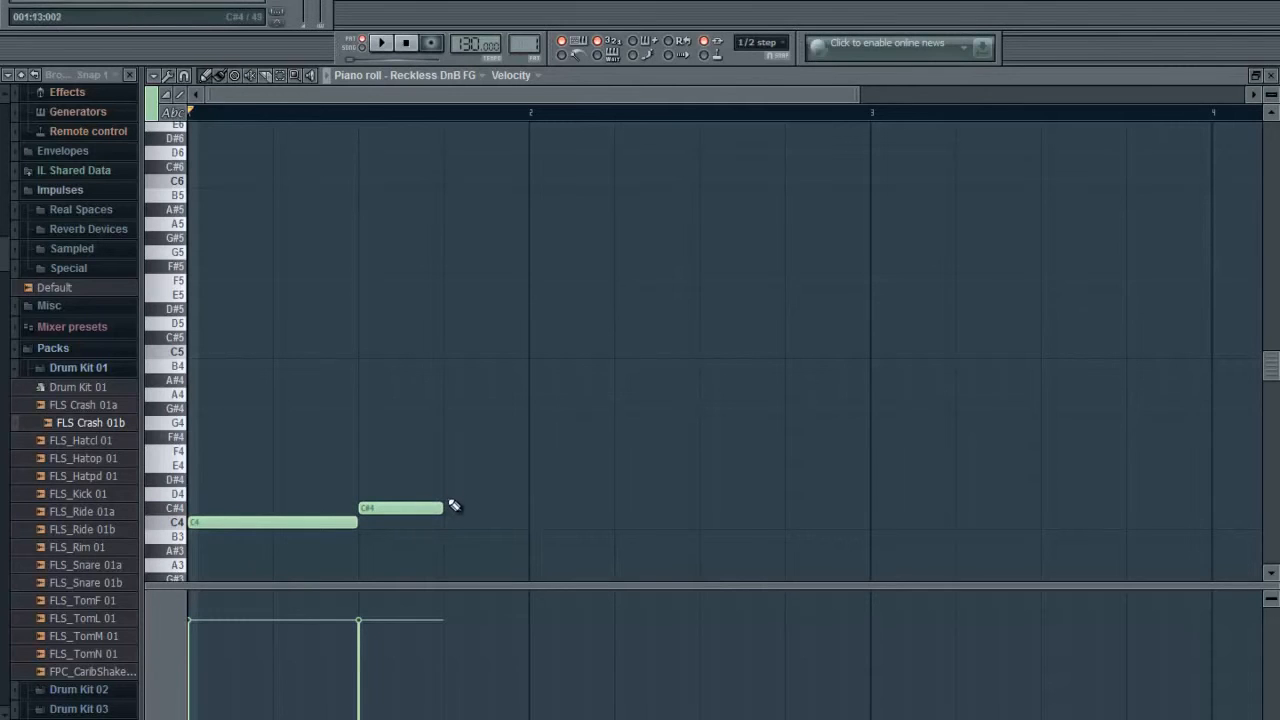
pyautogui.click(447, 437)
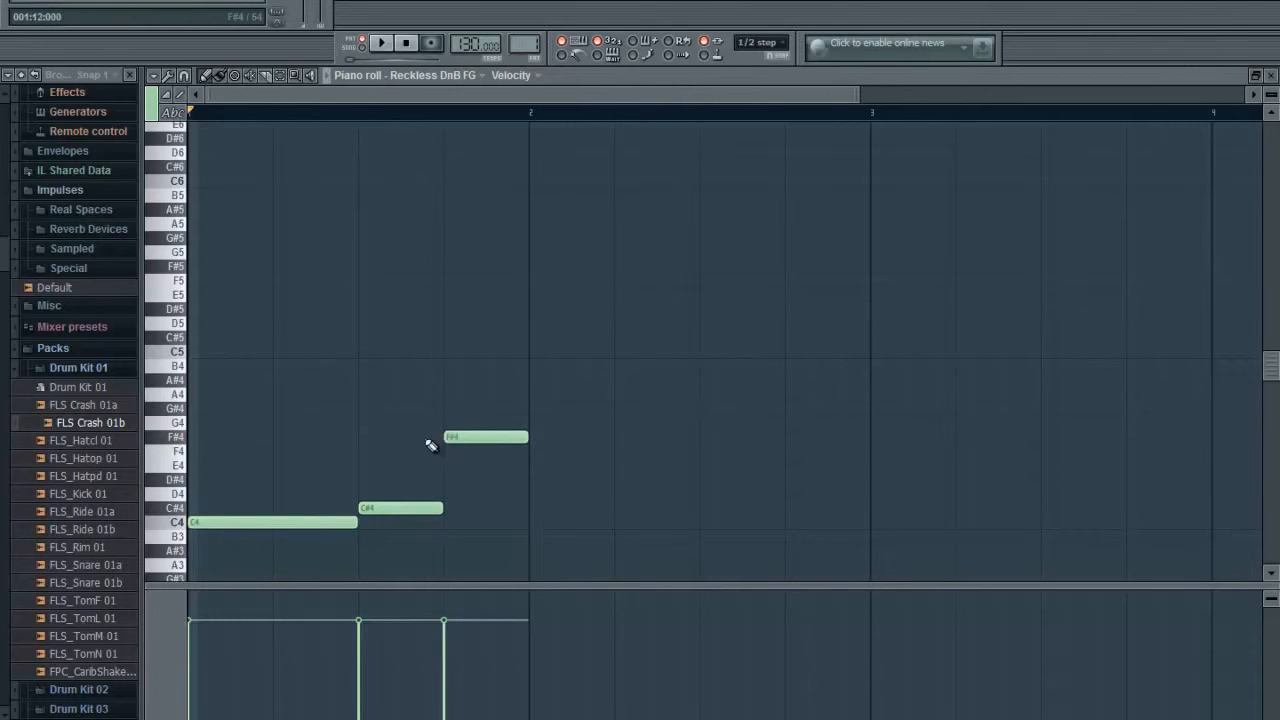
# Step: Play the three-note bass pattern twice to check how it sounds
pyautogui.click(383, 44)
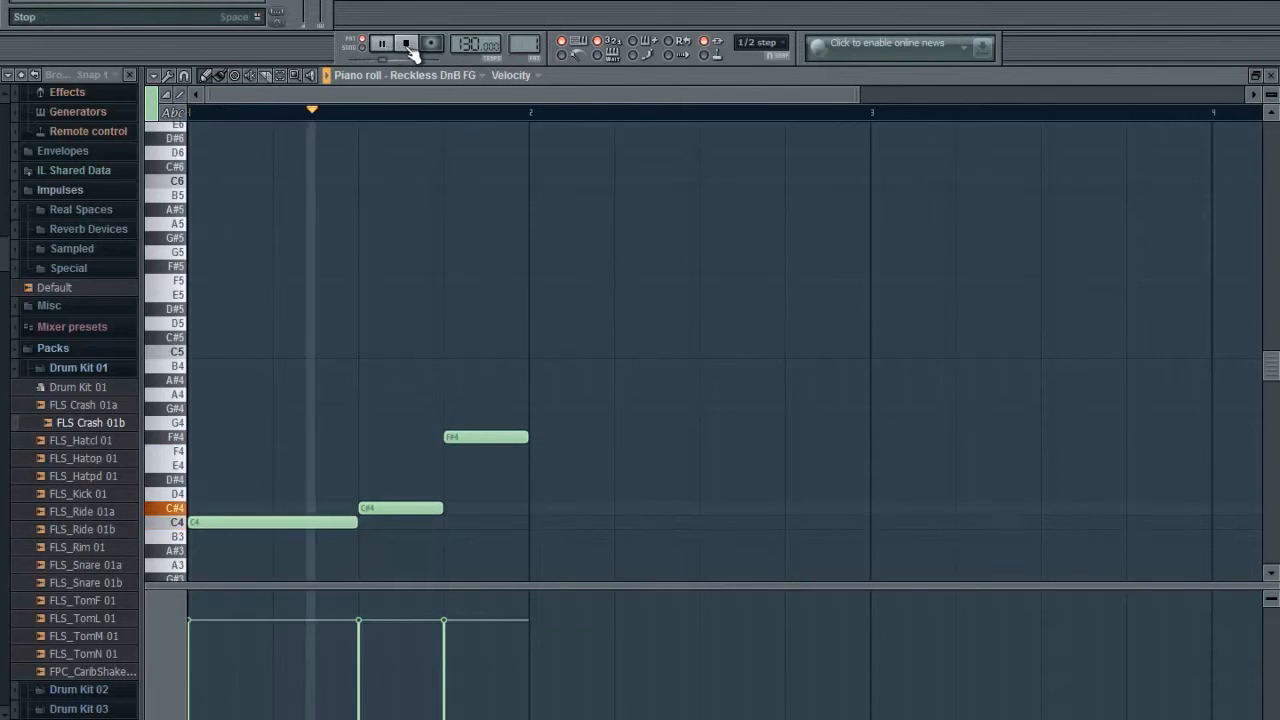
pyautogui.click(407, 44)
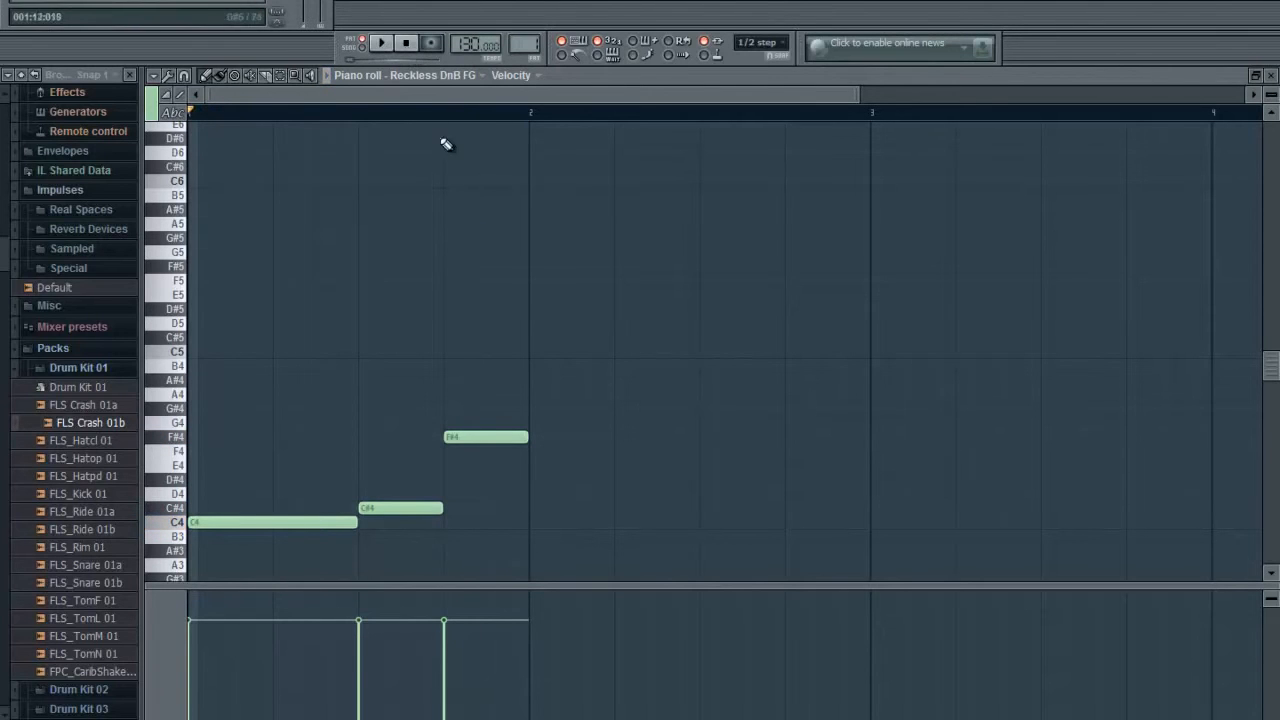
pyautogui.click(383, 44)
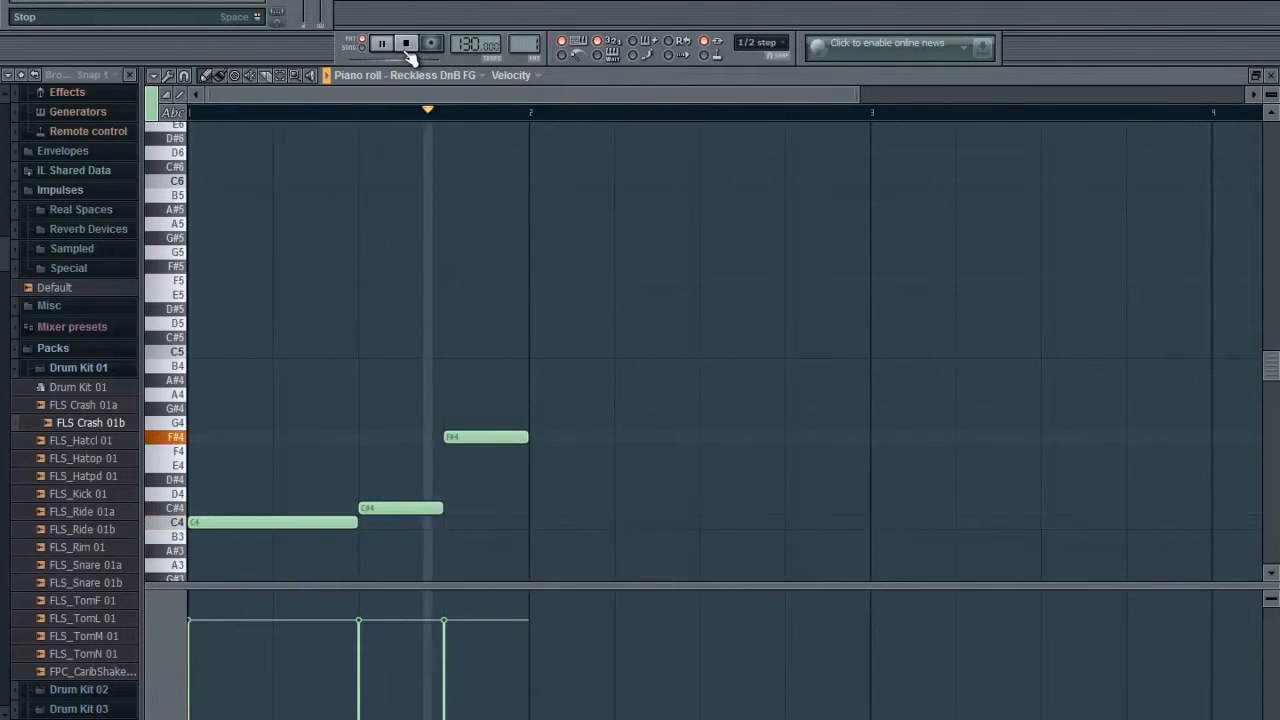
pyautogui.click(407, 50)
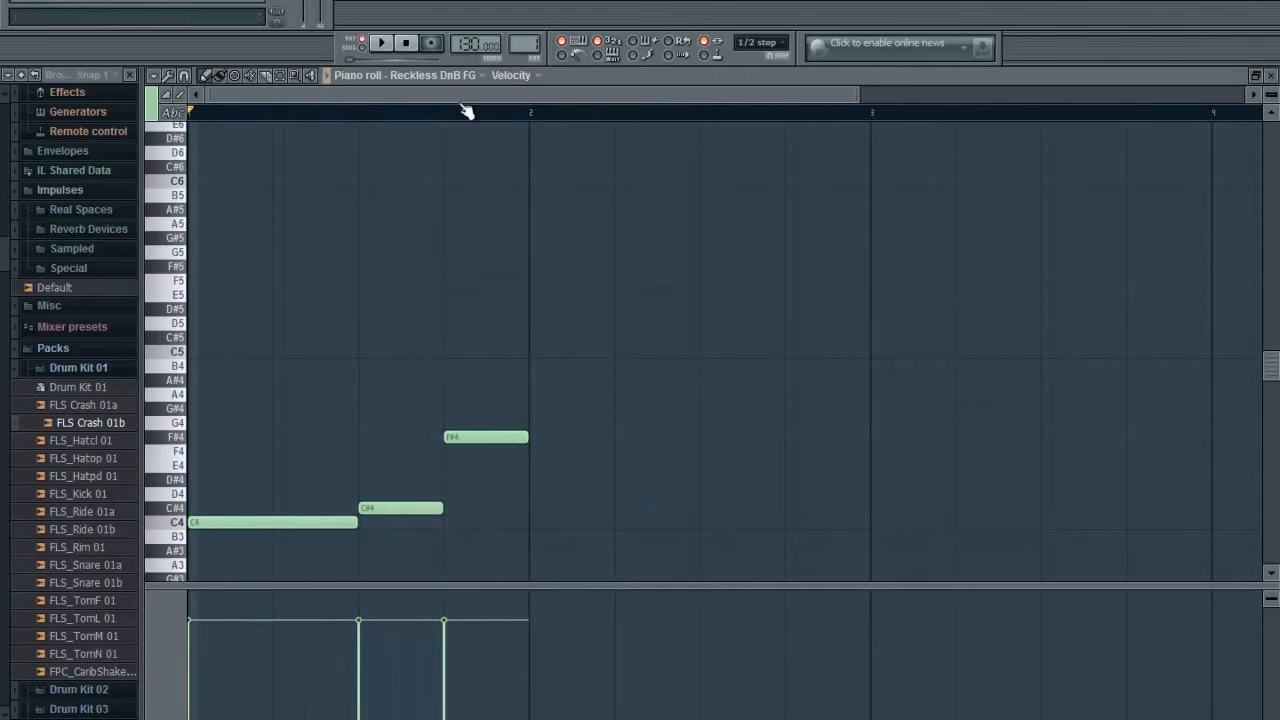
# Step: Return to the playlist and place Pattern 1 clips on Track 1 at bars 1, 2 and 3
pyautogui.click(1270, 75)
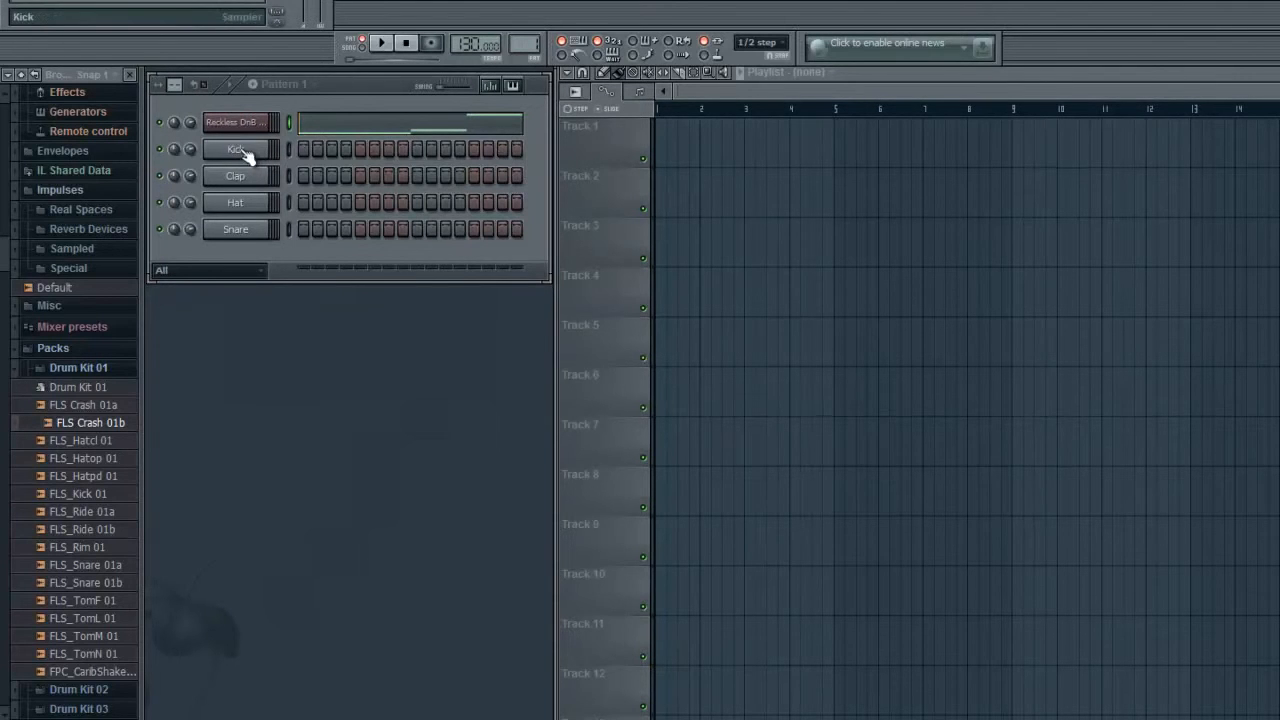
pyautogui.click(662, 147)
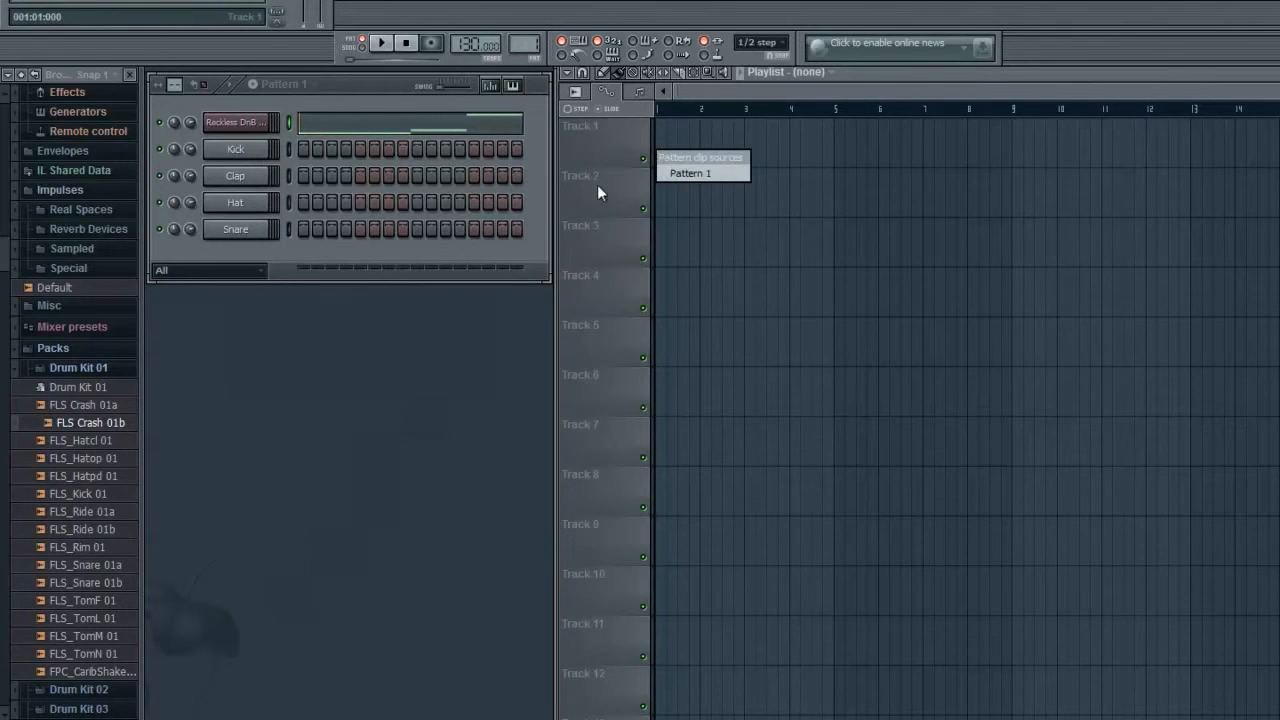
pyautogui.click(689, 172)
pyautogui.click(665, 143)
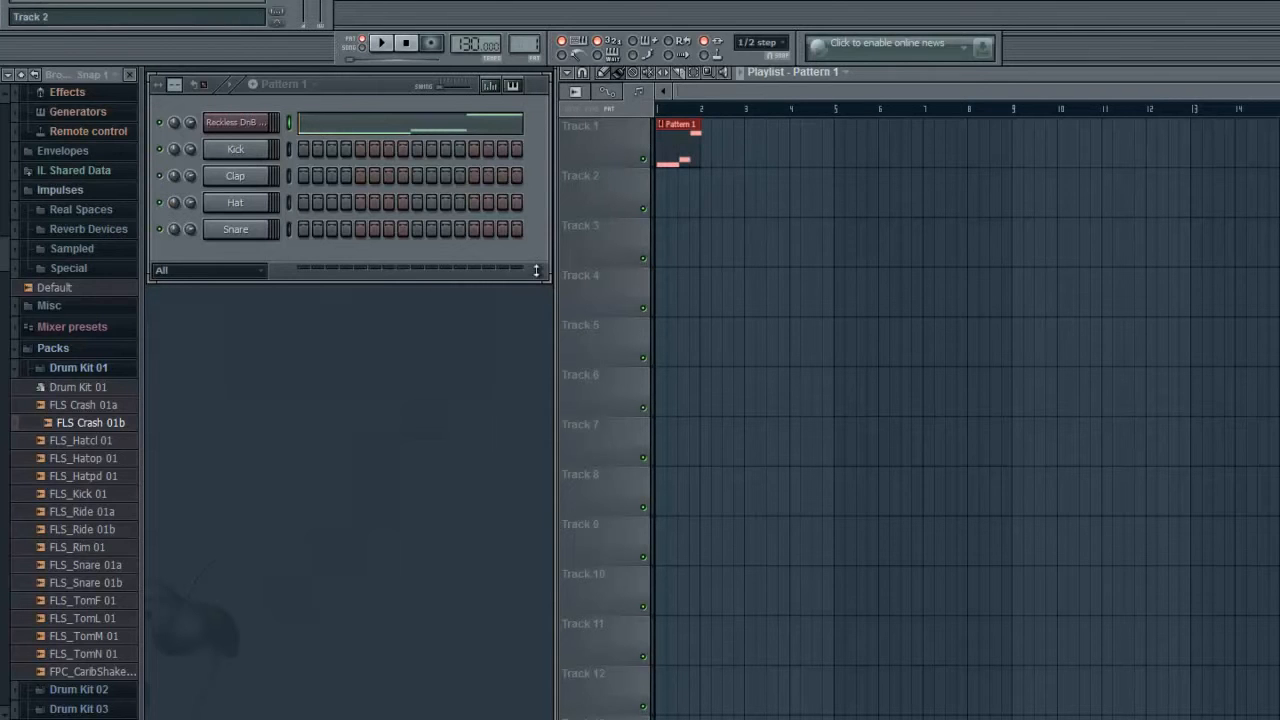
pyautogui.click(728, 155)
pyautogui.click(768, 155)
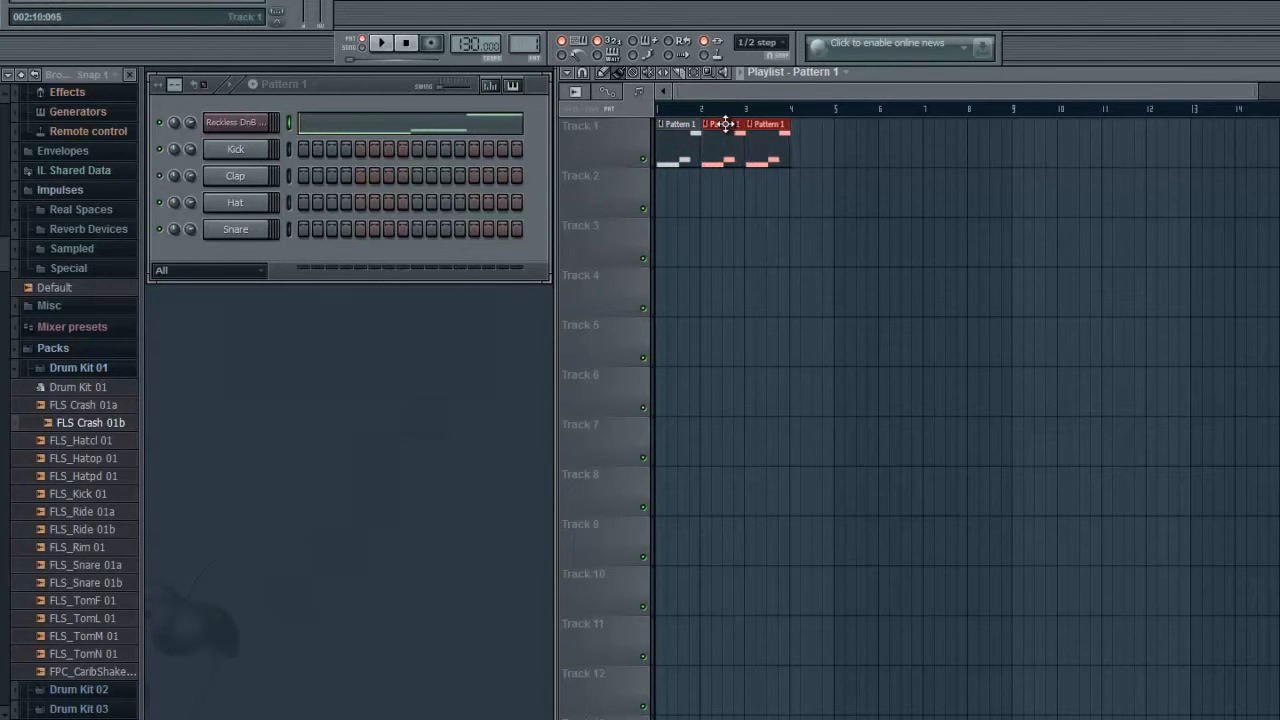
# Step: With snap set to Cell, add three Pattern 1 clips across bars 4 to 6 of Track 1 and preview the arrangement in song mode
pyautogui.click(785, 47)
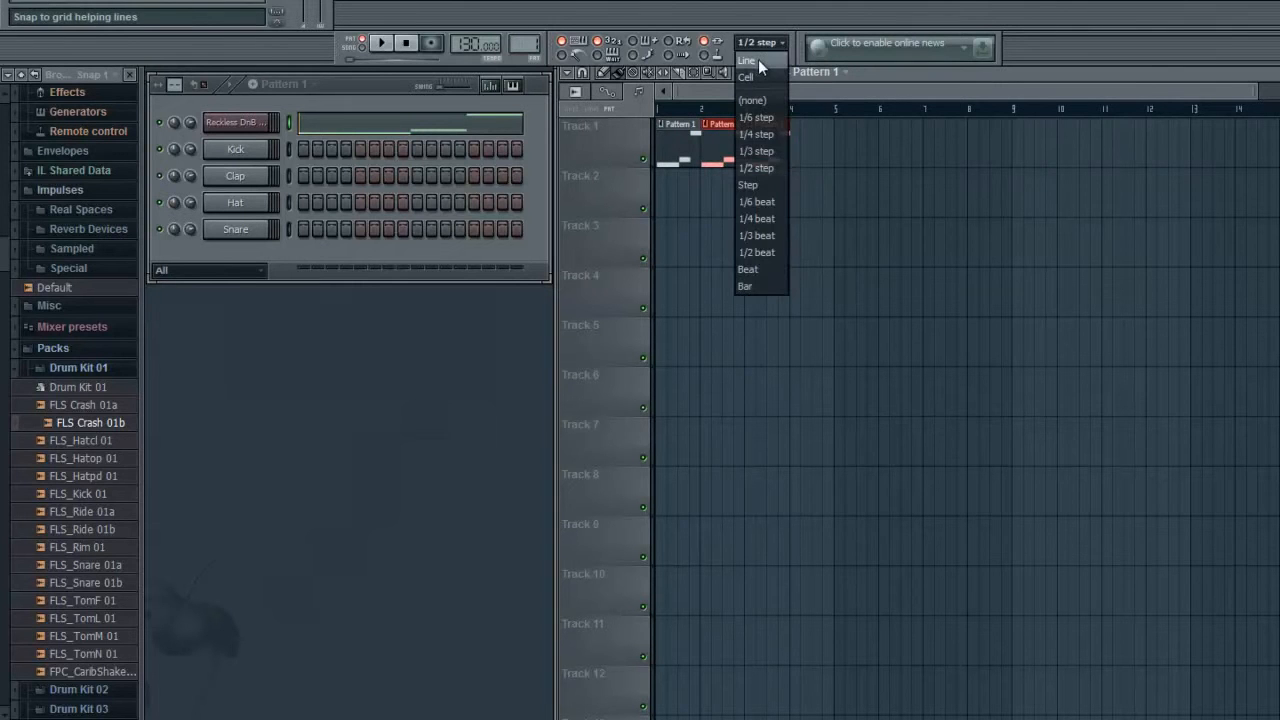
pyautogui.click(756, 70)
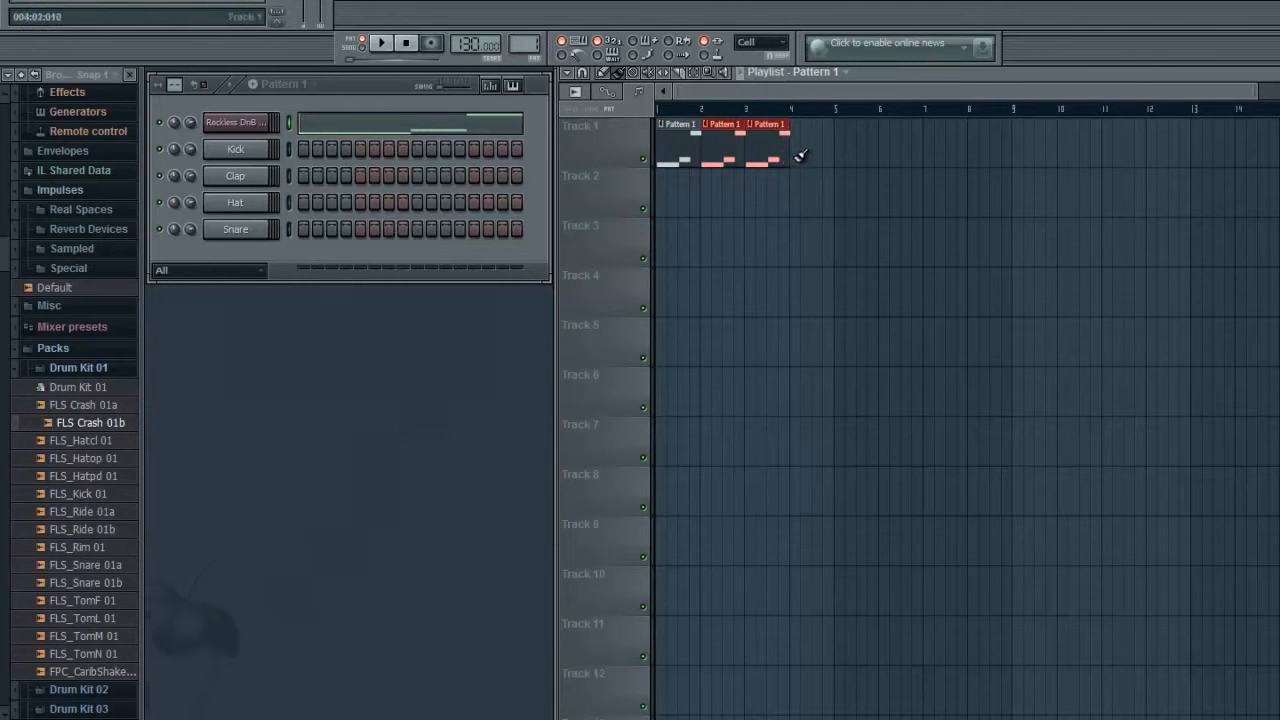
pyautogui.moveTo(800, 160); pyautogui.dragTo(918, 155)
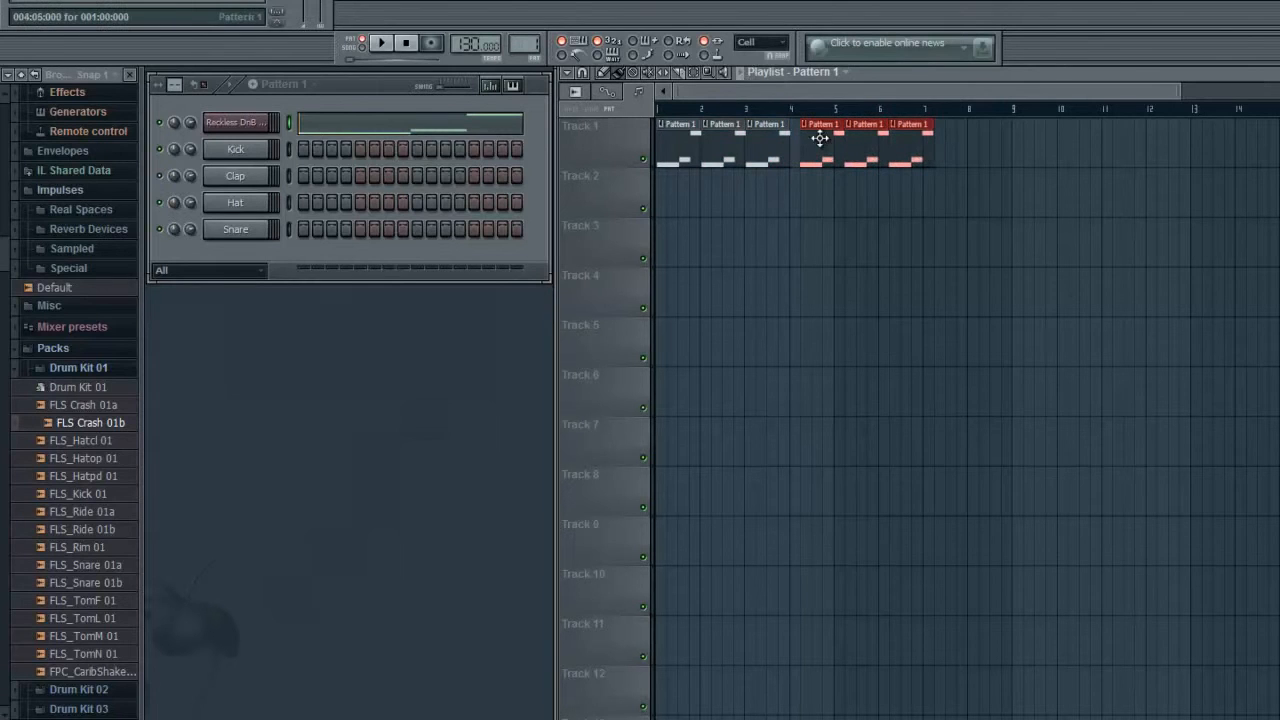
pyautogui.moveTo(858, 126); pyautogui.dragTo(848, 126)
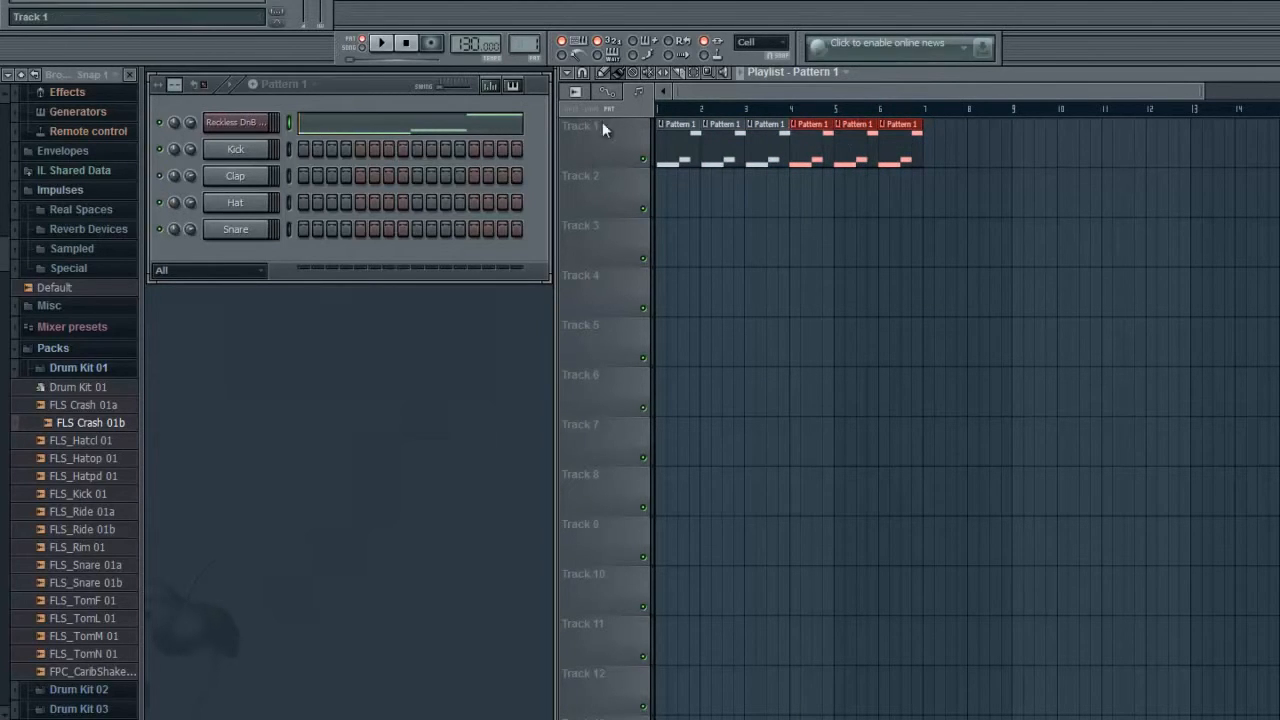
pyautogui.click(380, 45)
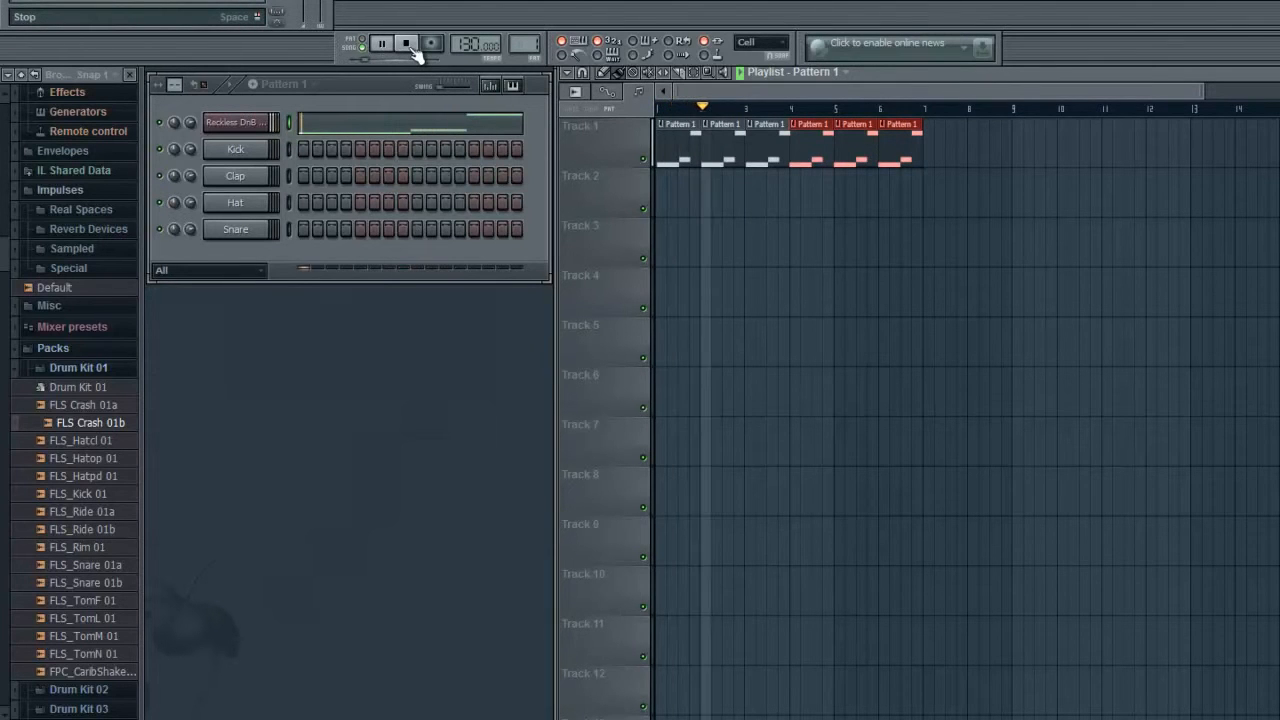
pyautogui.click(408, 45)
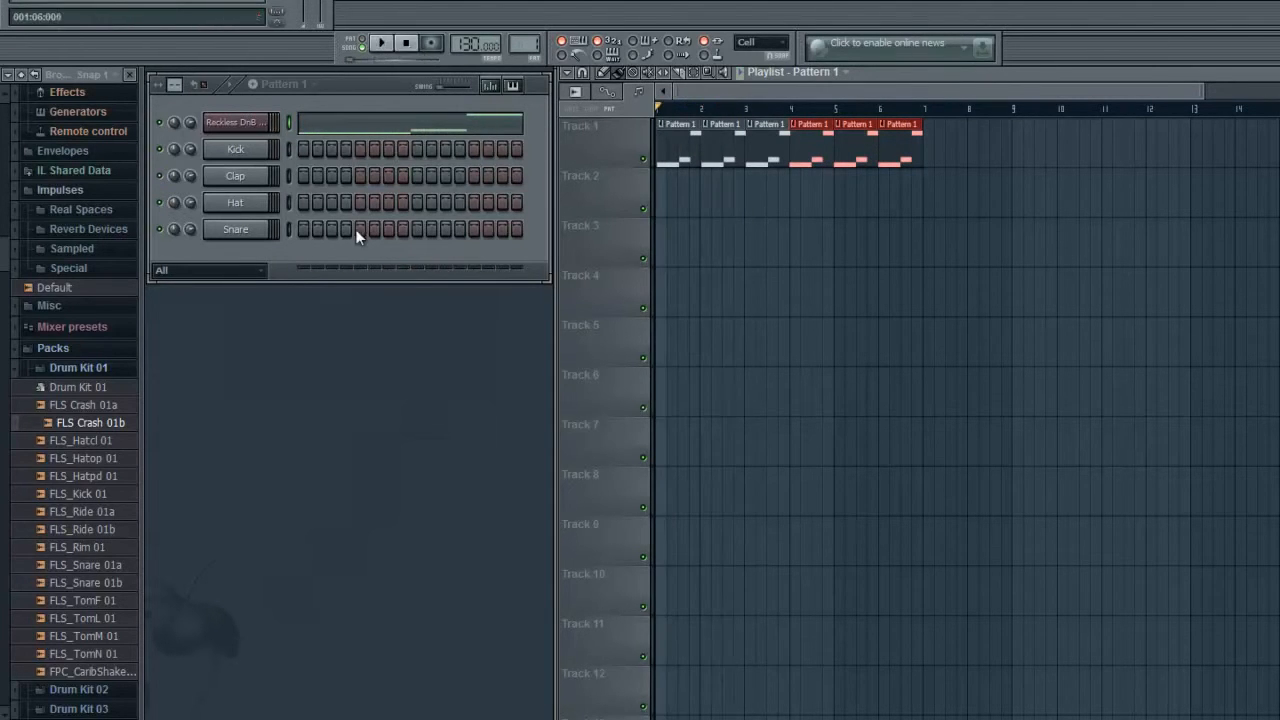
# Step: Reopen the Reckless DnB FG piano roll and reduce it to a floating window
pyautogui.rightClick(237, 126)
pyautogui.click(286, 121)
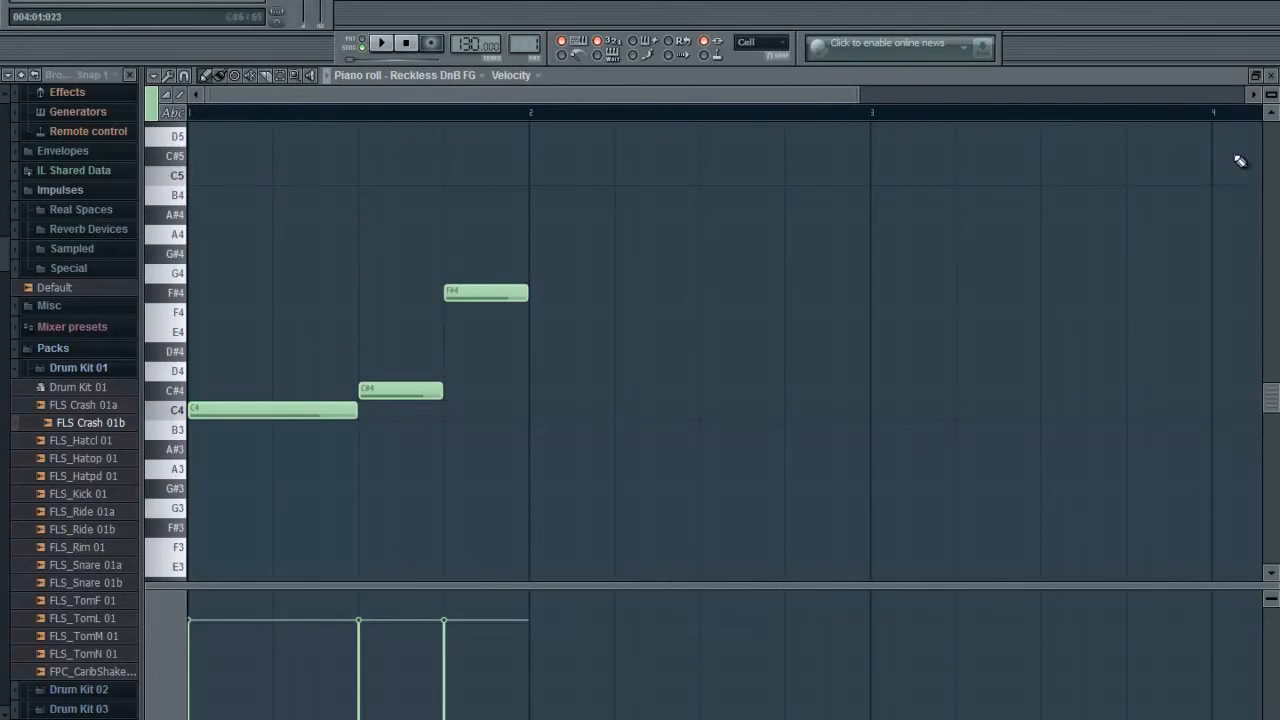
pyautogui.click(1256, 75)
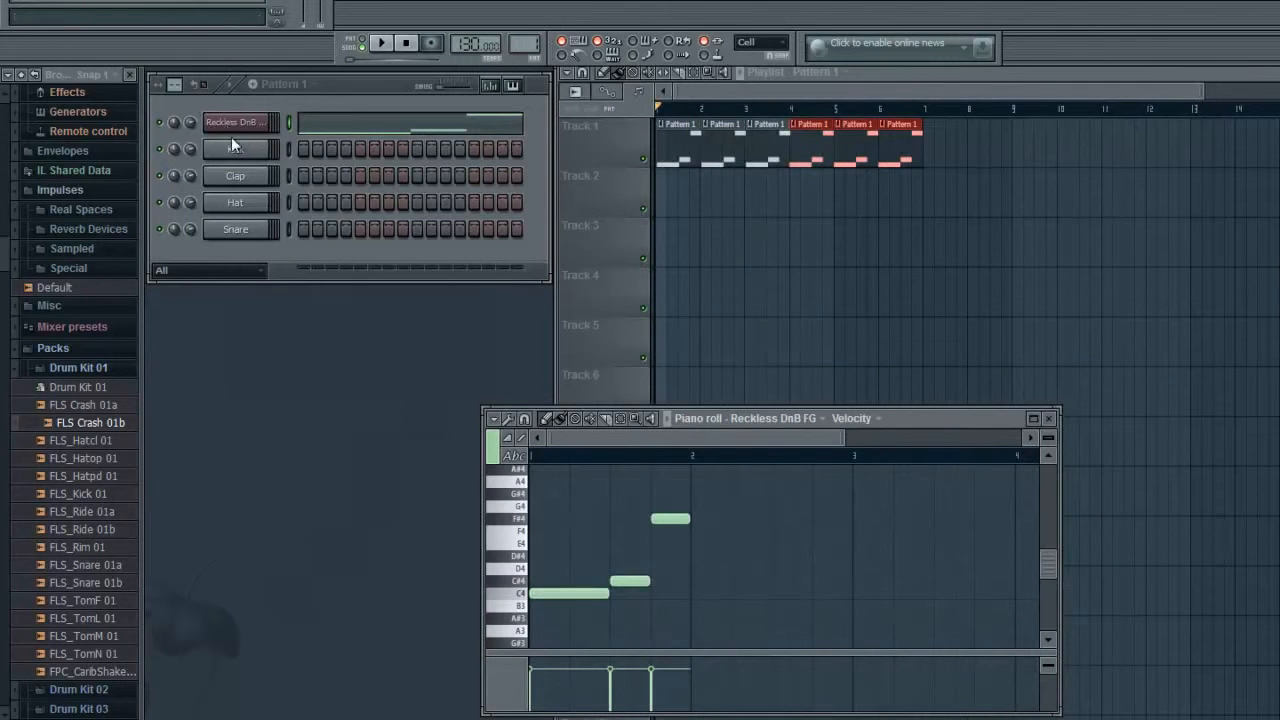
# Step: Open the filter frequency events of the Harmless synth in the piano roll and enlarge the piano roll to full size
pyautogui.click(240, 123)
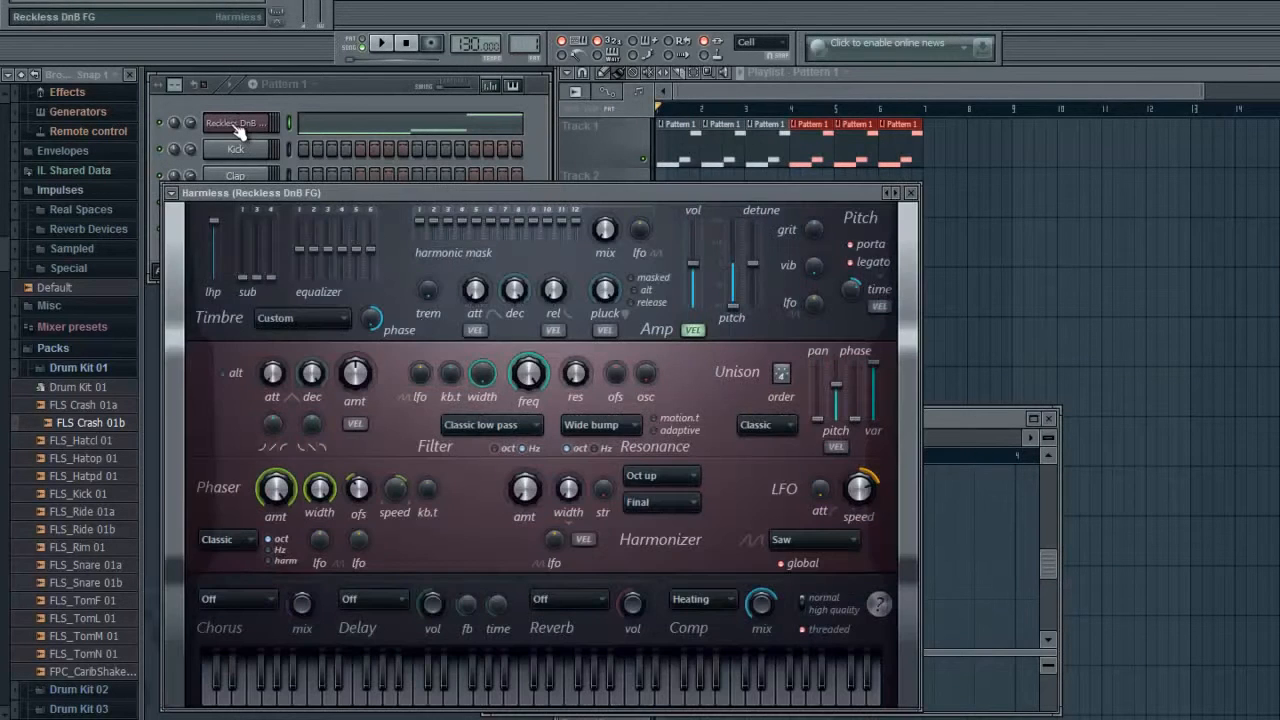
pyautogui.rightClick(531, 380)
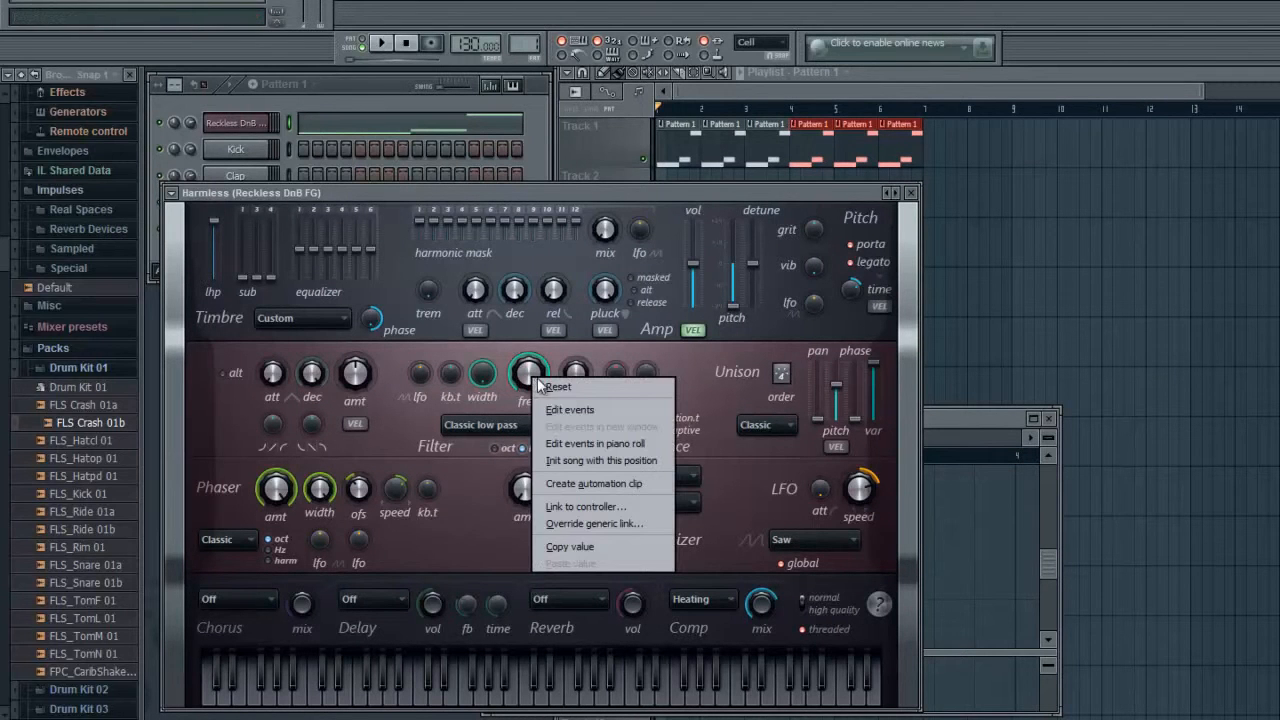
pyautogui.click(611, 443)
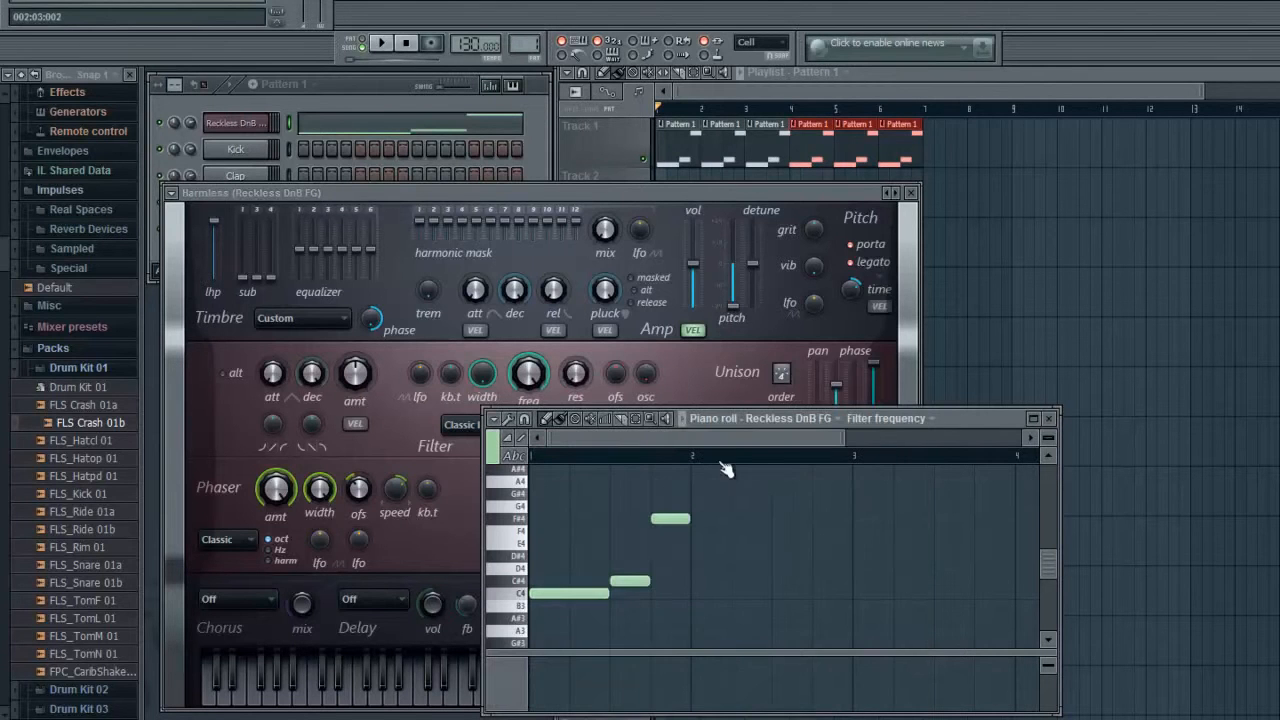
pyautogui.click(1032, 418)
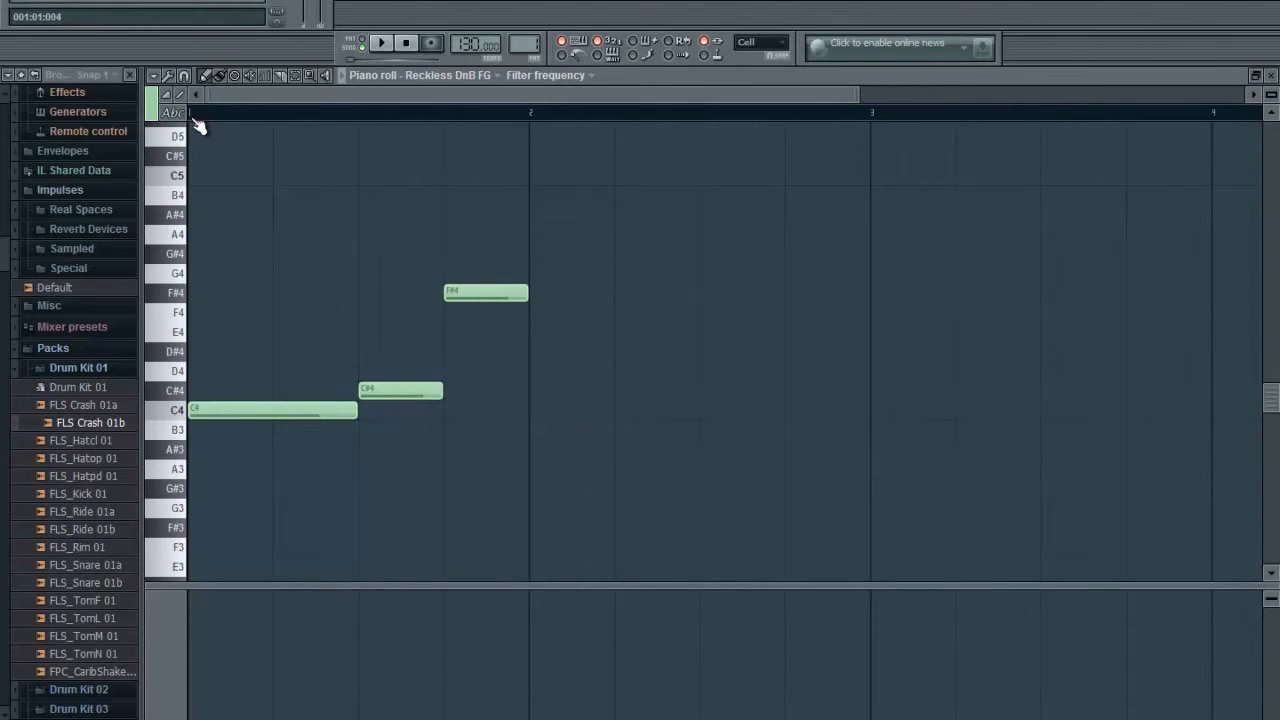
# Step: Apply a square LFO with eight cycles across bar 1 of the filter frequency events, with the End settings off, and preview it
pyautogui.moveTo(195, 117); pyautogui.dragTo(519, 130)
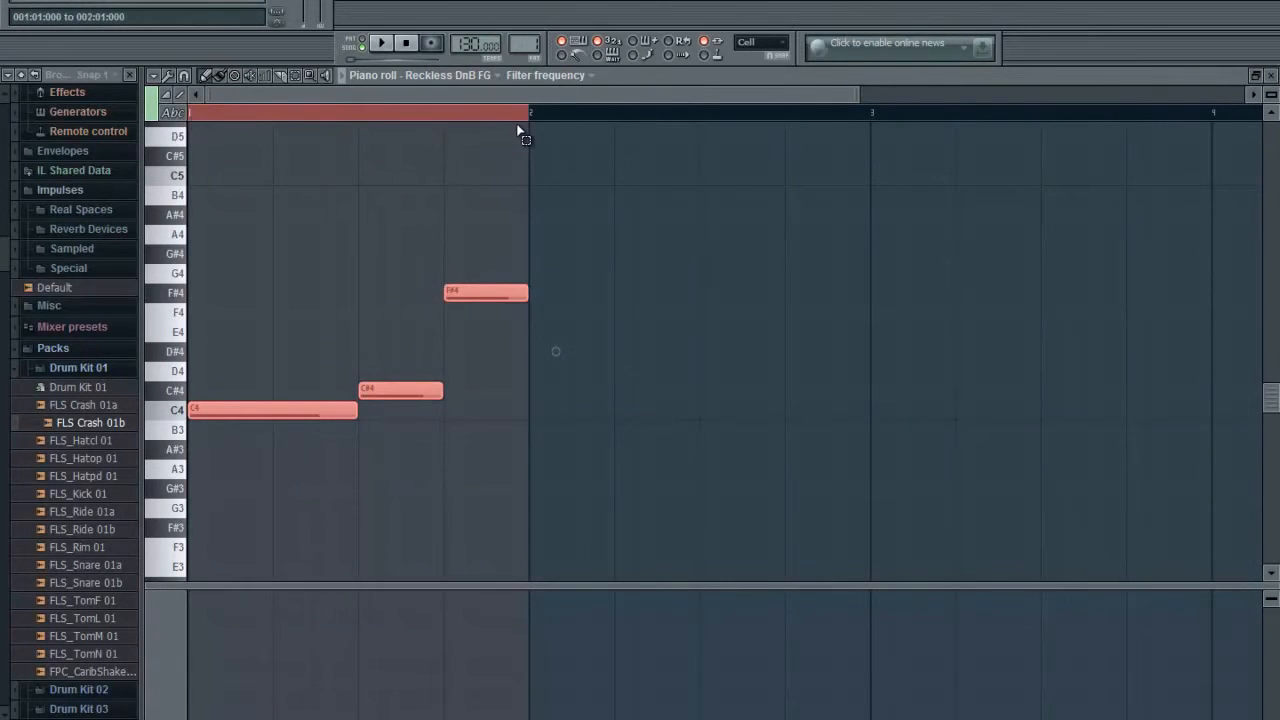
pyautogui.click(153, 78)
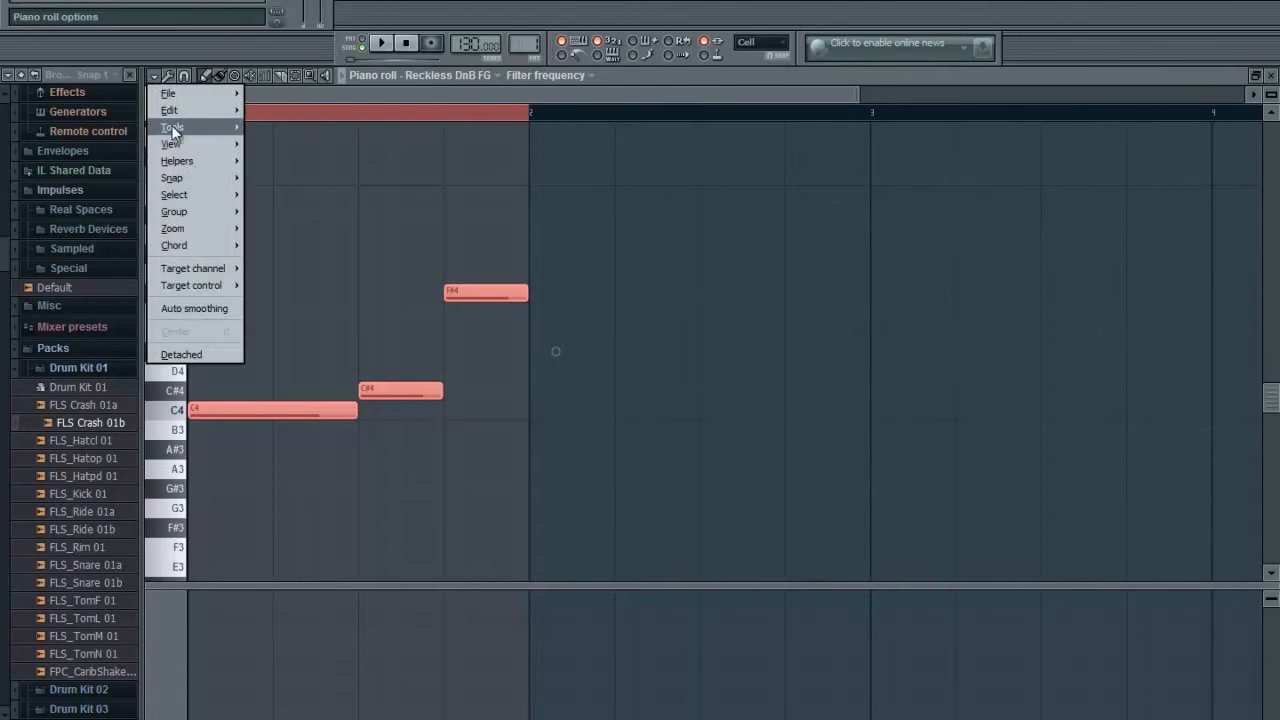
pyautogui.moveTo(172, 126)
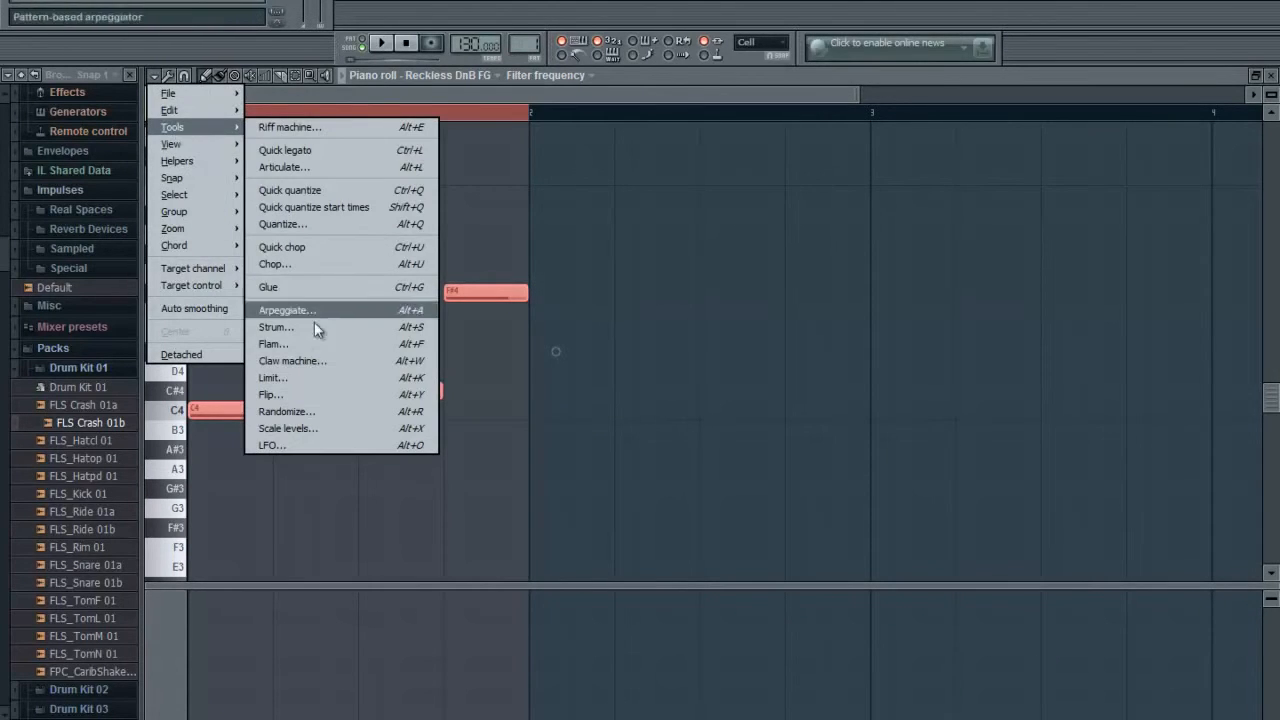
pyautogui.click(315, 445)
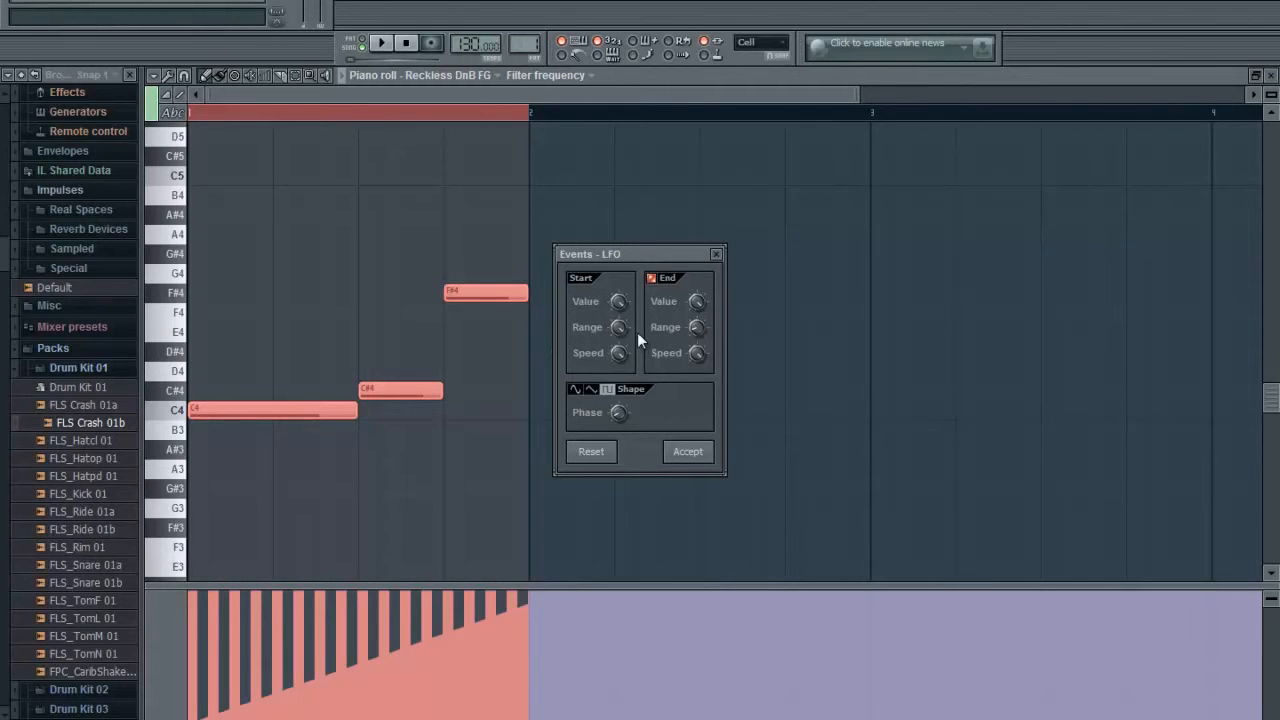
pyautogui.click(652, 278)
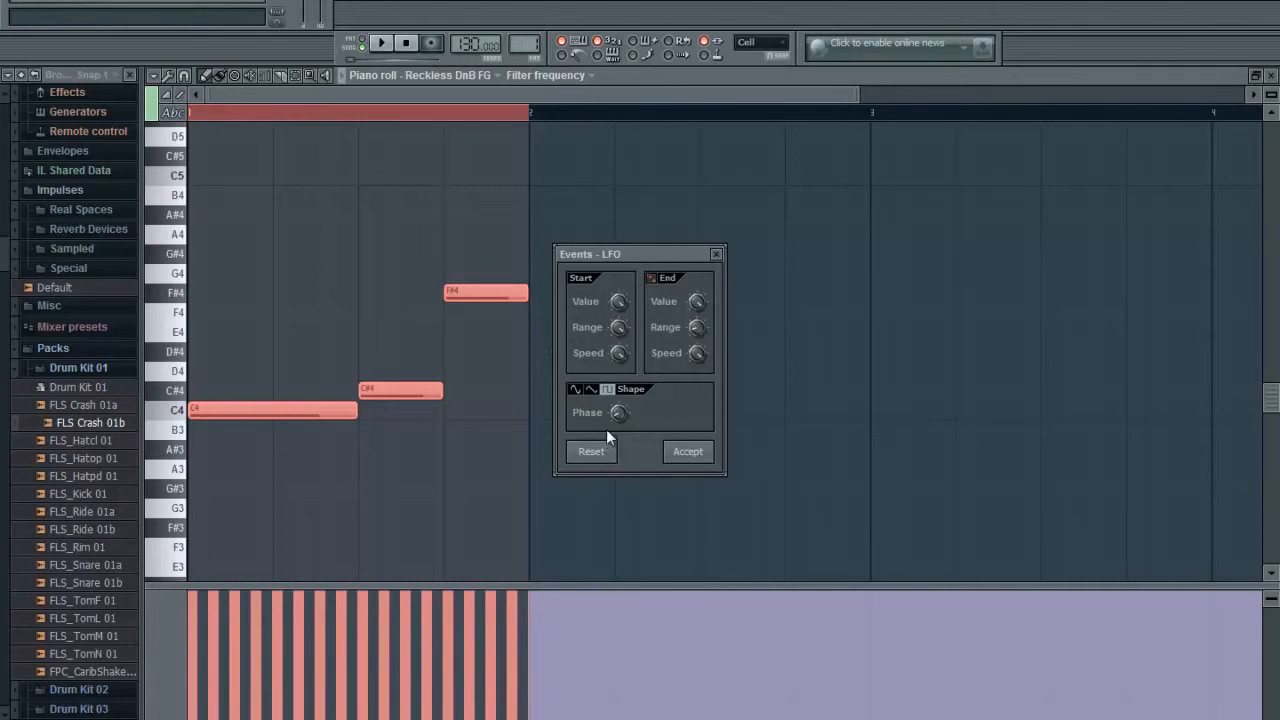
pyautogui.click(617, 392)
pyautogui.click(661, 399)
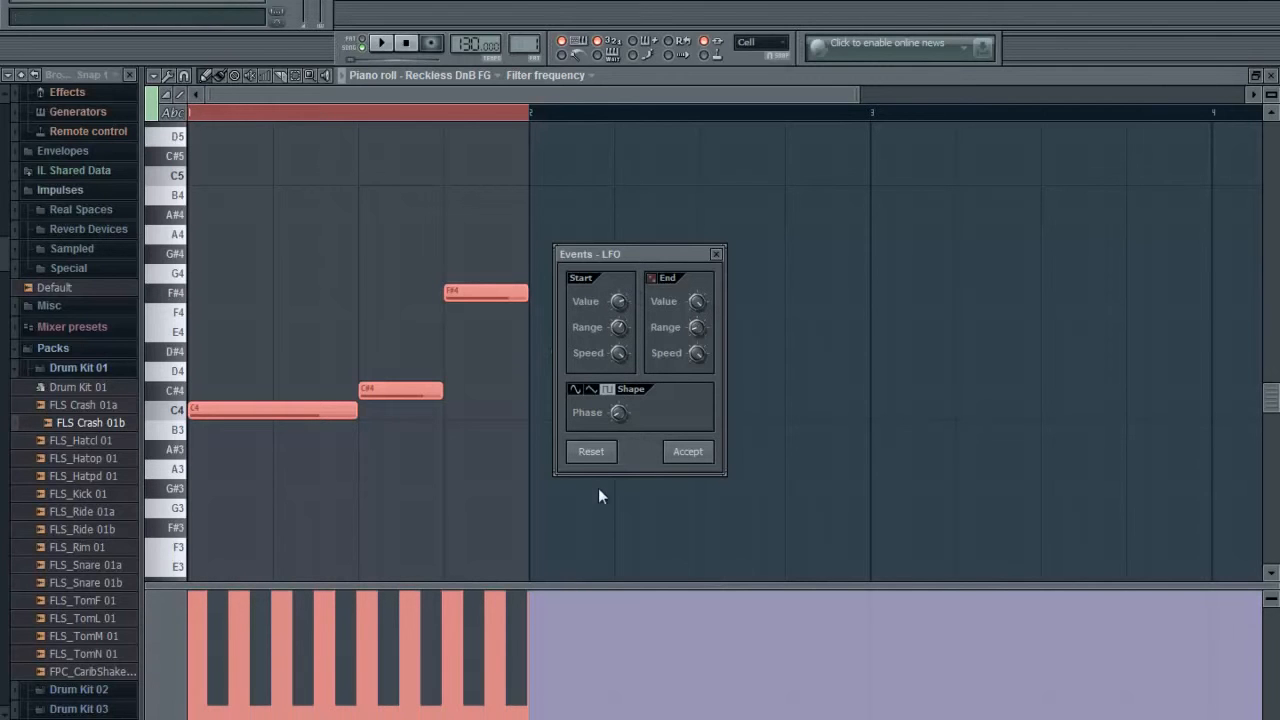
pyautogui.click(687, 453)
pyautogui.click(381, 43)
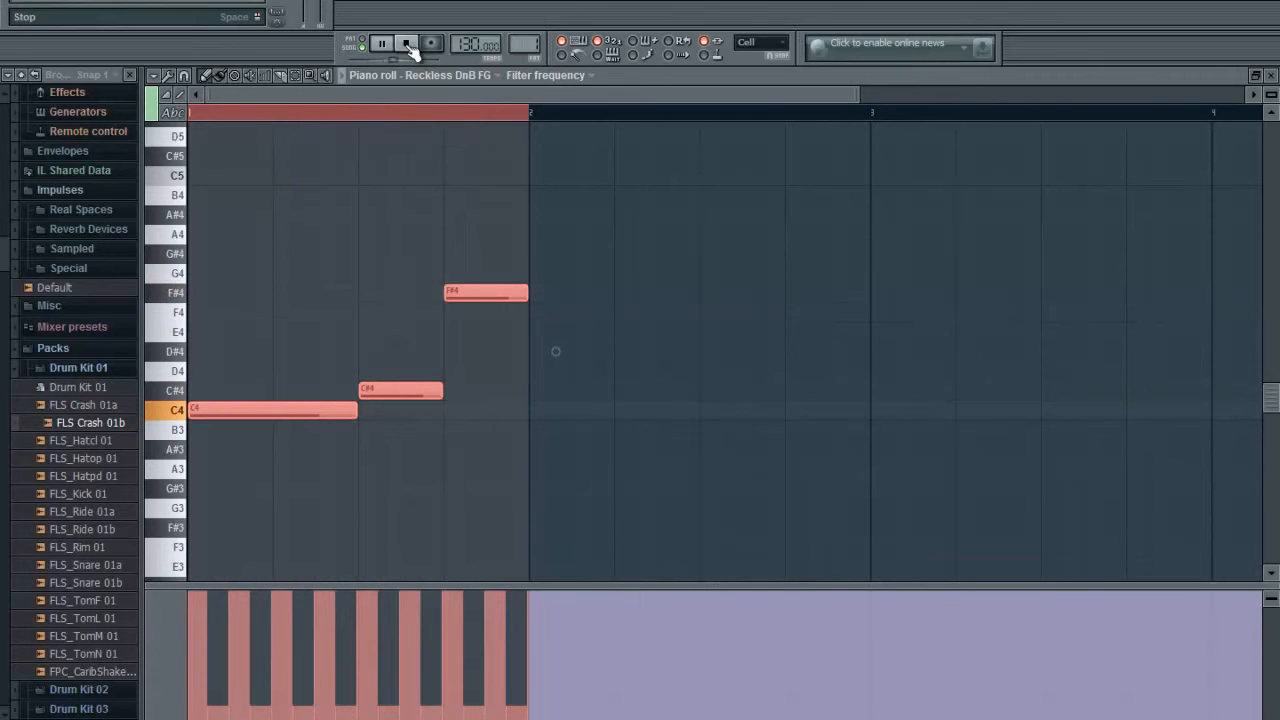
pyautogui.click(408, 47)
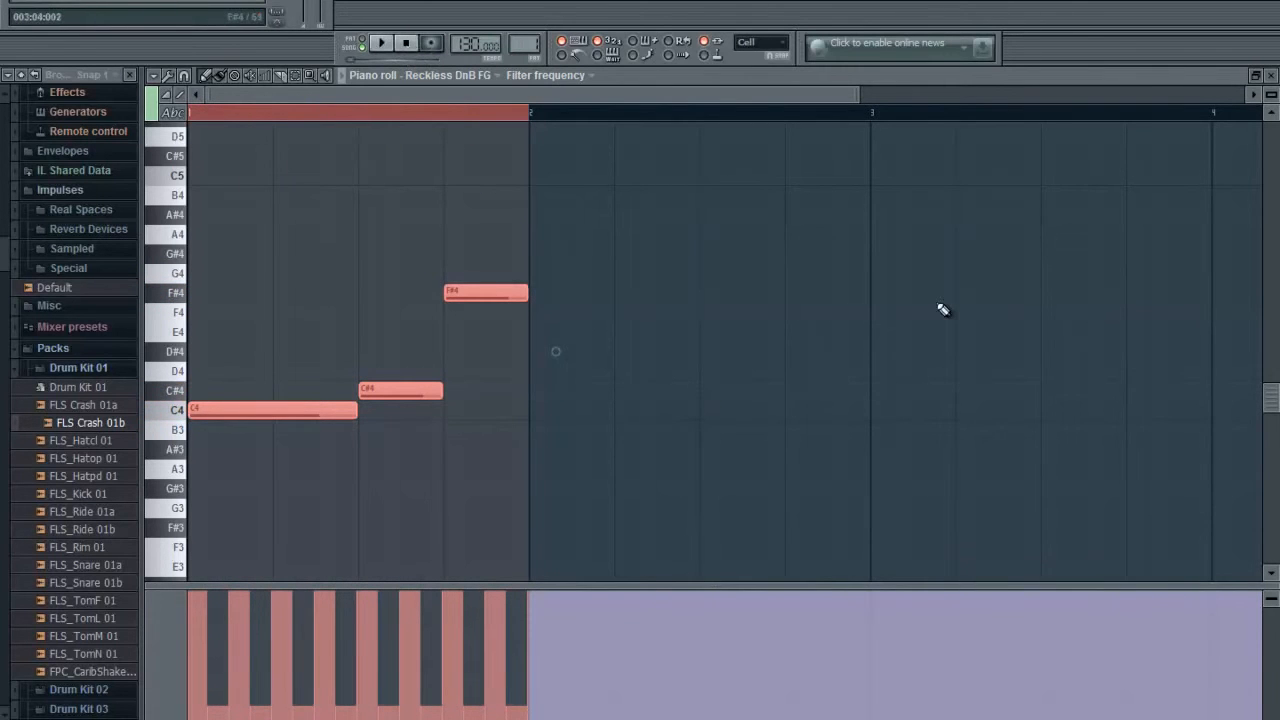
# Step: Close the piano roll and synth windows and delete the Pattern 1 clips from bar 3 onward on Track 1
pyautogui.click(1272, 77)
pyautogui.click(910, 203)
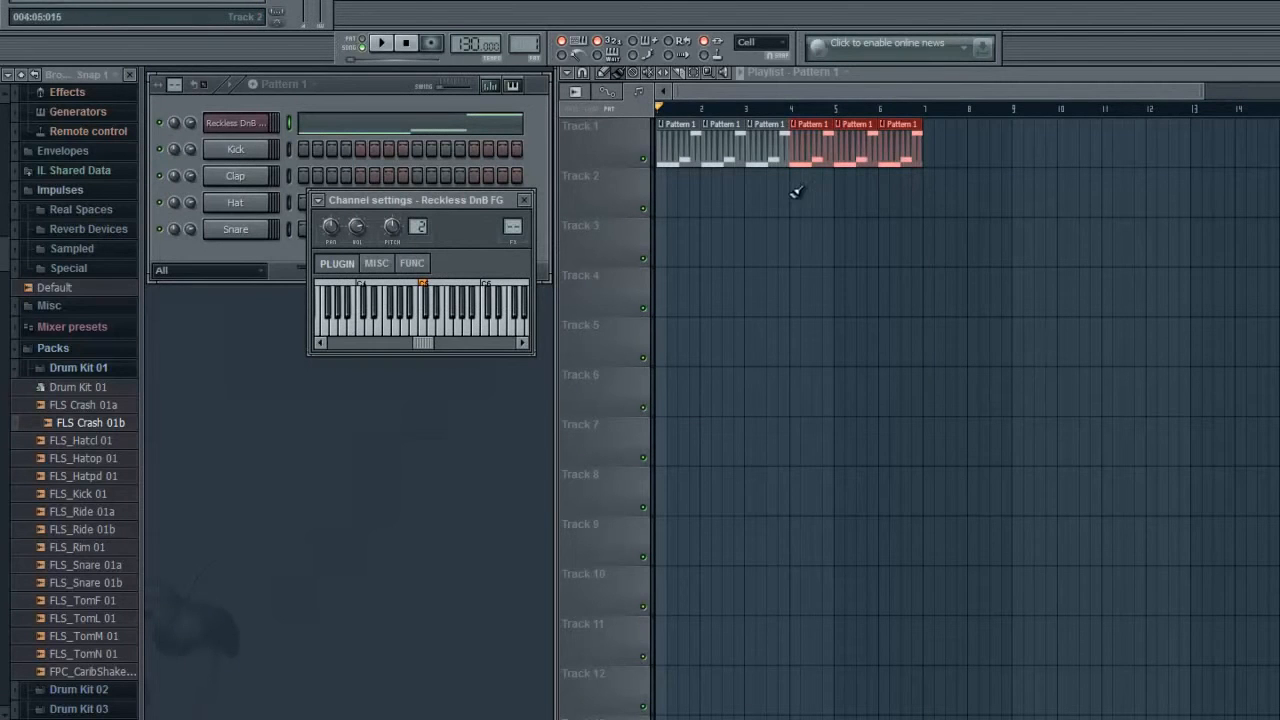
pyautogui.rightClick(760, 150)
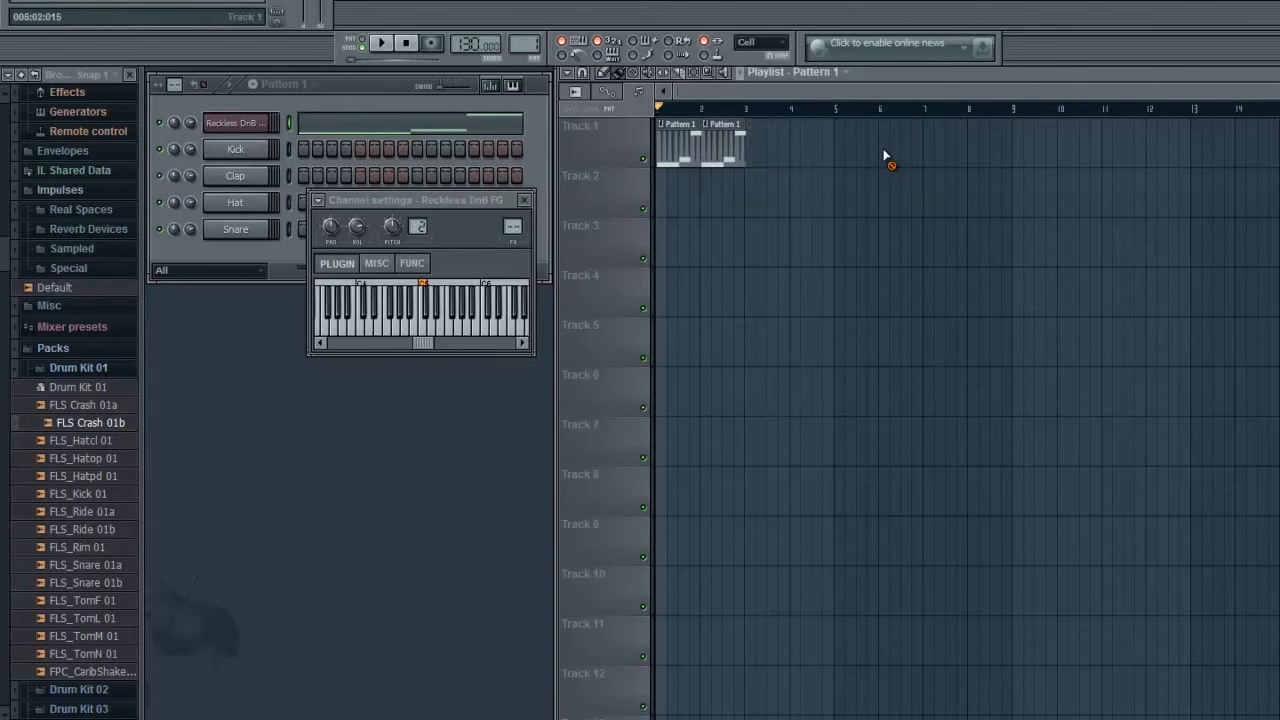
# Step: Copy all the Reckless DnB FG notes of Pattern 1 from the piano roll and close it
pyautogui.rightClick(255, 122)
pyautogui.click(310, 124)
pyautogui.hotkey('ctrl', 'a')
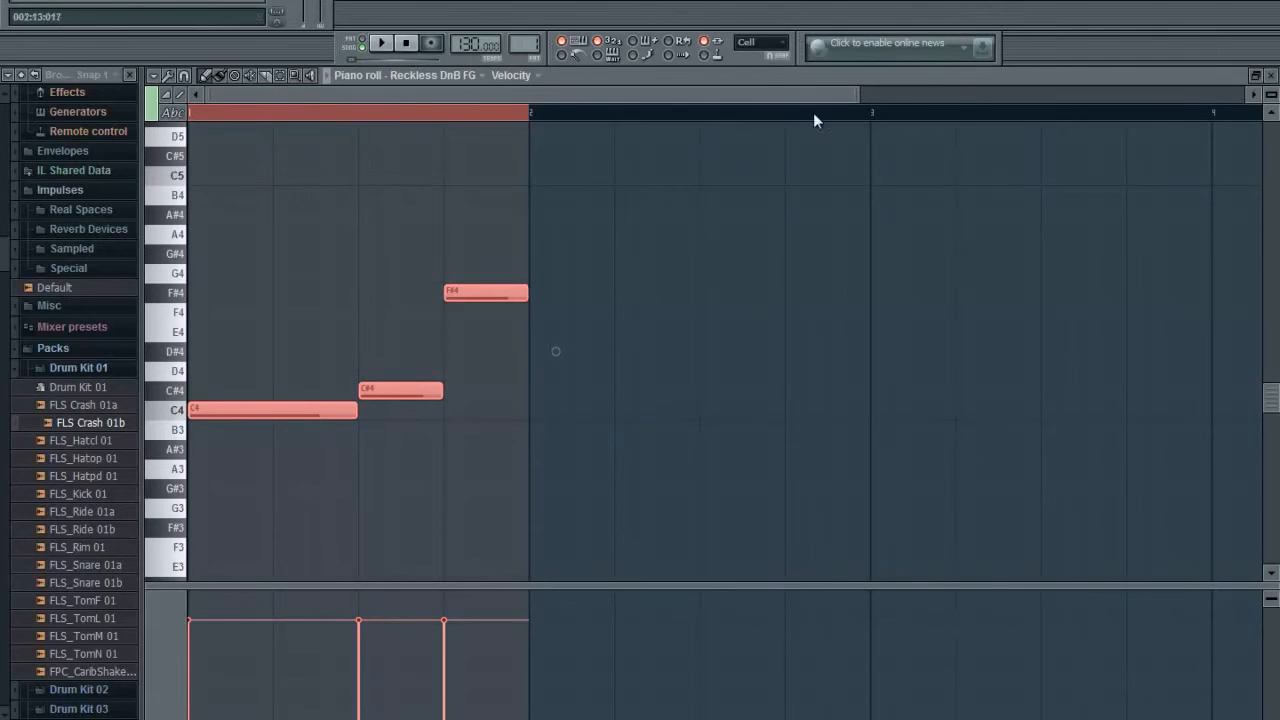
pyautogui.click(1272, 80)
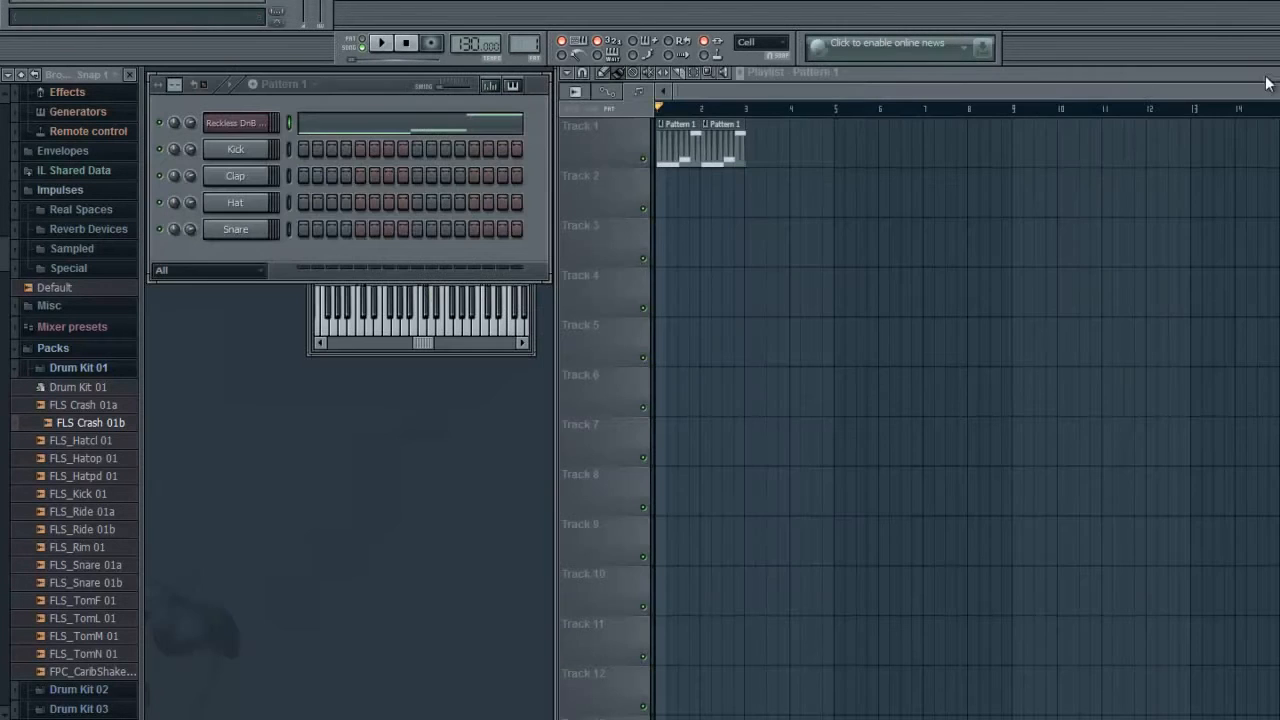
# Step: Create a new empty pattern named Pattern 2
pyautogui.click(318, 87)
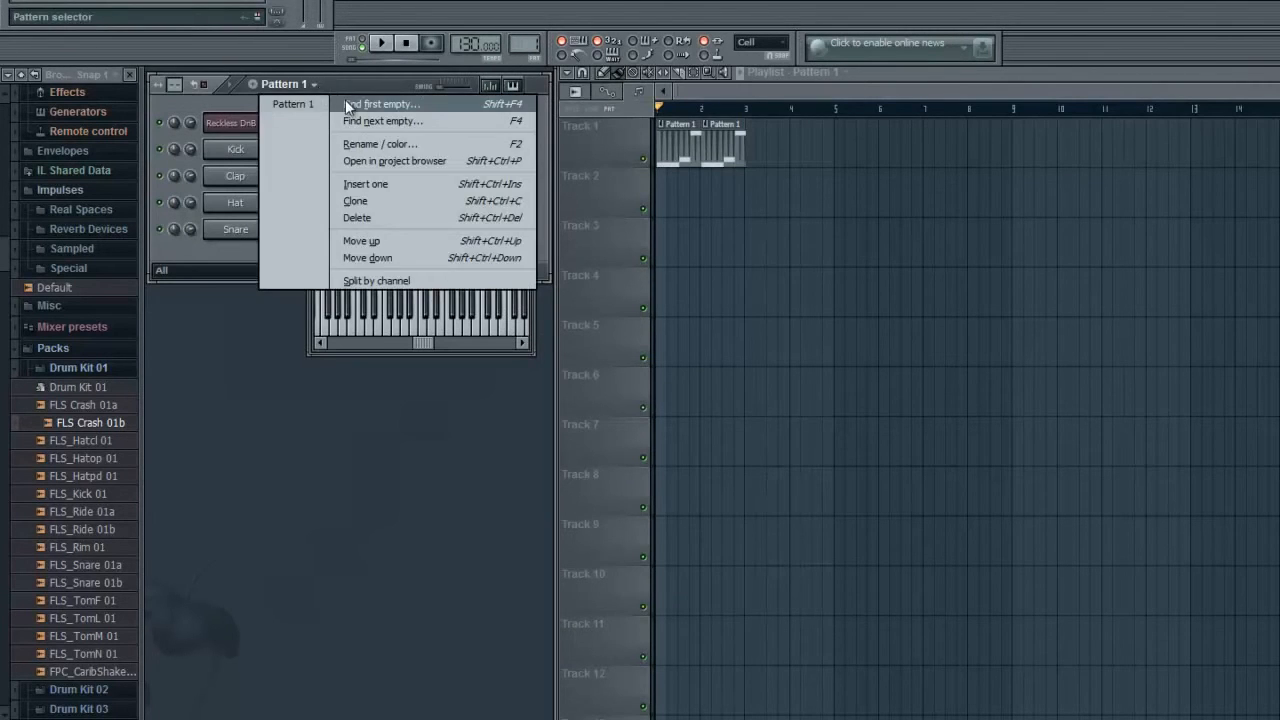
pyautogui.click(341, 104)
pyautogui.press('Return')
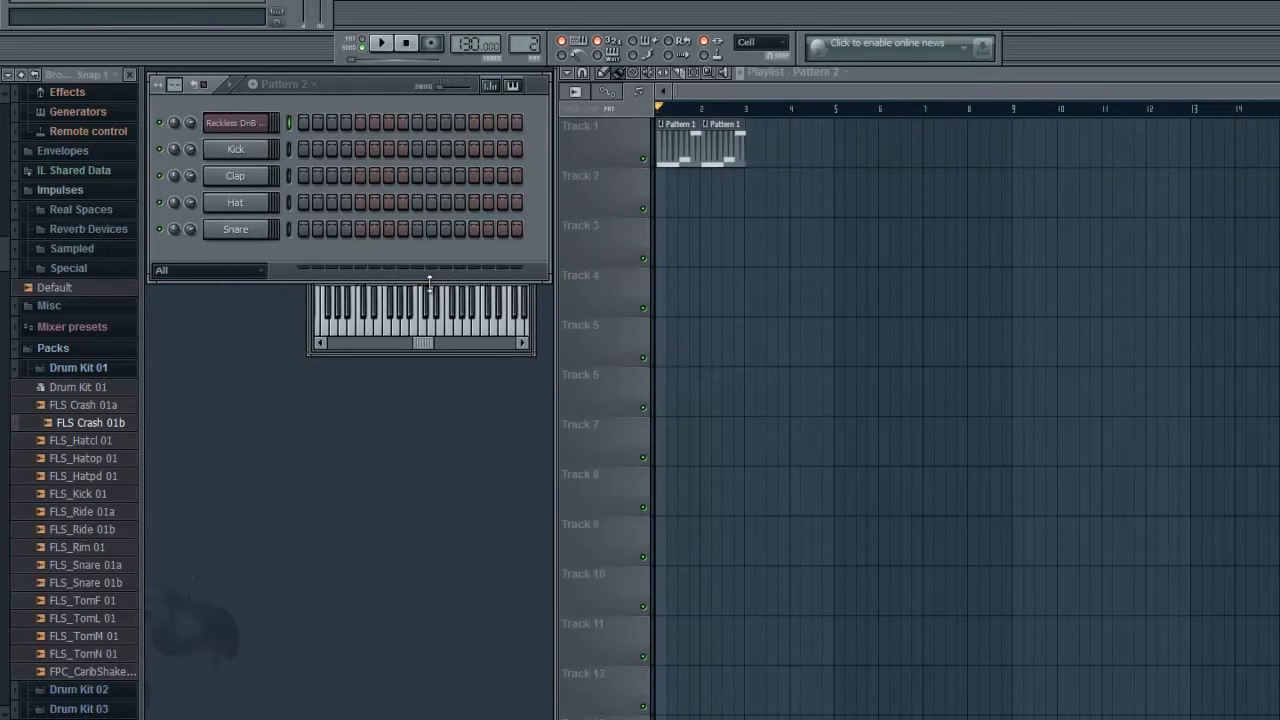
# Step: Paste the copied notes into the Reckless DnB FG piano roll of Pattern 2 and move the last note down to A#3
pyautogui.rightClick(244, 128)
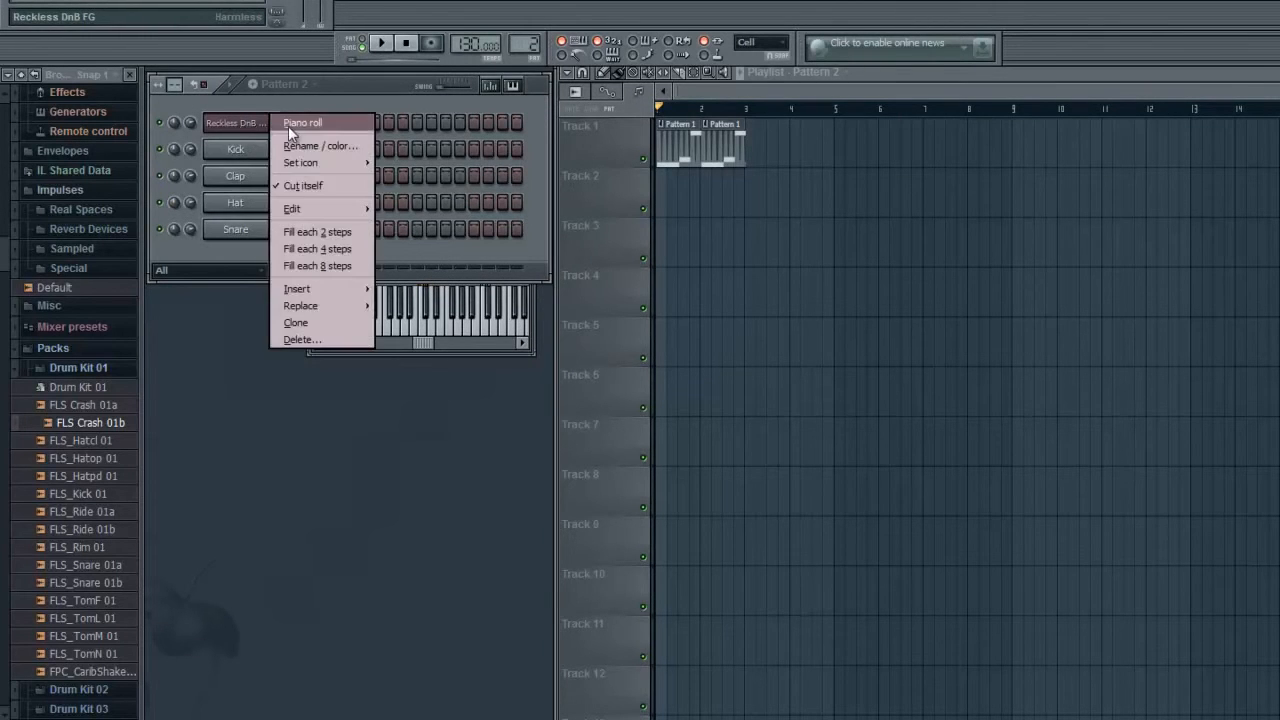
pyautogui.click(288, 126)
pyautogui.hotkey('ctrl', 'v')
pyautogui.click(348, 409)
pyautogui.rightClick(348, 409)
pyautogui.moveTo(455, 441); pyautogui.dragTo(478, 558)
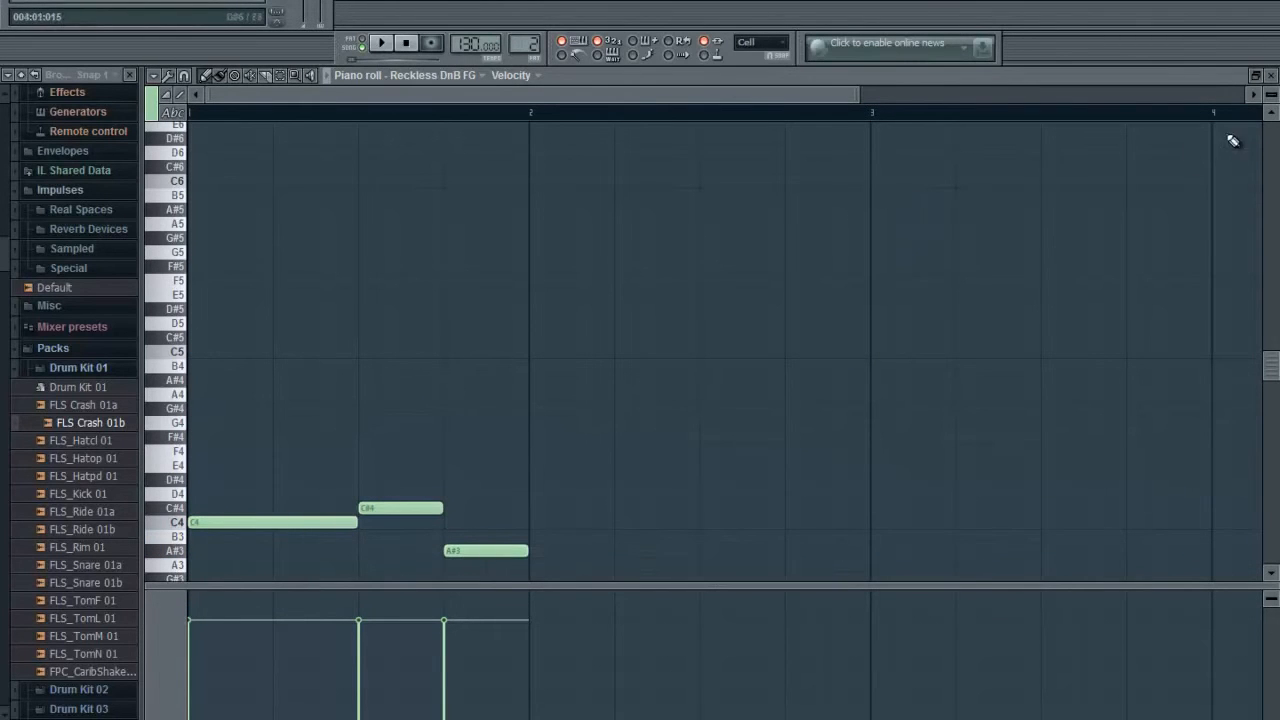
pyautogui.click(1273, 79)
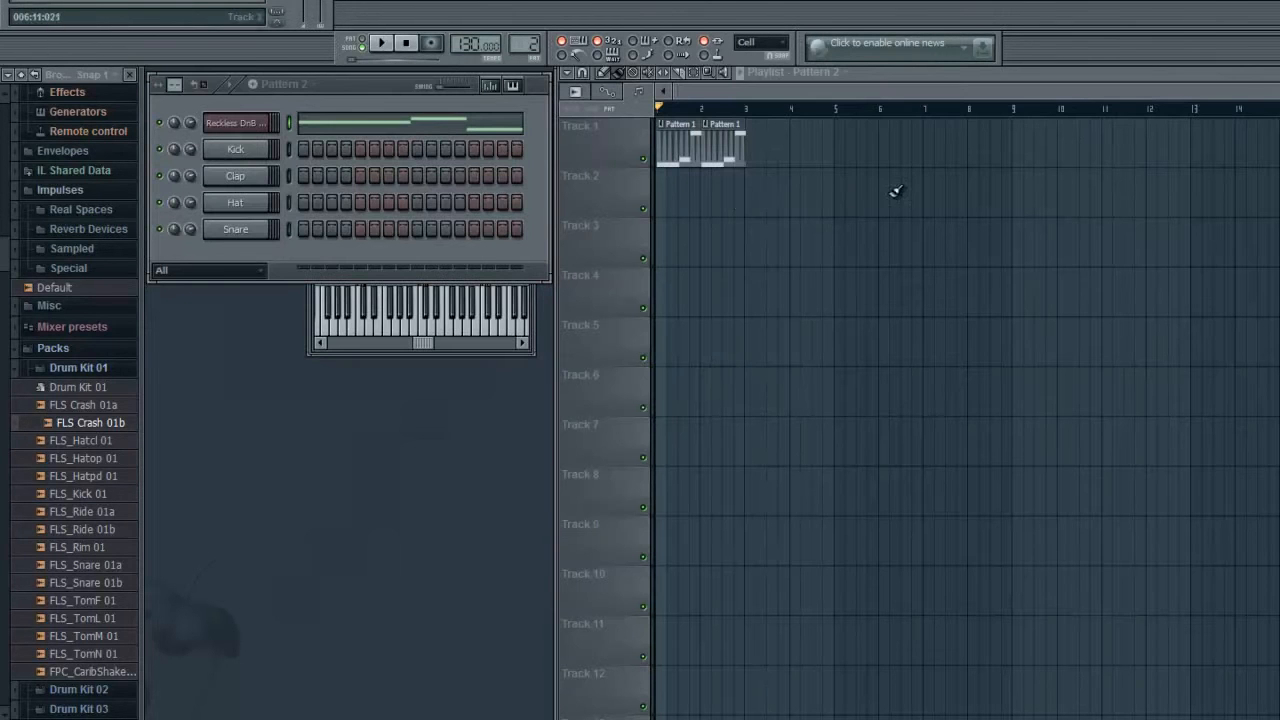
# Step: Open Pattern 2's filter frequency events from the Harmless synth in the full-size piano roll
pyautogui.rightClick(218, 124)
pyautogui.click(288, 123)
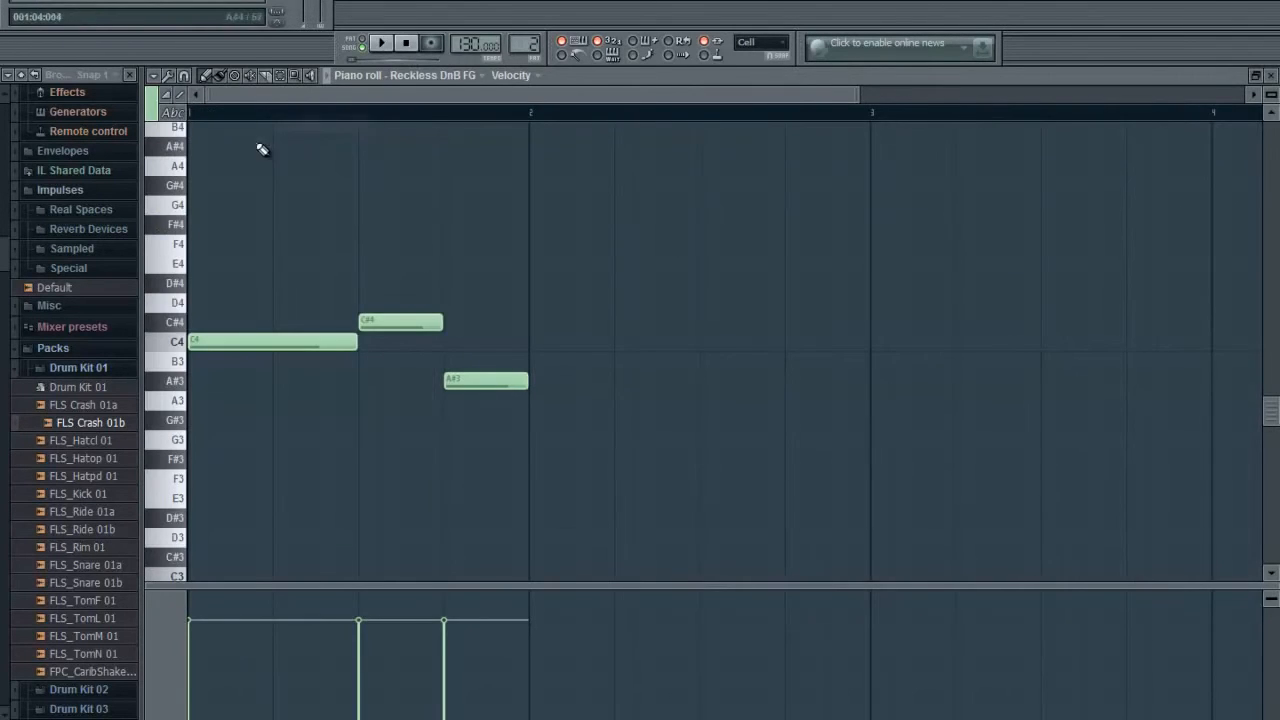
pyautogui.click(1256, 76)
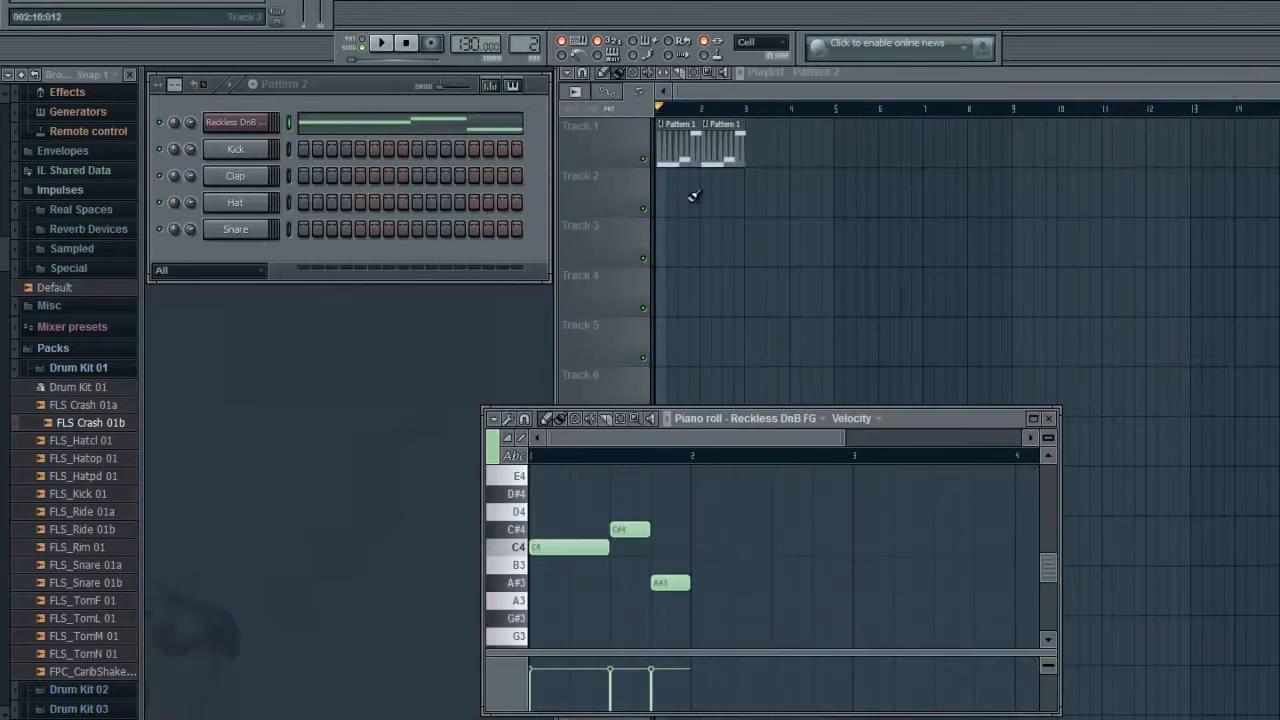
pyautogui.click(252, 128)
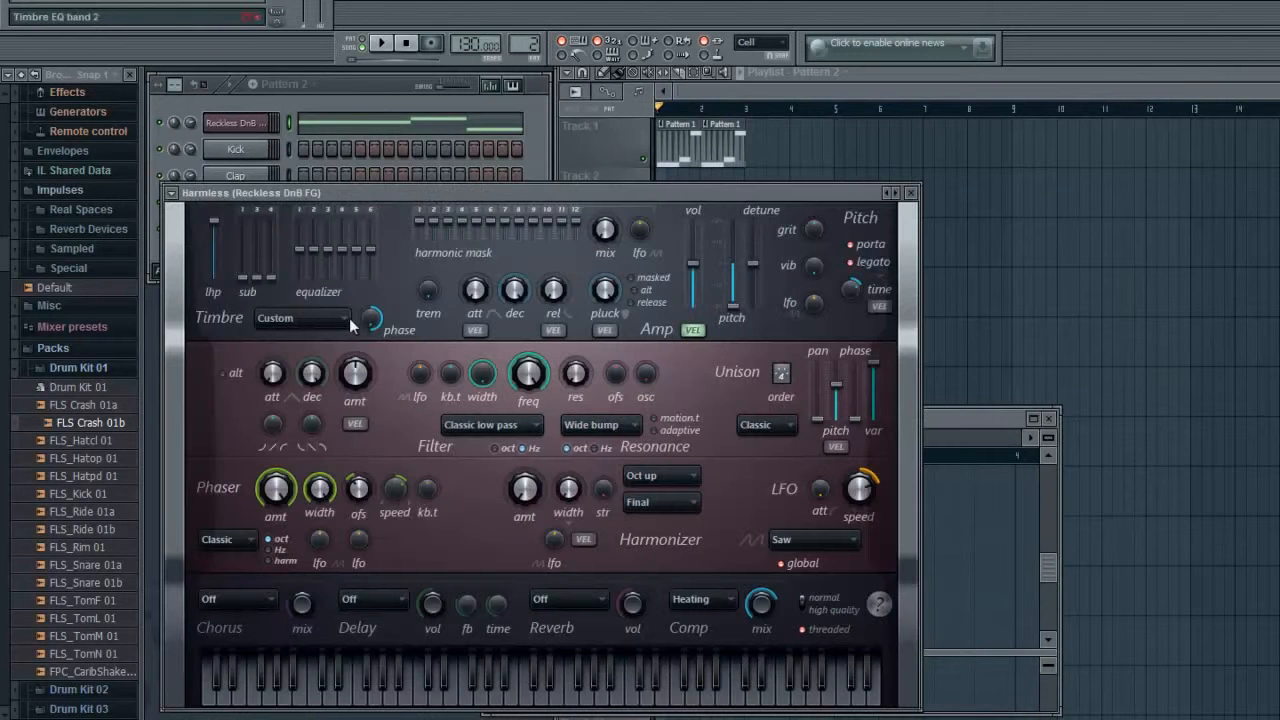
pyautogui.rightClick(528, 374)
pyautogui.click(621, 434)
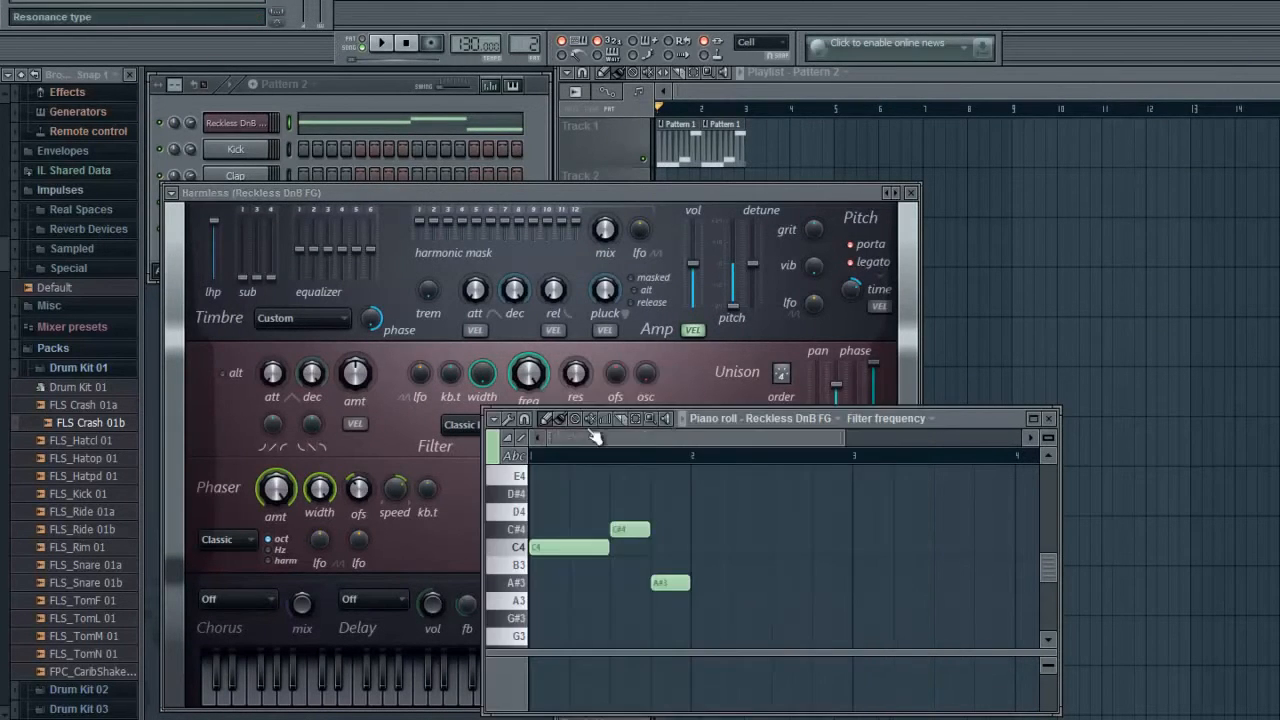
pyautogui.click(1033, 418)
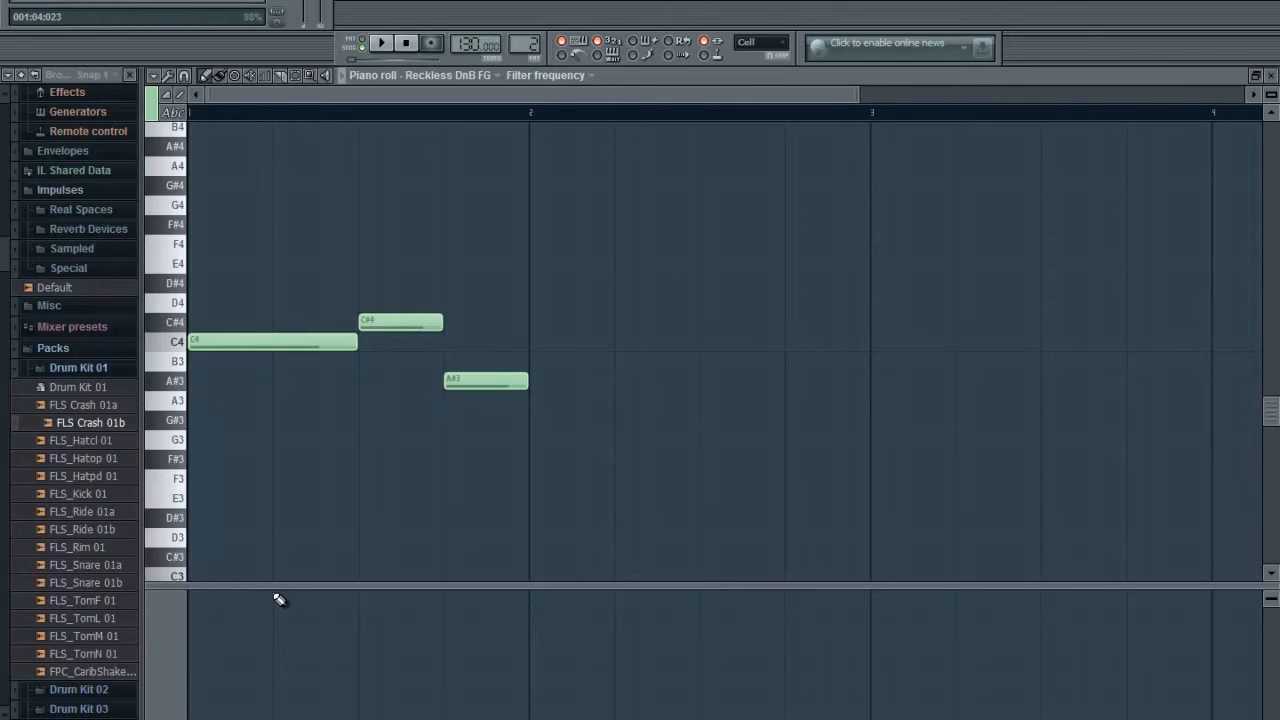
# Step: Draw two rising filter frequency ramps, one over each of the first two beats of bar 1
pyautogui.moveTo(279, 600)
pyautogui.mouseDown()
pyautogui.moveTo(197, 706)
pyautogui.moveTo(277, 620)
pyautogui.moveTo(280, 592)
pyautogui.moveTo(300, 714)
pyautogui.moveTo(491, 703)
pyautogui.moveTo(200, 716)
pyautogui.moveTo(520, 719)
pyautogui.mouseUp()
pyautogui.moveTo(276, 601); pyautogui.dragTo(198, 714)
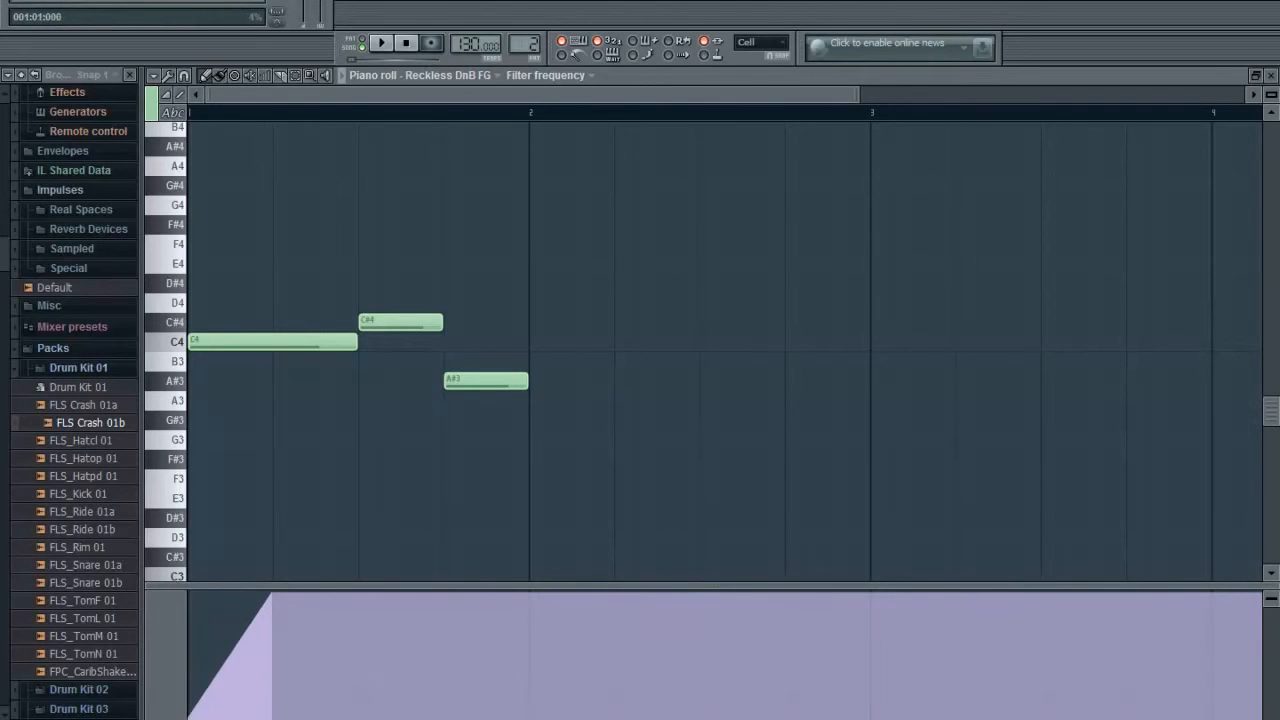
pyautogui.moveTo(365, 598); pyautogui.dragTo(270, 719)
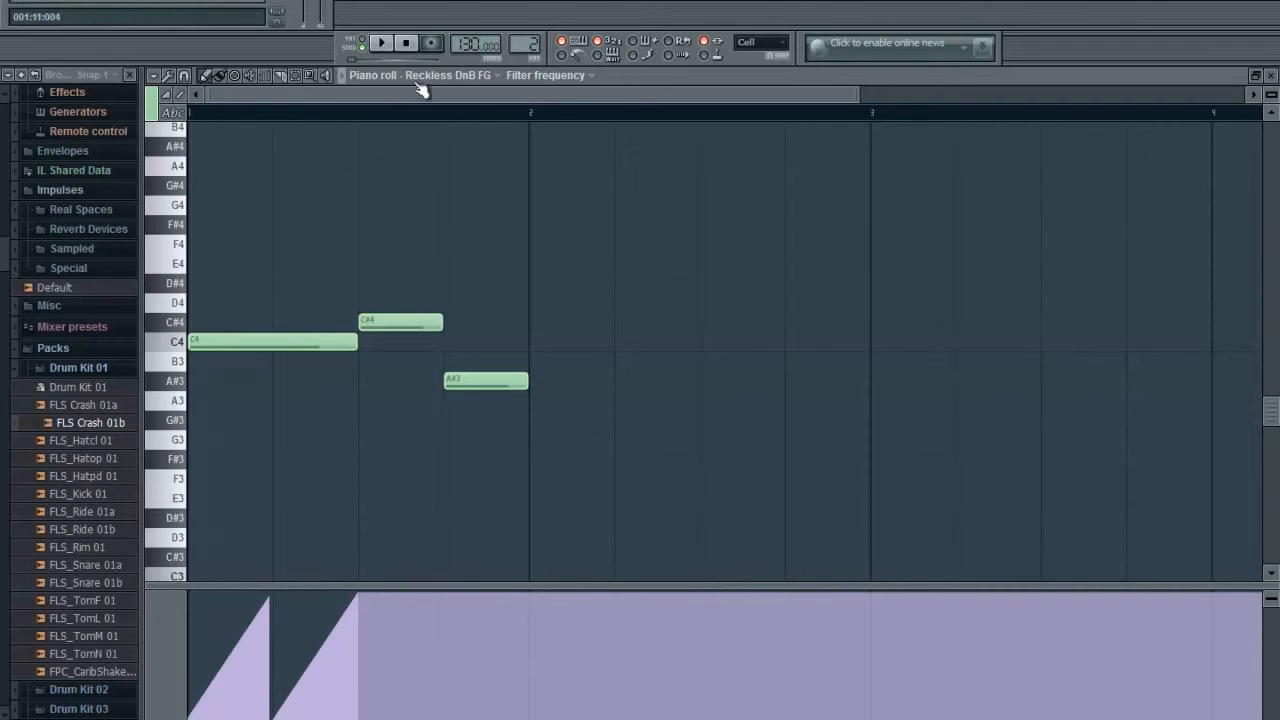
# Step: Switch playback to pattern mode and preview Pattern 2 with its filter ramps
pyautogui.click(388, 46)
pyautogui.click(410, 46)
pyautogui.click(363, 41)
pyautogui.click(382, 44)
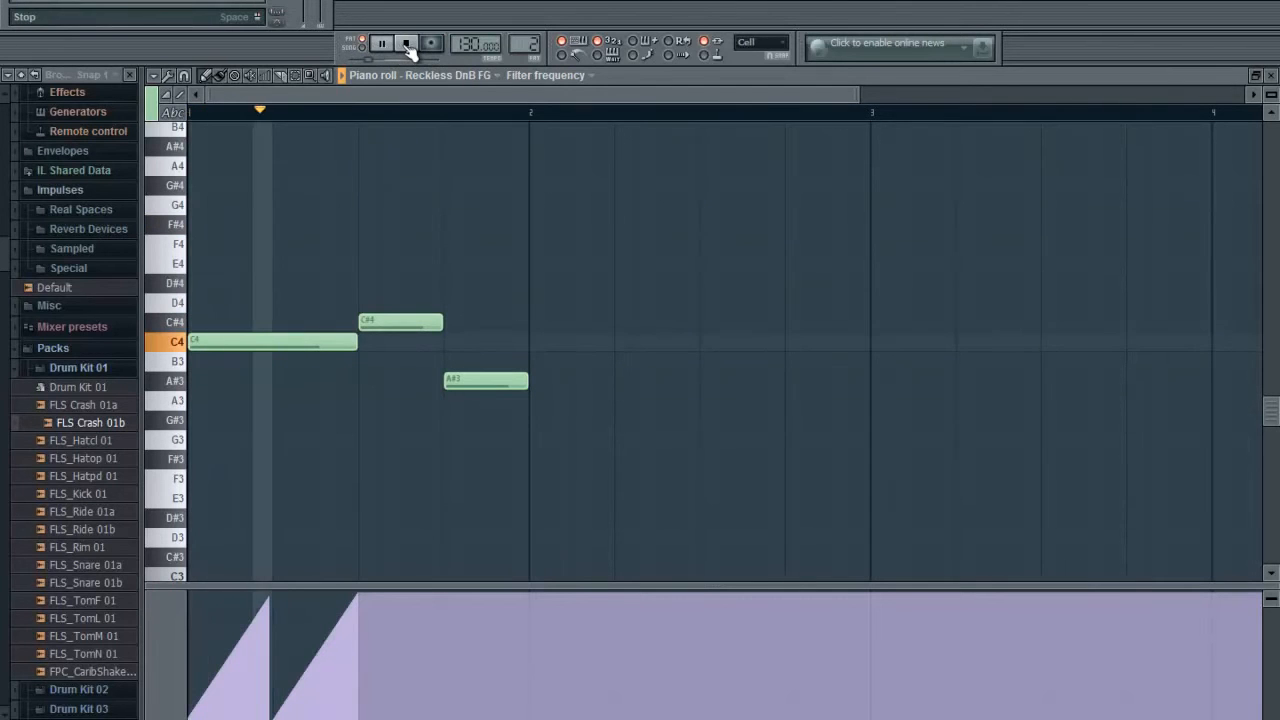
pyautogui.click(408, 46)
# Step: Start an LFO on the filter frequency events across the last two beats of bar 1 with a starting speed of 1 step
pyautogui.moveTo(366, 120); pyautogui.dragTo(528, 121)
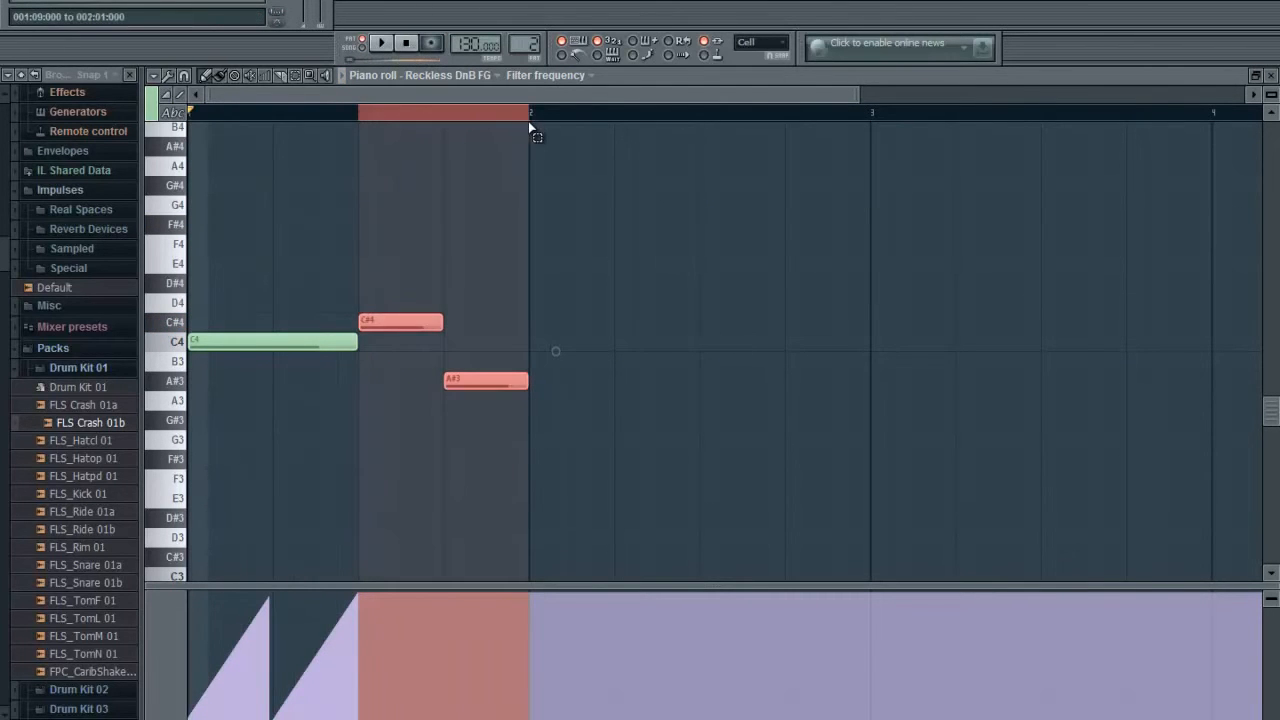
pyautogui.click(155, 75)
pyautogui.moveTo(184, 129)
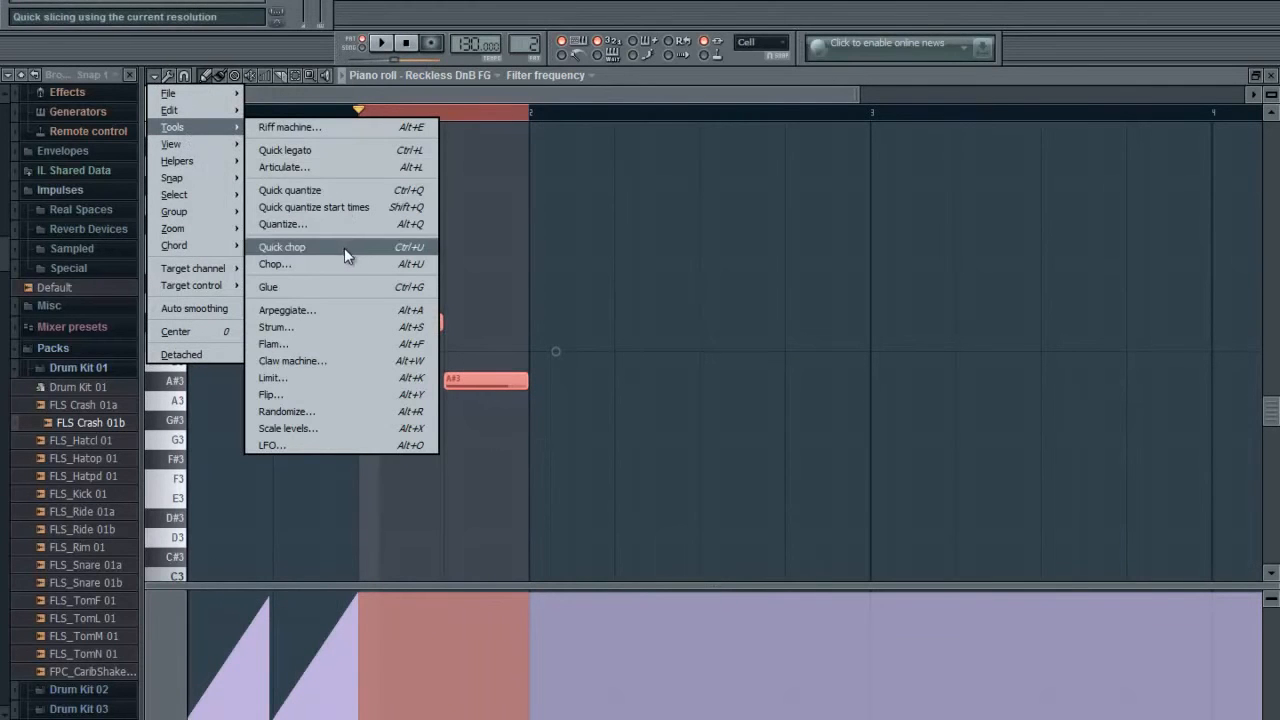
pyautogui.click(349, 445)
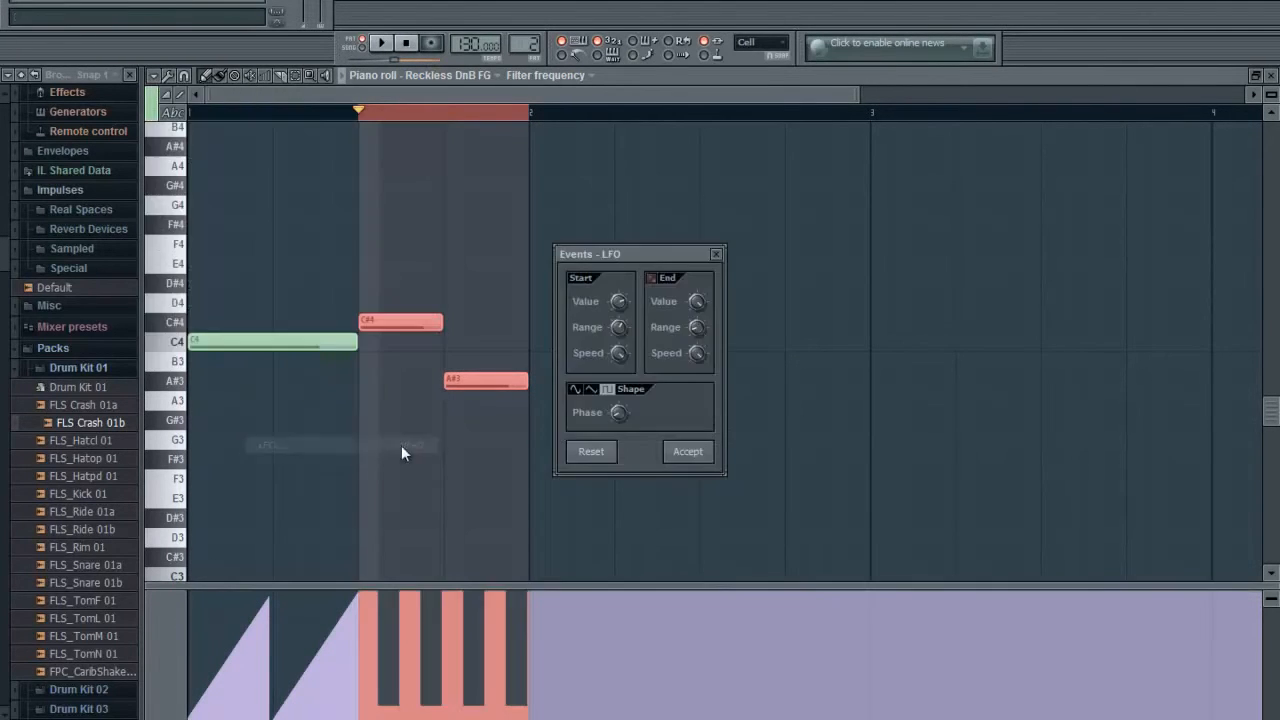
pyautogui.rightClick(618, 355)
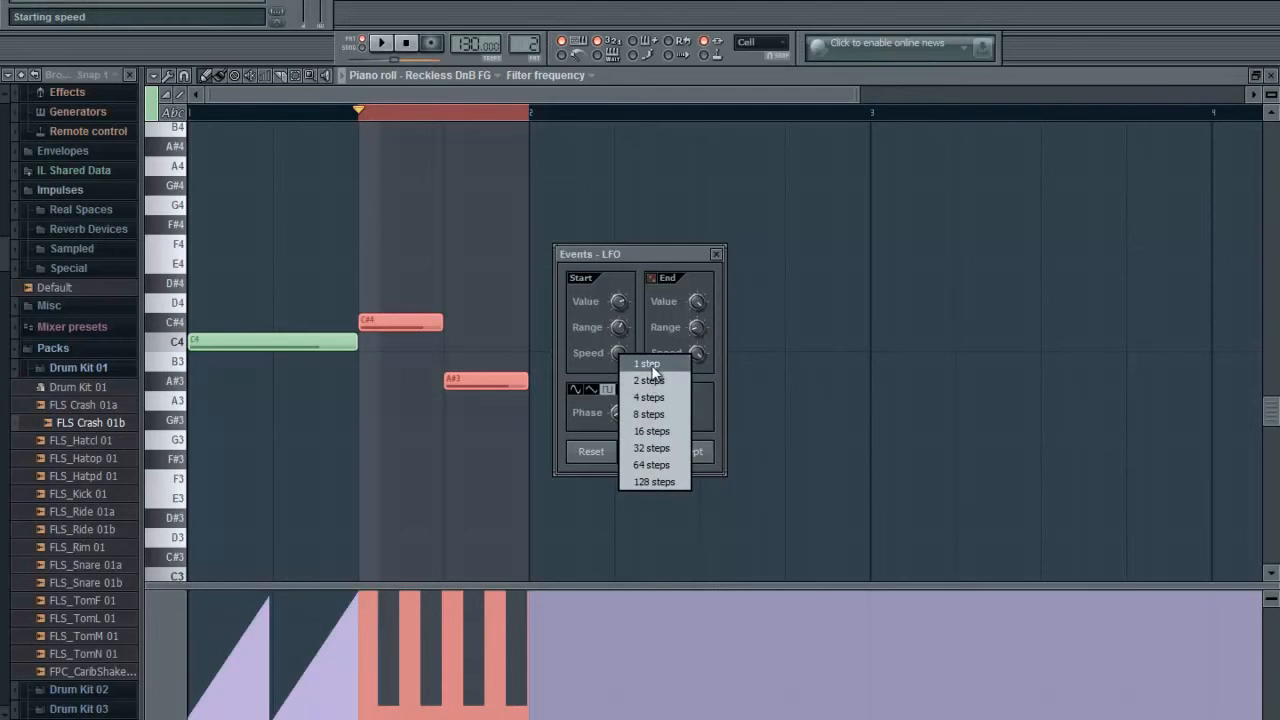
pyautogui.click(652, 367)
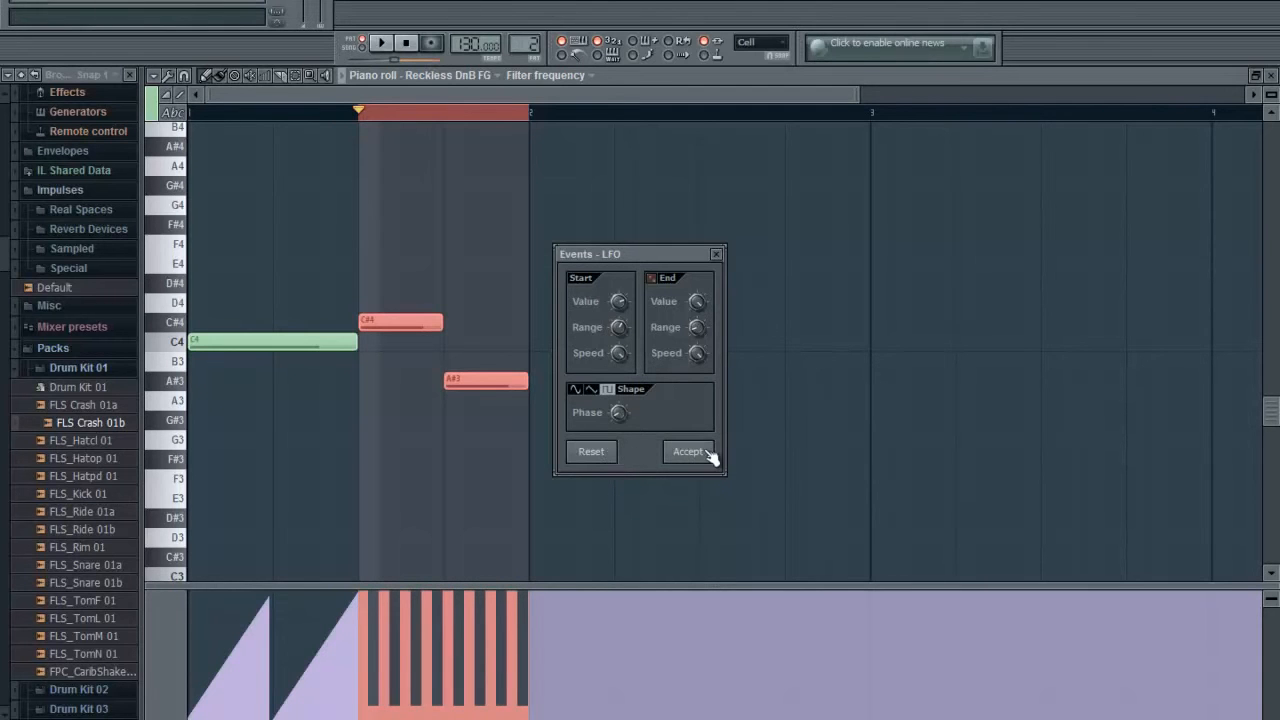
# Step: Compare the triangle and square LFO shapes, apply the LFO with the square shape, and clear the time selection
pyautogui.click(591, 390)
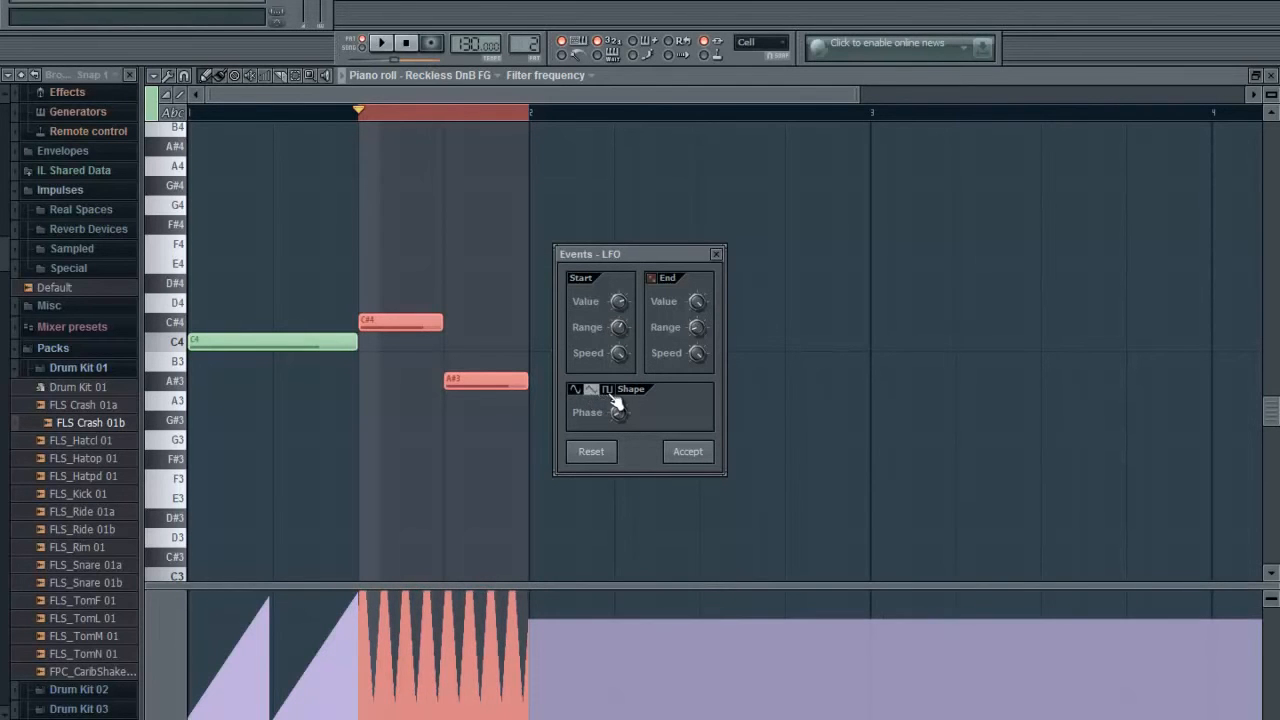
pyautogui.click(614, 396)
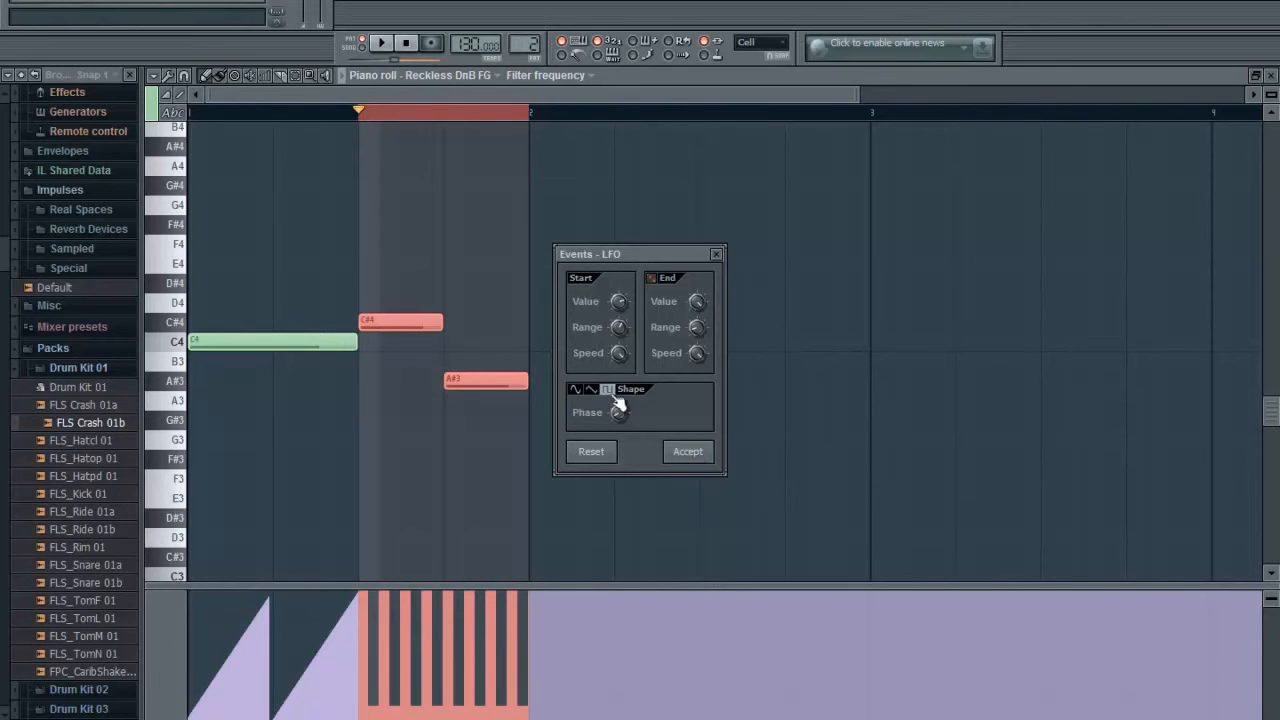
pyautogui.click(590, 390)
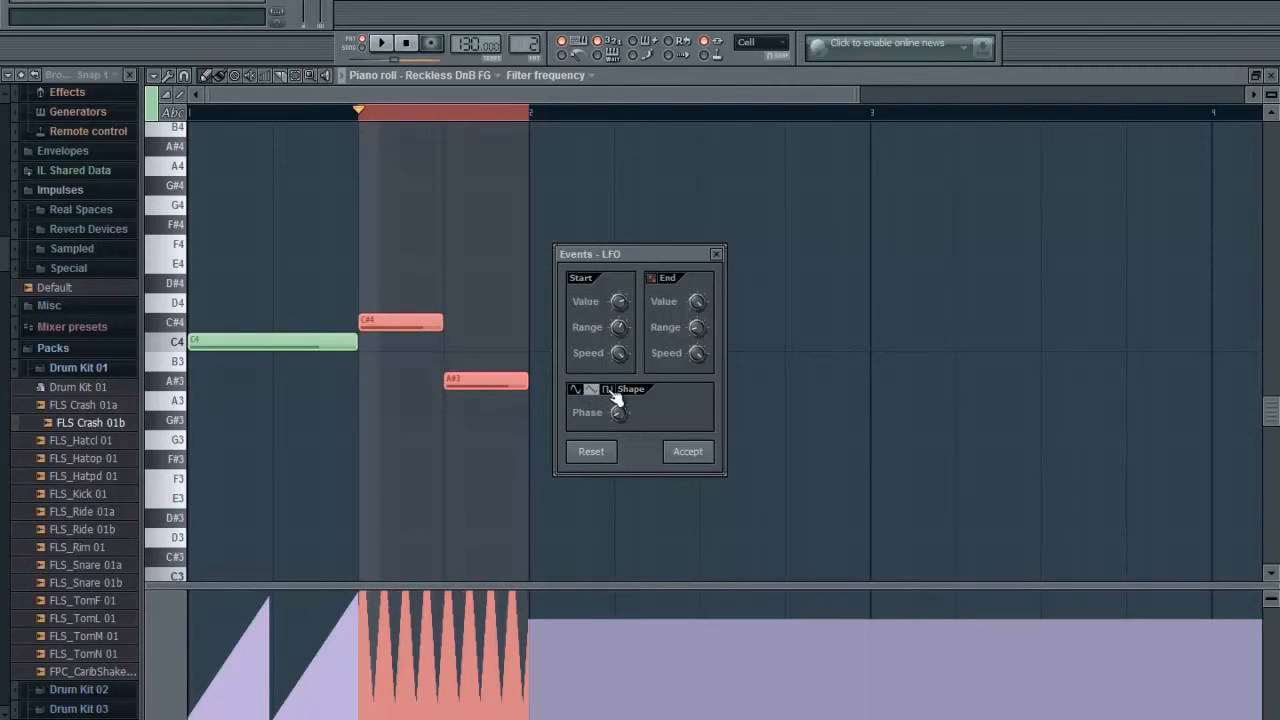
pyautogui.click(607, 390)
pyautogui.click(689, 455)
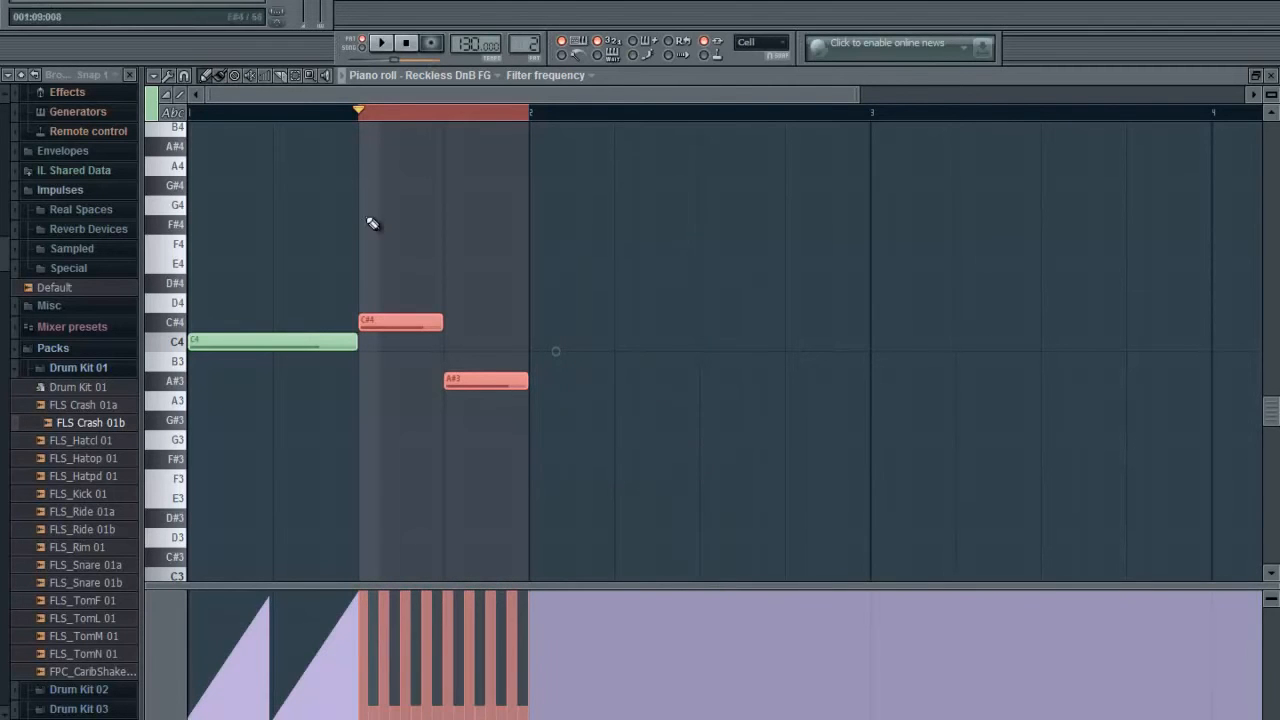
pyautogui.click(372, 125)
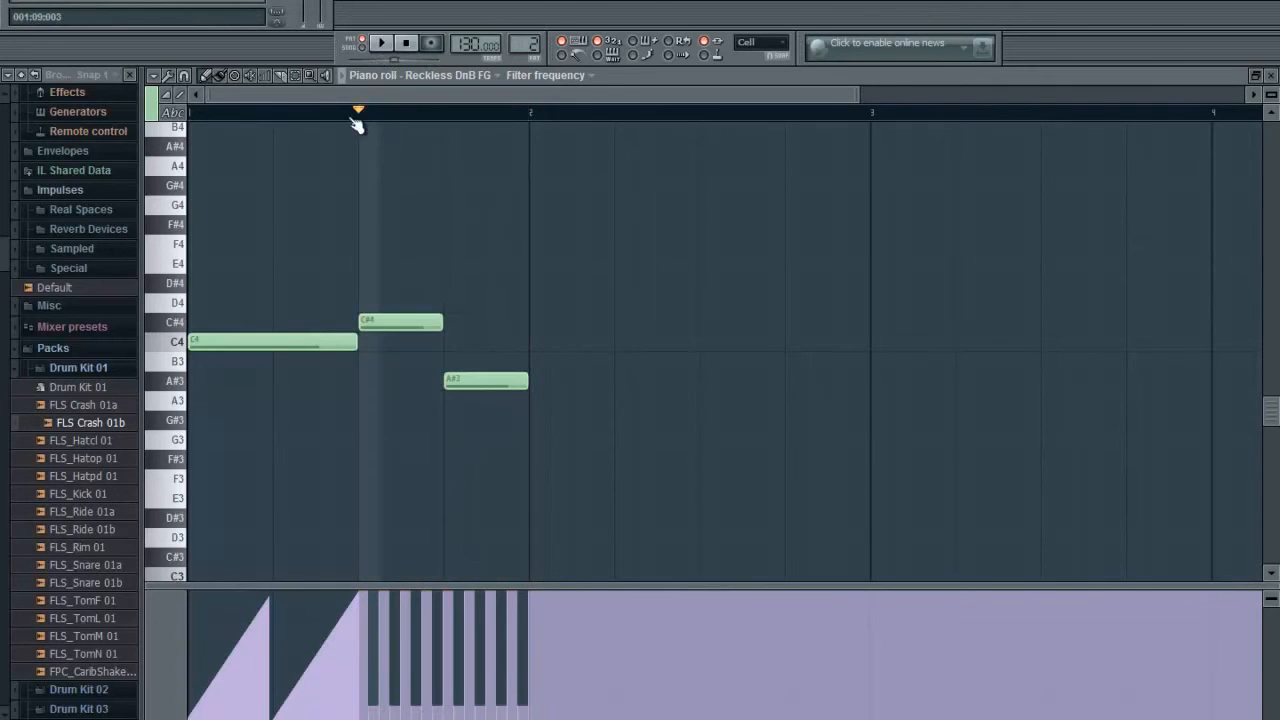
# Step: Preview Pattern 2 with the filter ramps and square LFO, and stop playback
pyautogui.click(183, 113)
pyautogui.click(184, 113)
pyautogui.click(213, 114)
pyautogui.click(380, 44)
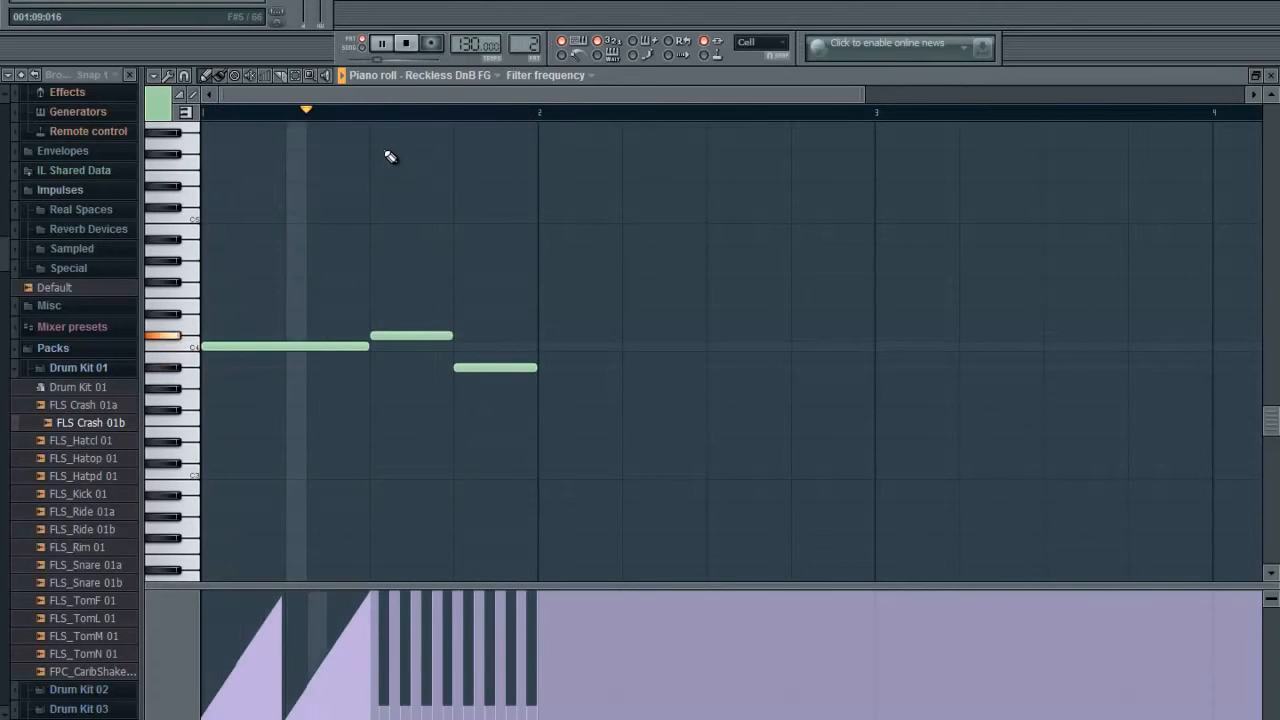
pyautogui.click(408, 44)
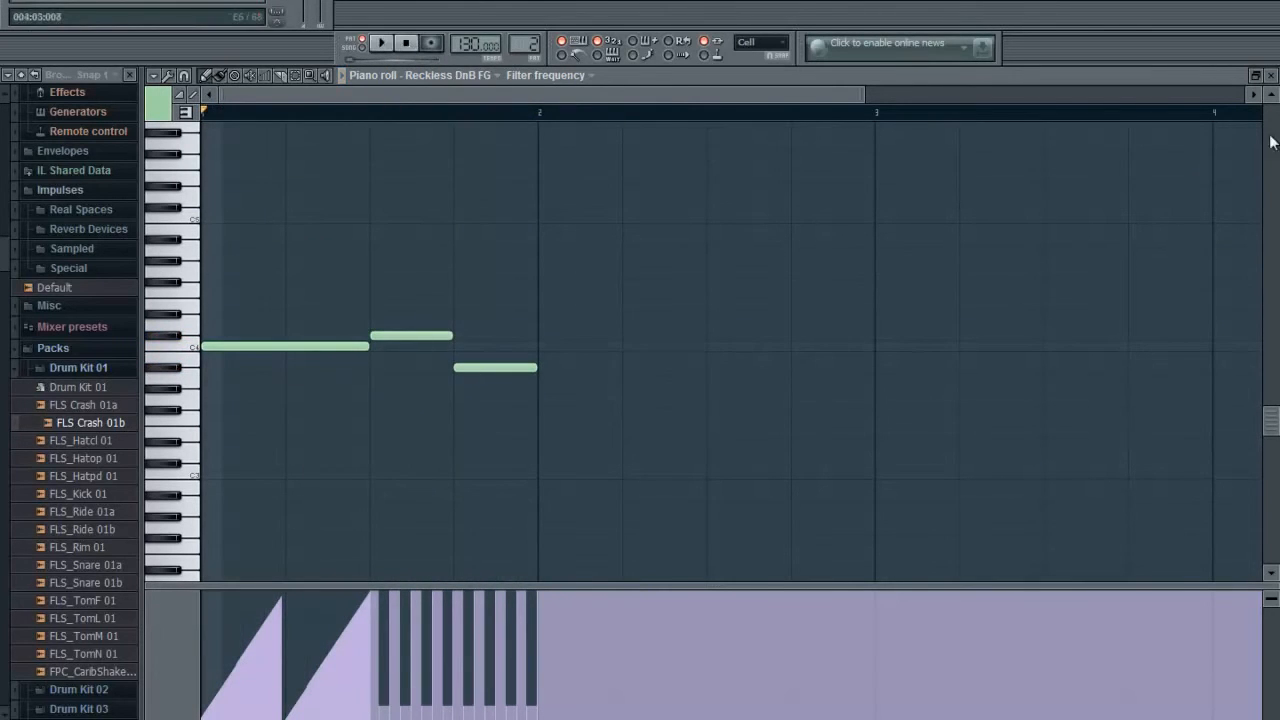
# Step: Close the piano roll and the Harmless synth, and delete the Pattern 1 clip at bar 2 of Track 1
pyautogui.click(1270, 75)
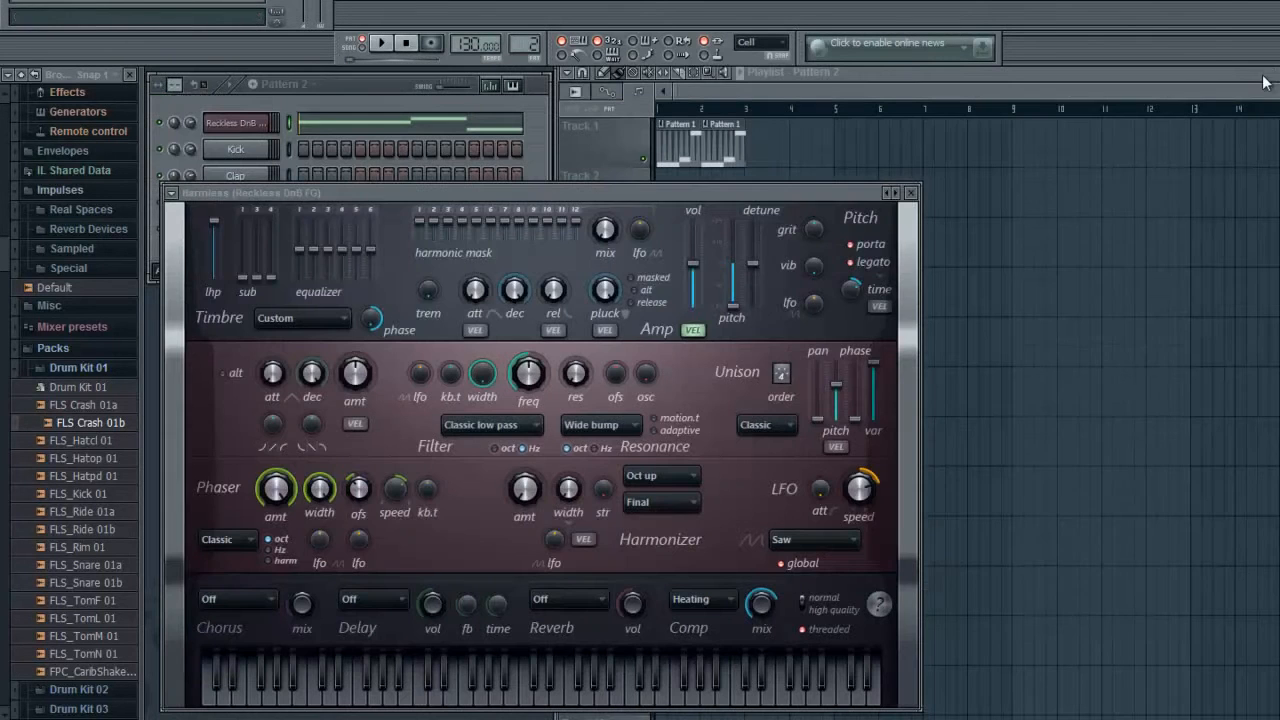
pyautogui.click(914, 195)
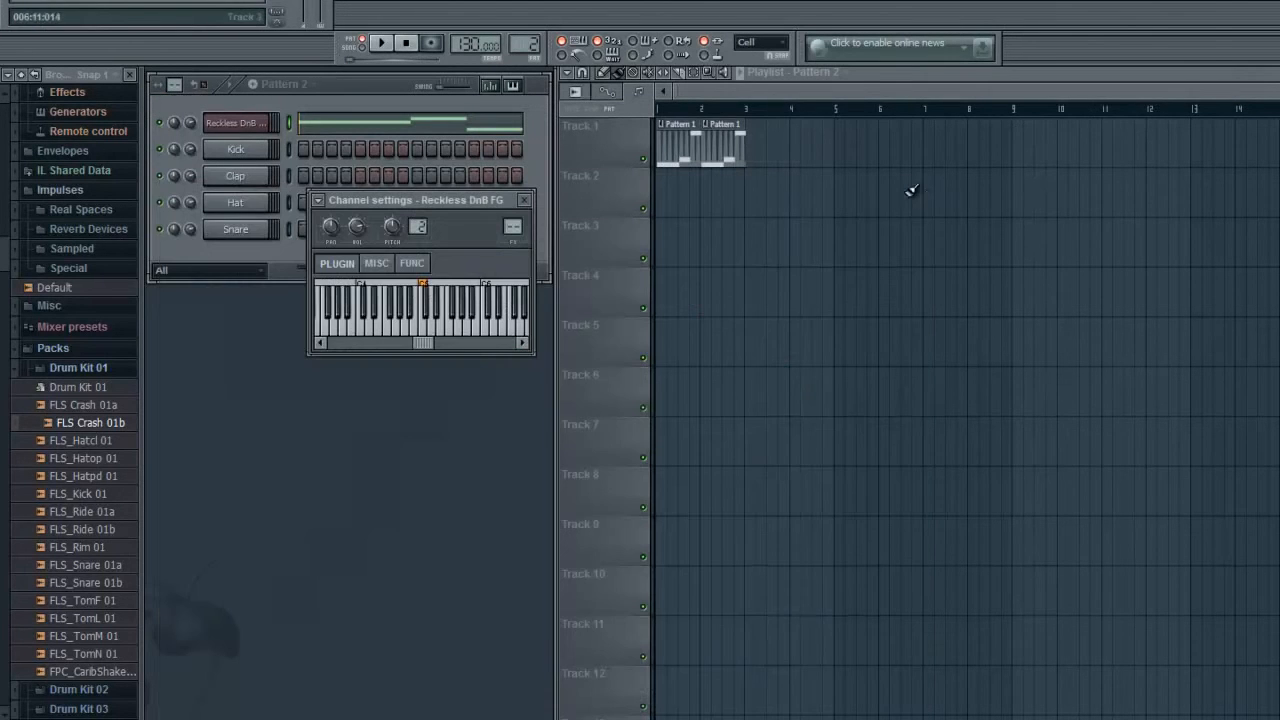
pyautogui.rightClick(728, 159)
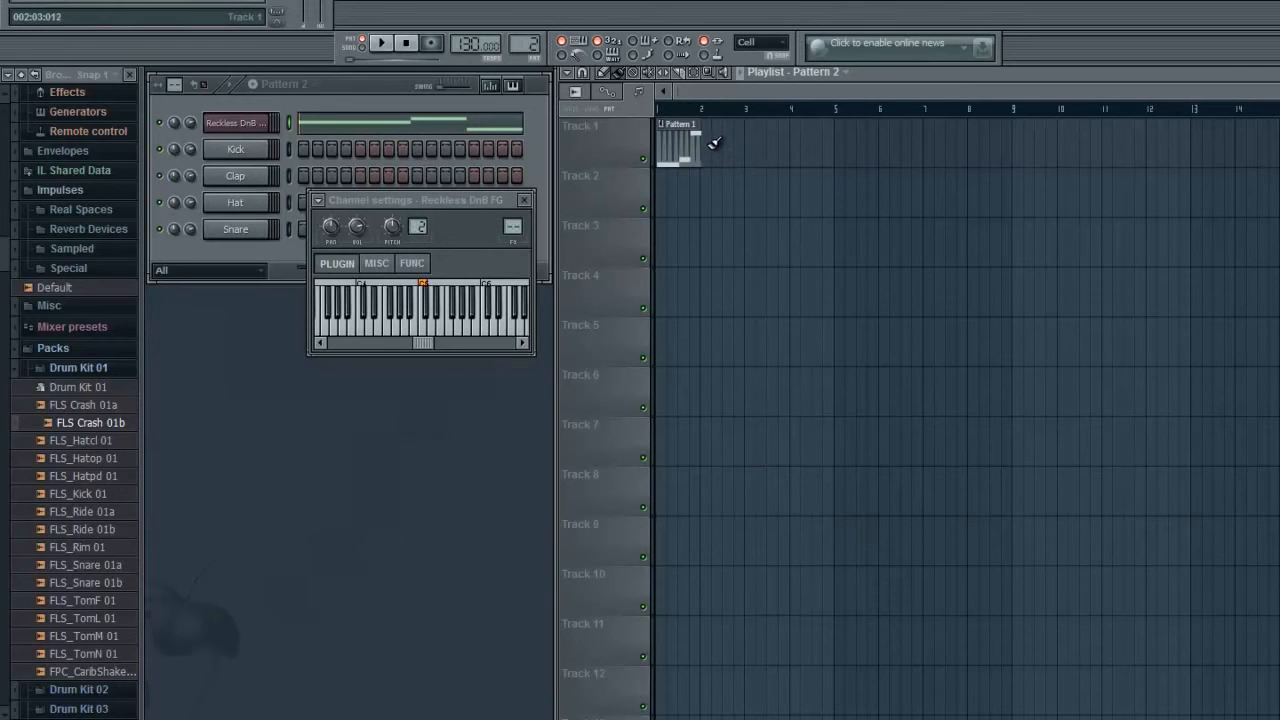
pyautogui.click(797, 77)
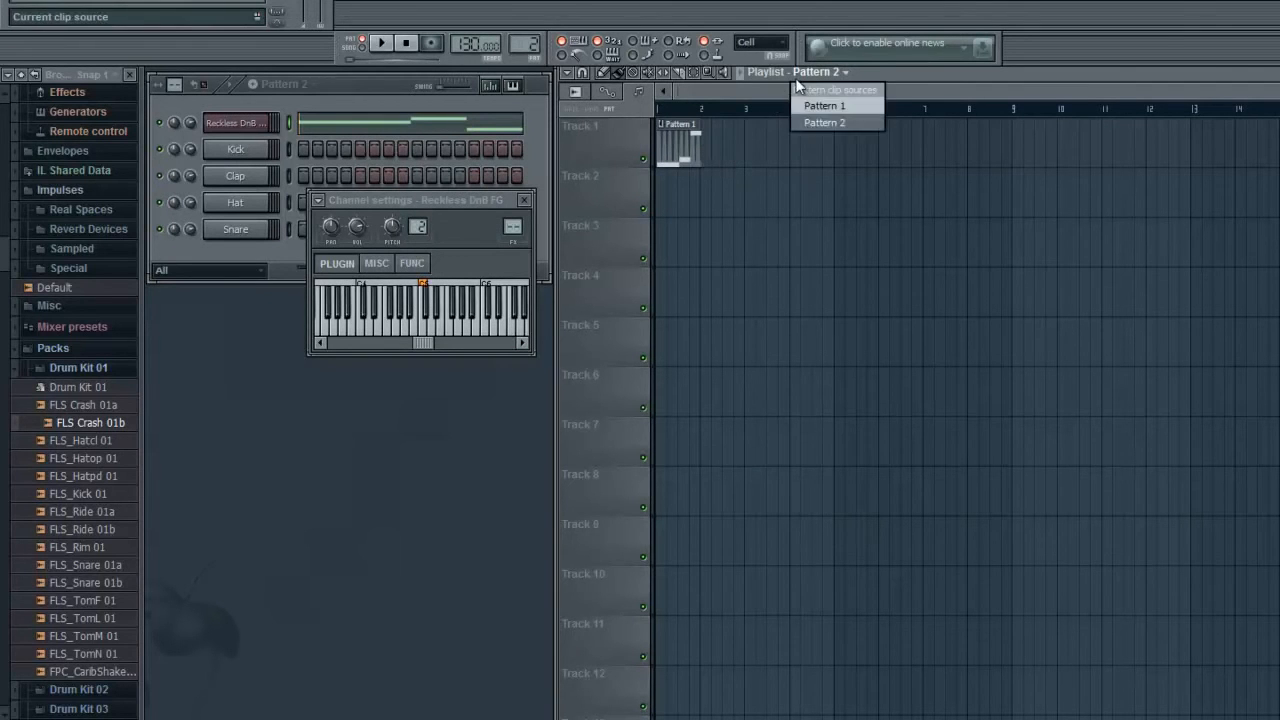
pyautogui.click(809, 121)
pyautogui.click(696, 150)
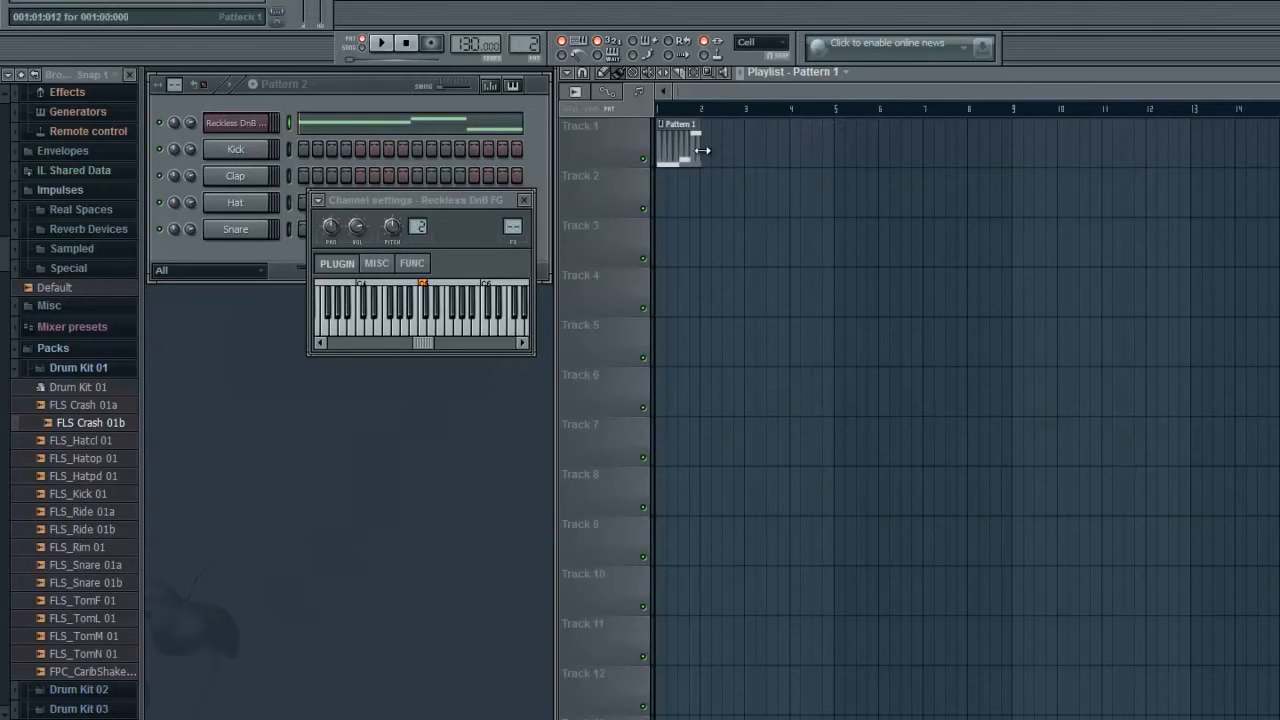
pyautogui.click(716, 194)
pyautogui.rightClick(740, 194)
pyautogui.click(355, 88)
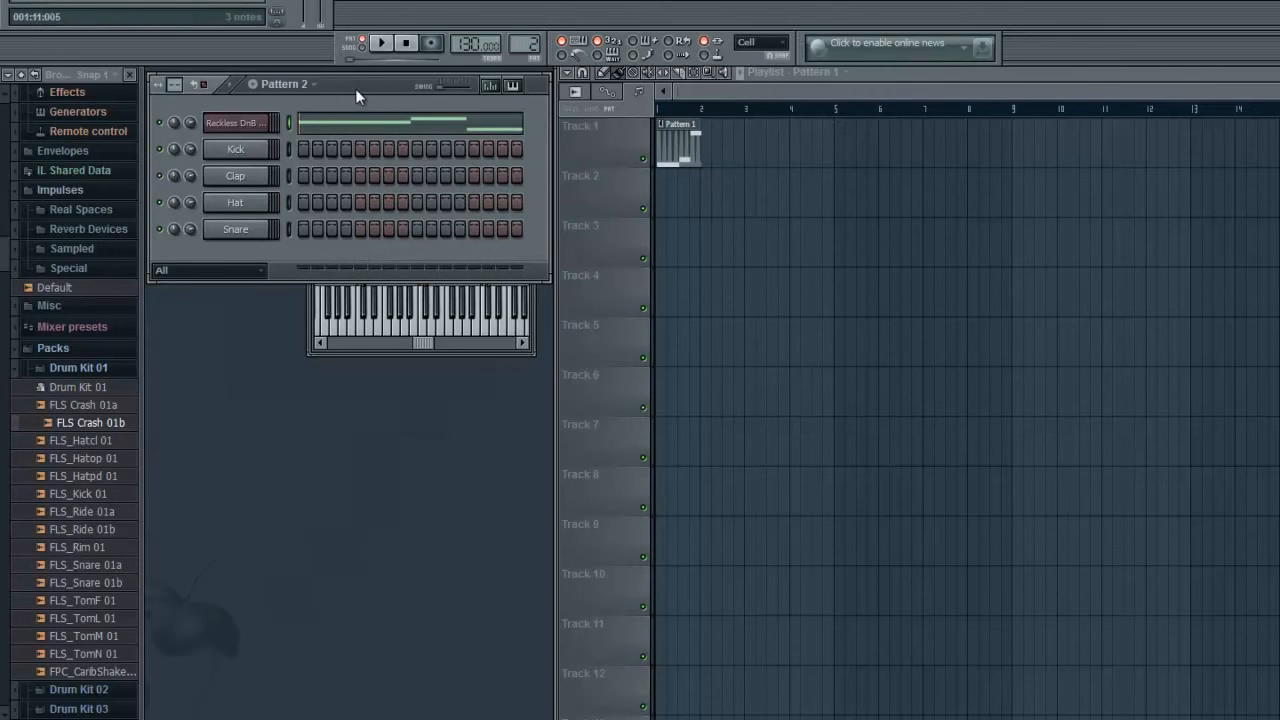
# Step: Place a Pattern 2 clip at bar 2 of Track 2 and delete the Pattern 1 clip from Track 1
pyautogui.click(805, 75)
pyautogui.click(838, 124)
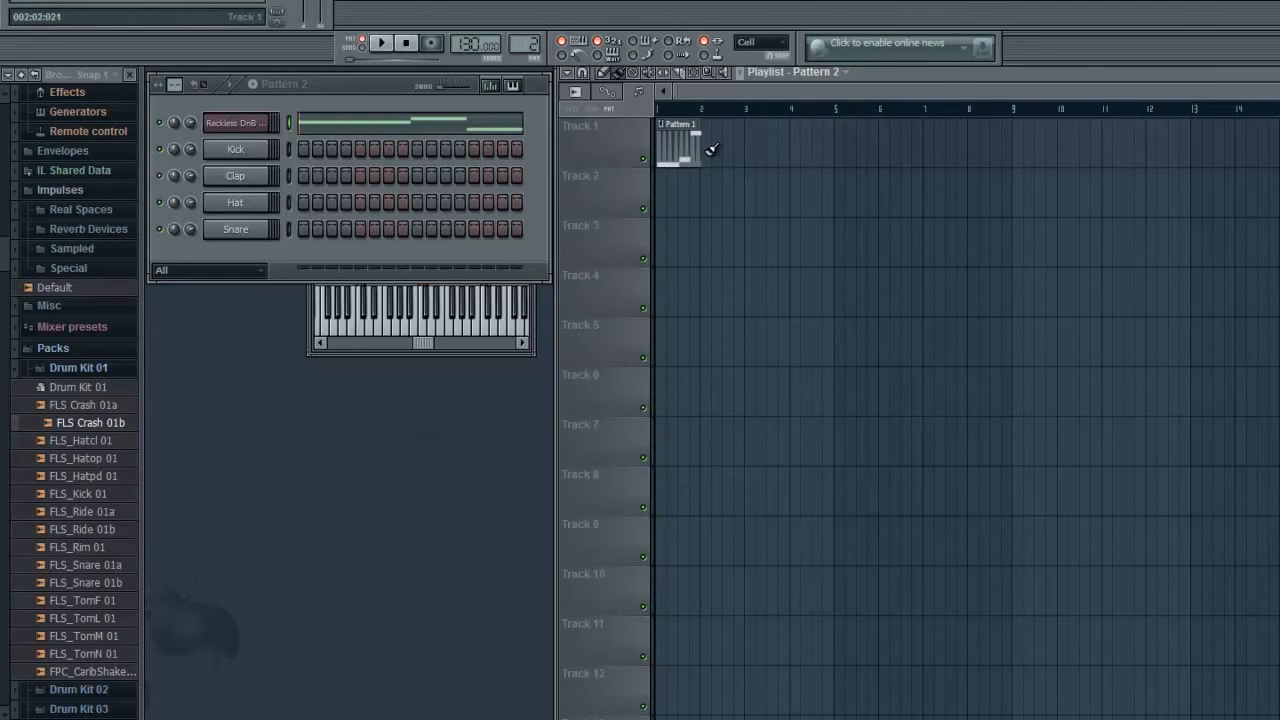
pyautogui.click(712, 185)
pyautogui.rightClick(688, 131)
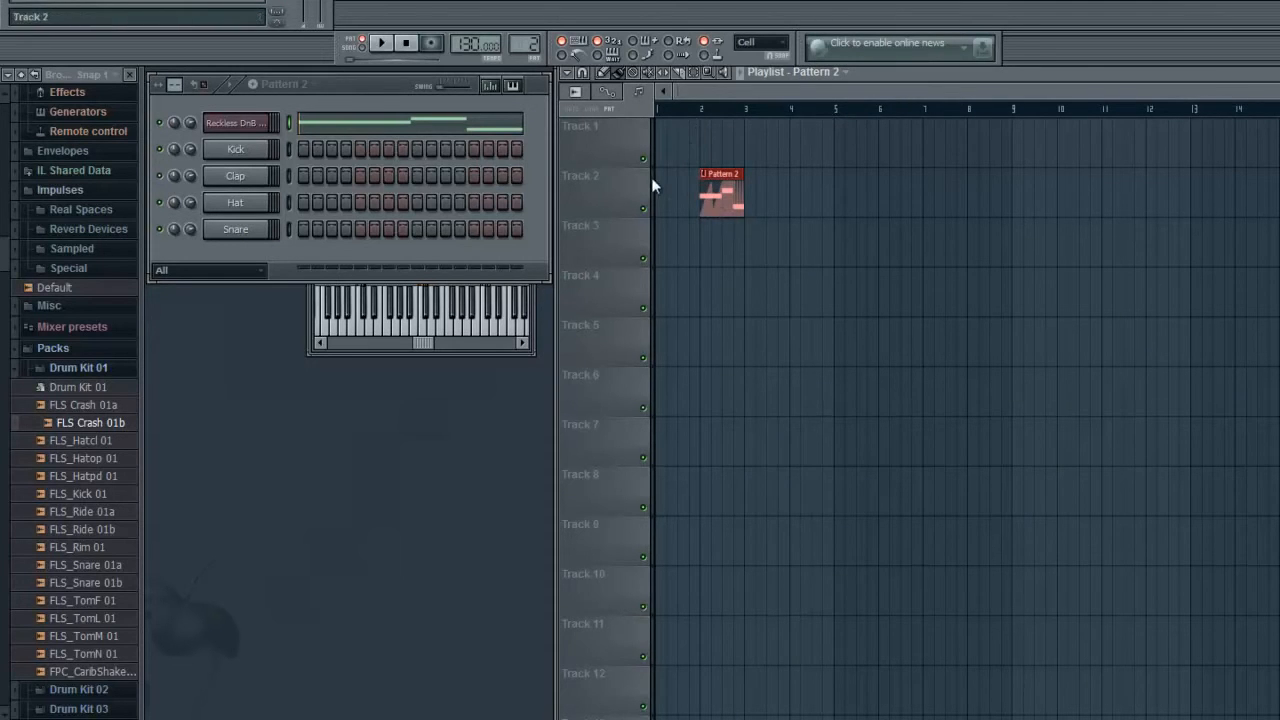
# Step: Place Pattern 1 clips on Track 2 at bars 1, 4, 6 and 8
pyautogui.click(810, 74)
pyautogui.click(813, 104)
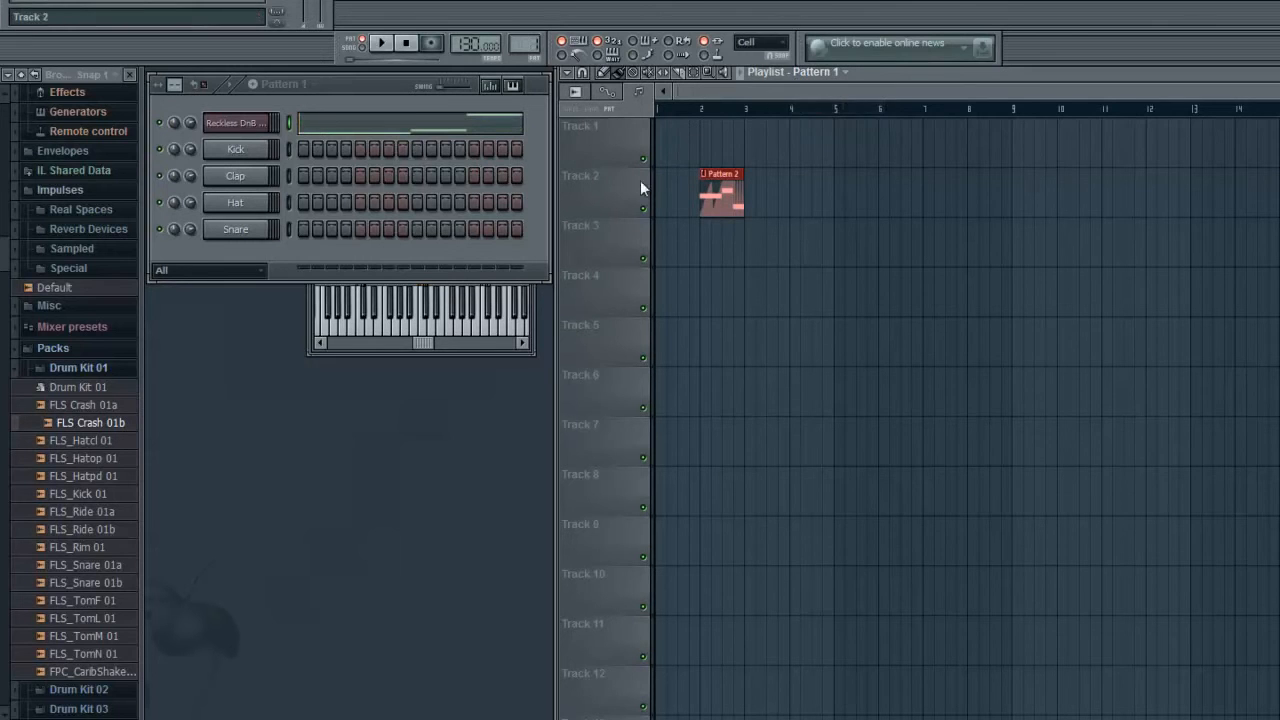
pyautogui.click(660, 180)
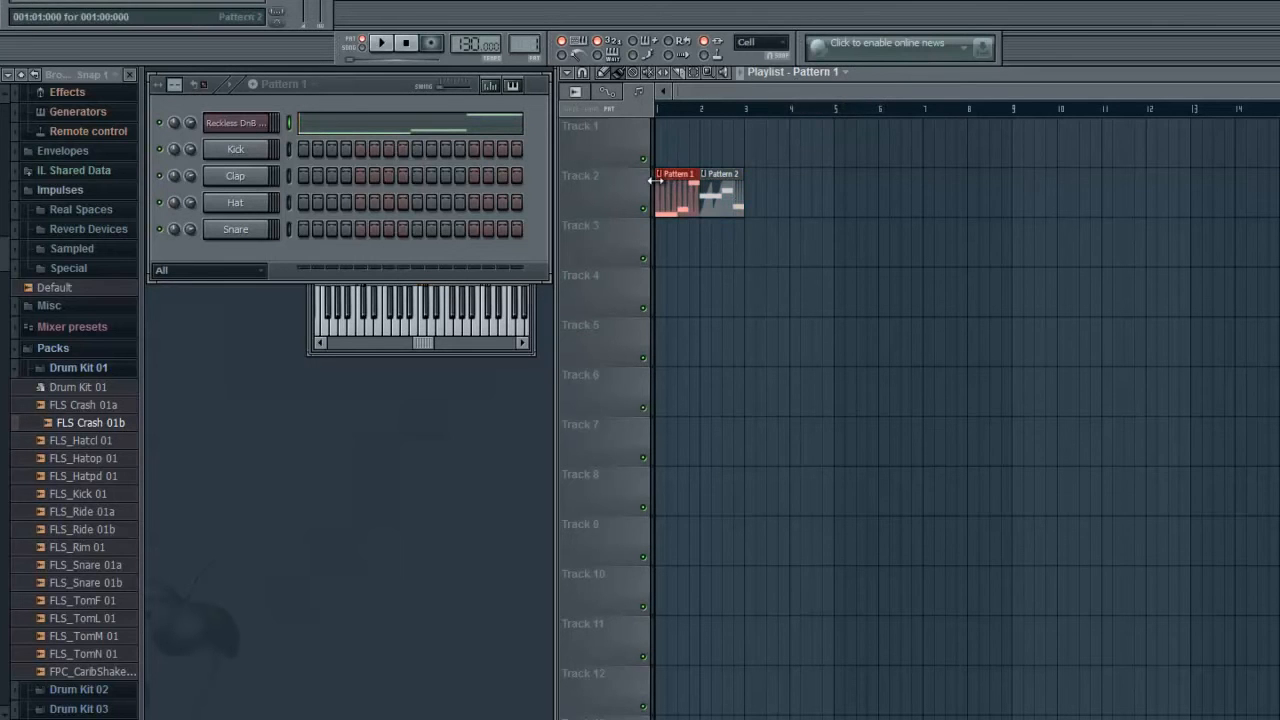
pyautogui.click(800, 186)
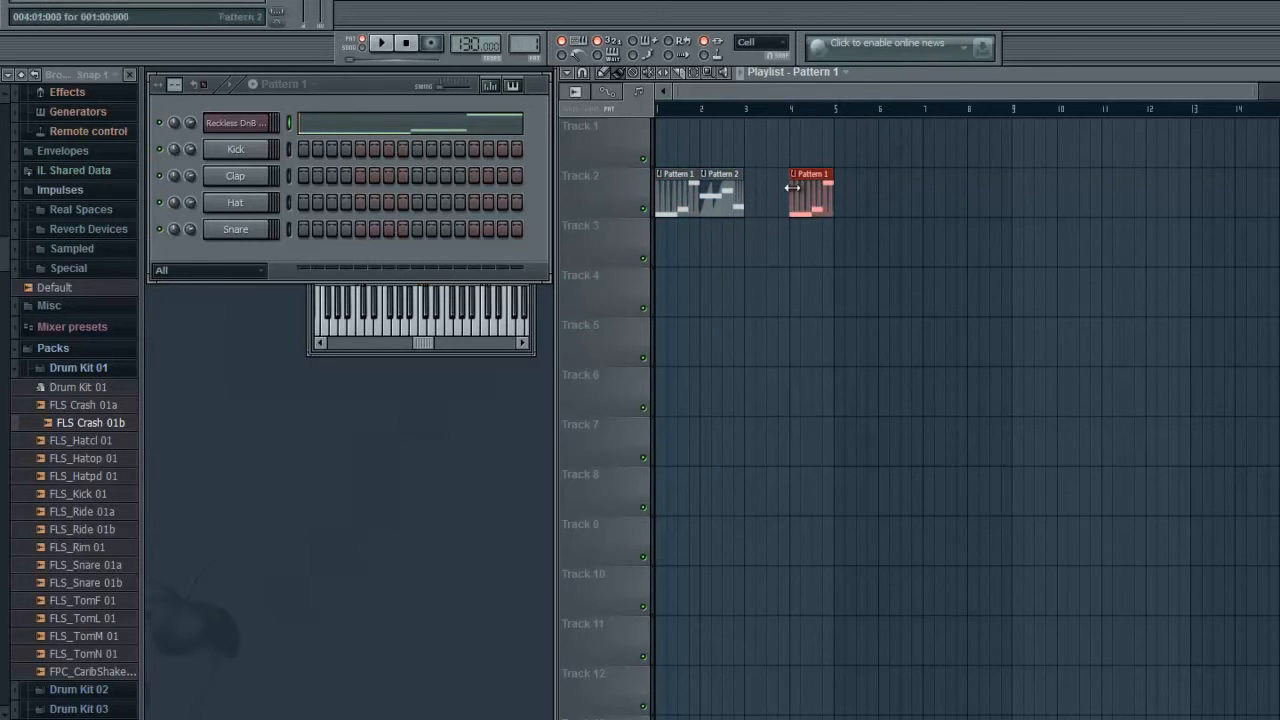
pyautogui.click(885, 184)
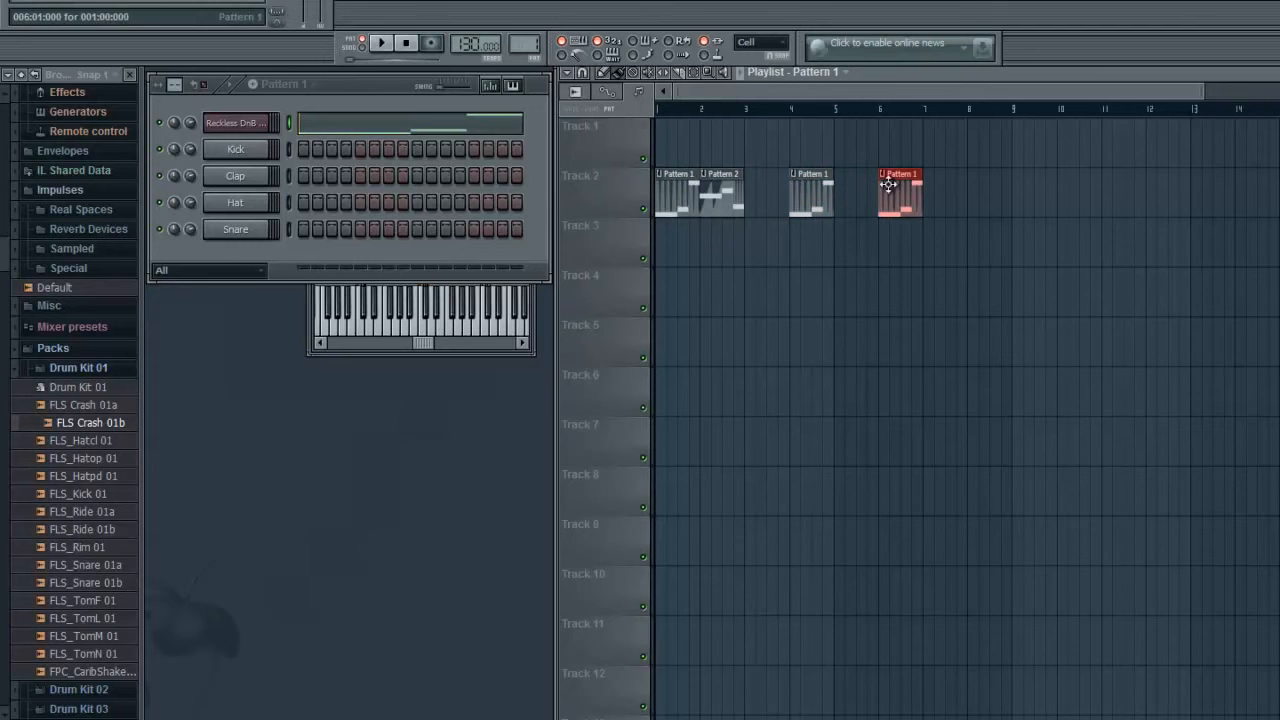
pyautogui.click(968, 186)
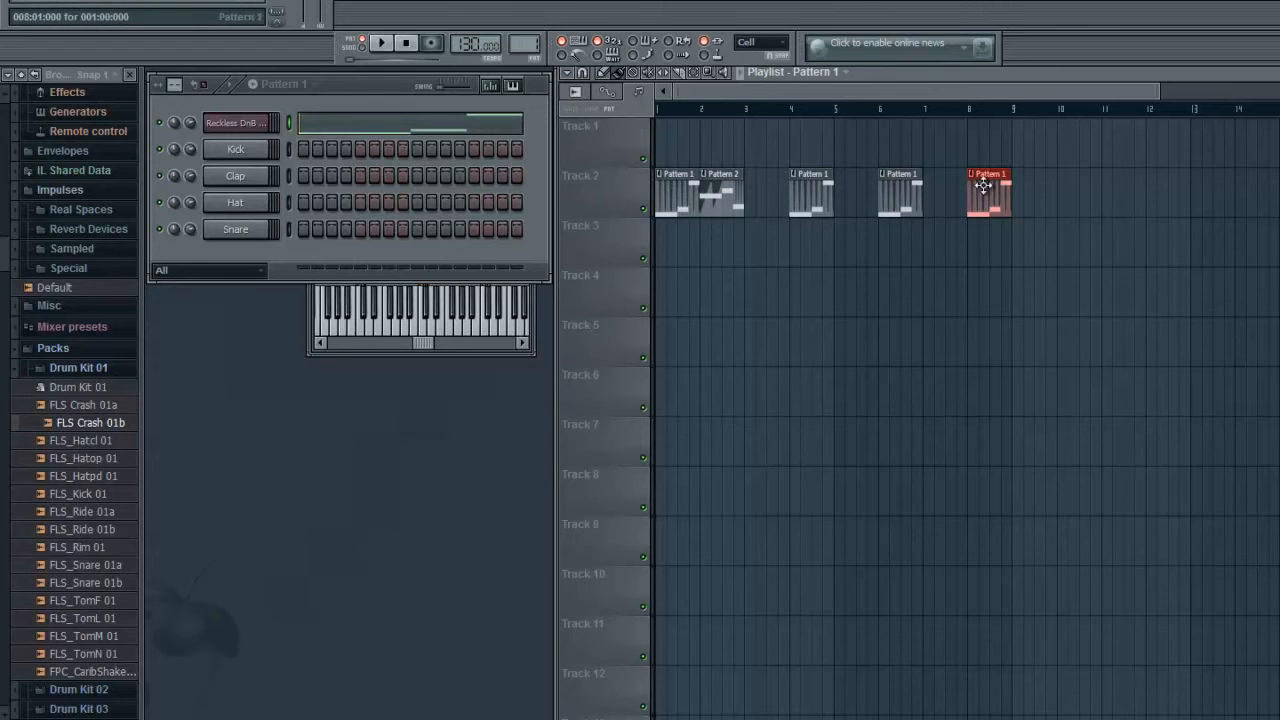
# Step: Fill the gaps on Track 2 with Pattern 2 clips at bars 3, 5 and 7
pyautogui.click(733, 195)
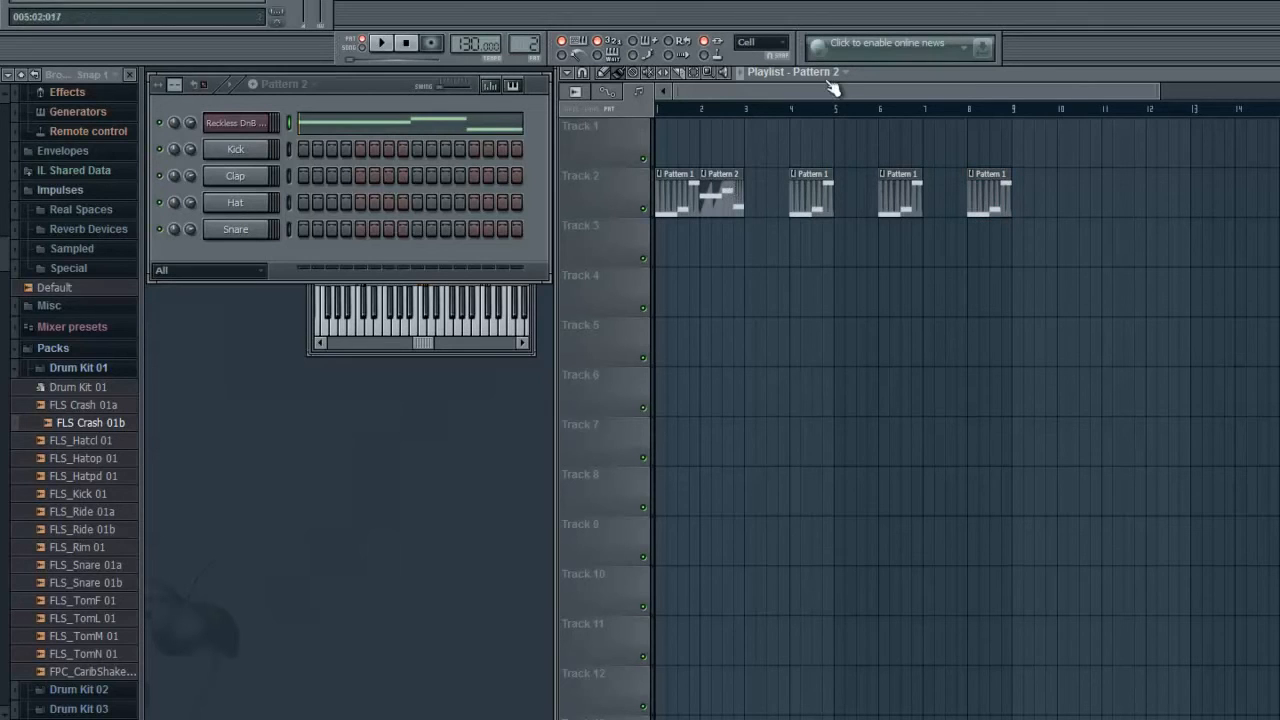
pyautogui.click(757, 190)
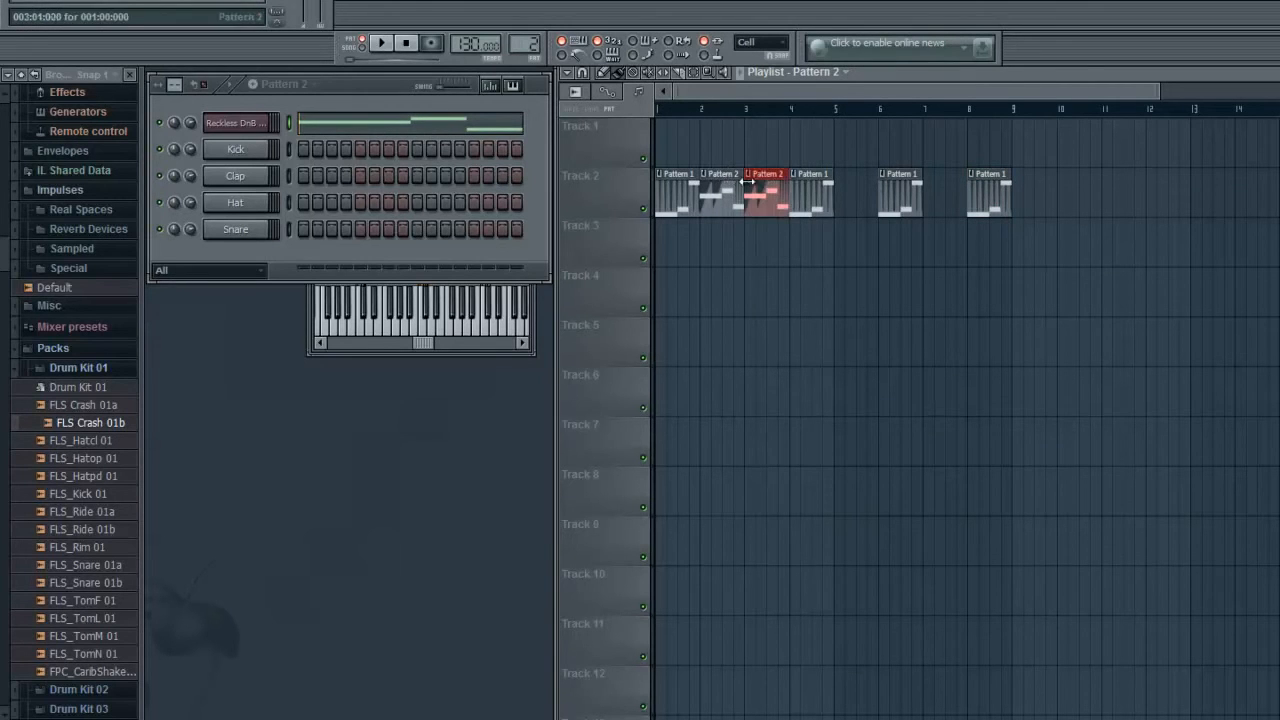
pyautogui.click(846, 189)
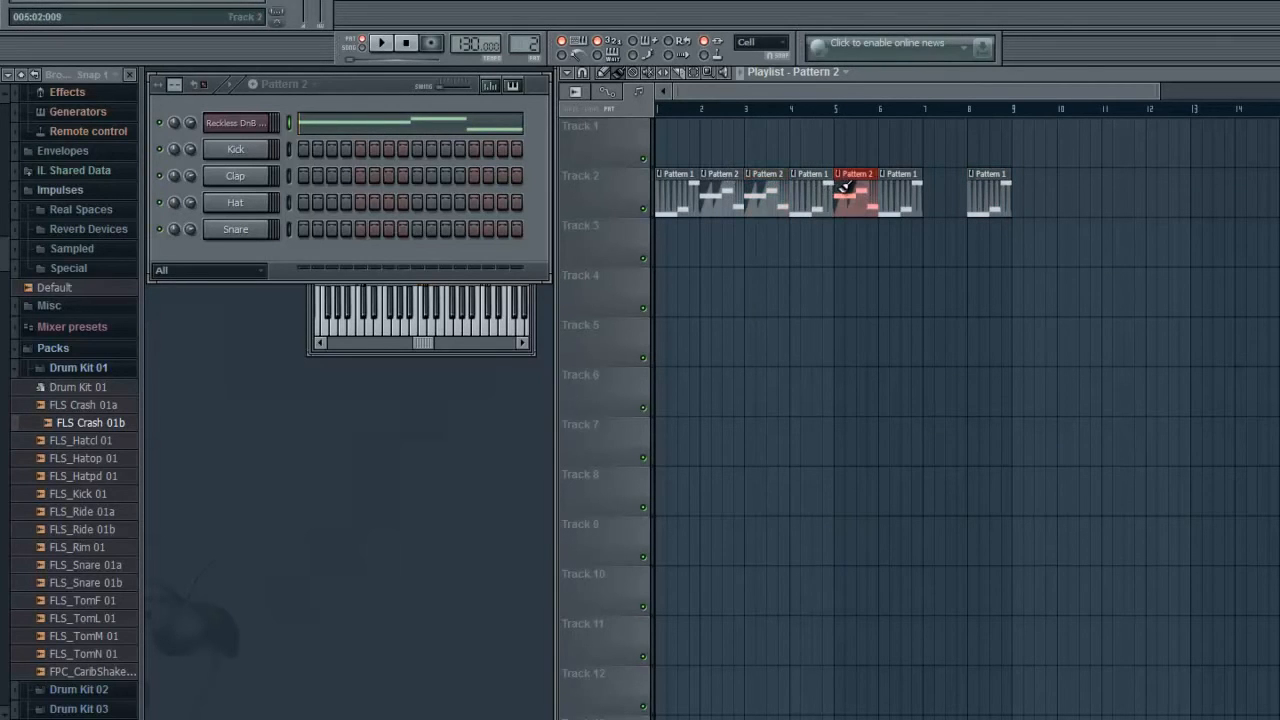
pyautogui.click(933, 191)
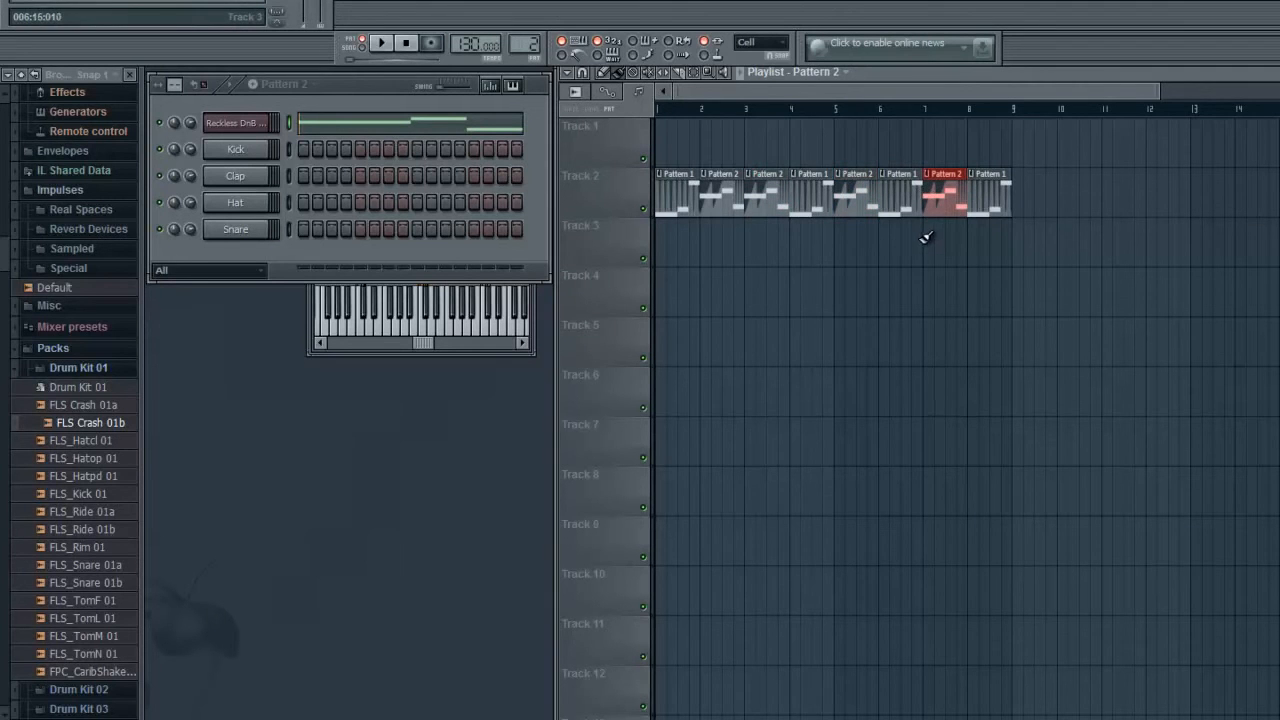
# Step: Move all the playlist clips from Track 2 up to Track 1, leaving Track 2 empty, and clear the selection
pyautogui.hotkey('ctrl', 'a')
pyautogui.moveTo(675, 176); pyautogui.dragTo(674, 122)
pyautogui.click(687, 193)
pyautogui.rightClick(688, 194)
pyautogui.doubleClick(699, 195)
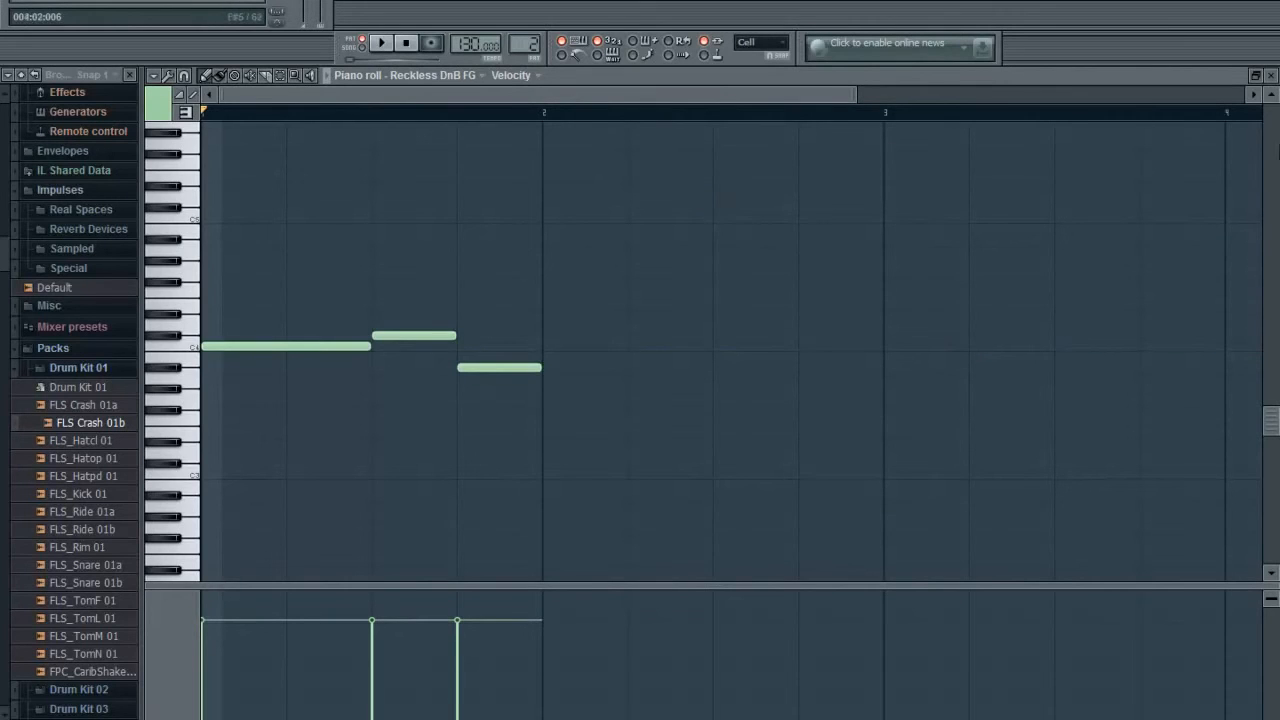
pyautogui.click(1271, 76)
pyautogui.rightClick(698, 210)
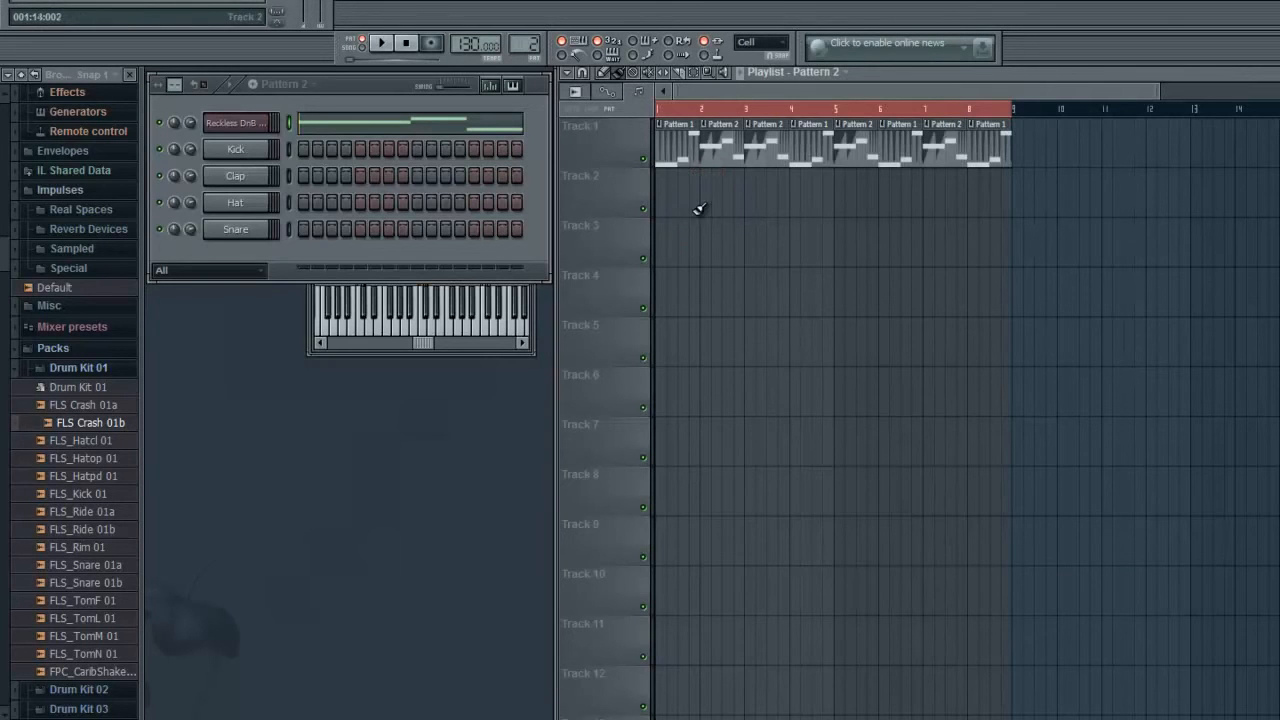
pyautogui.click(736, 107)
# Step: Create Pattern 3 with a kick on step 1 and a snare on step 9, and paint it across bars 1 to 8 of Track 2
pyautogui.click(314, 86)
pyautogui.click(350, 104)
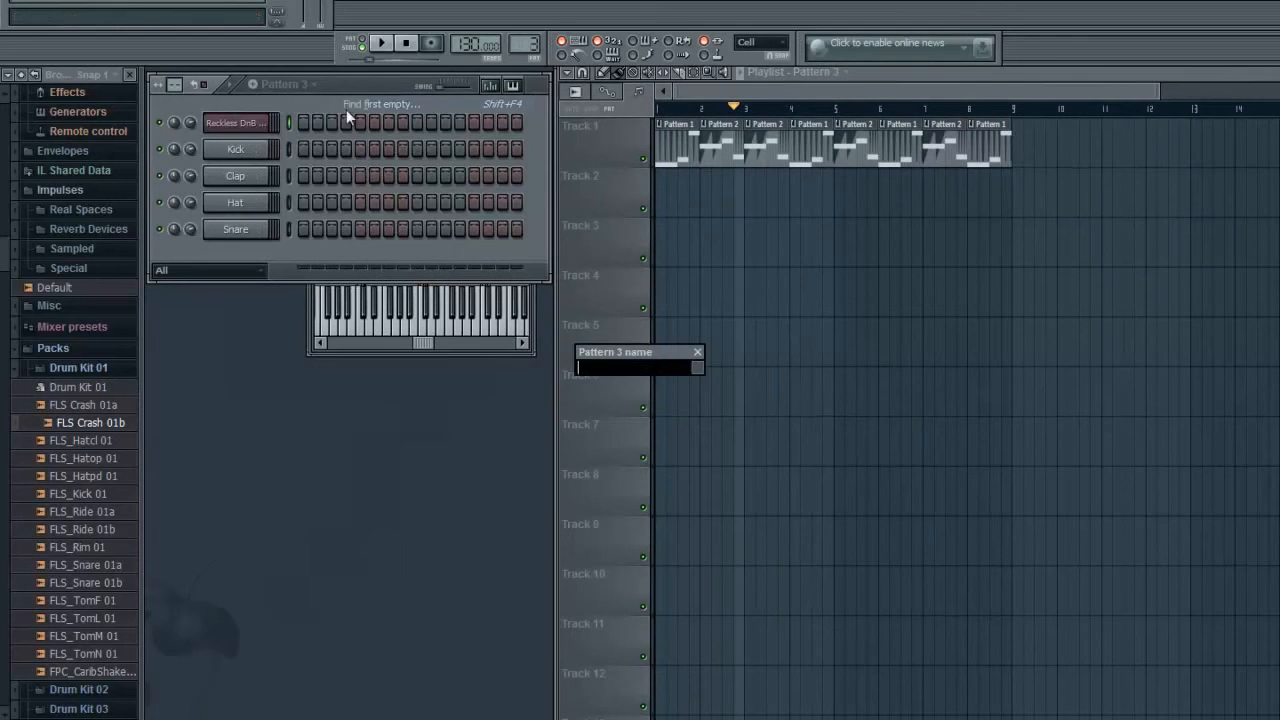
pyautogui.press('Return')
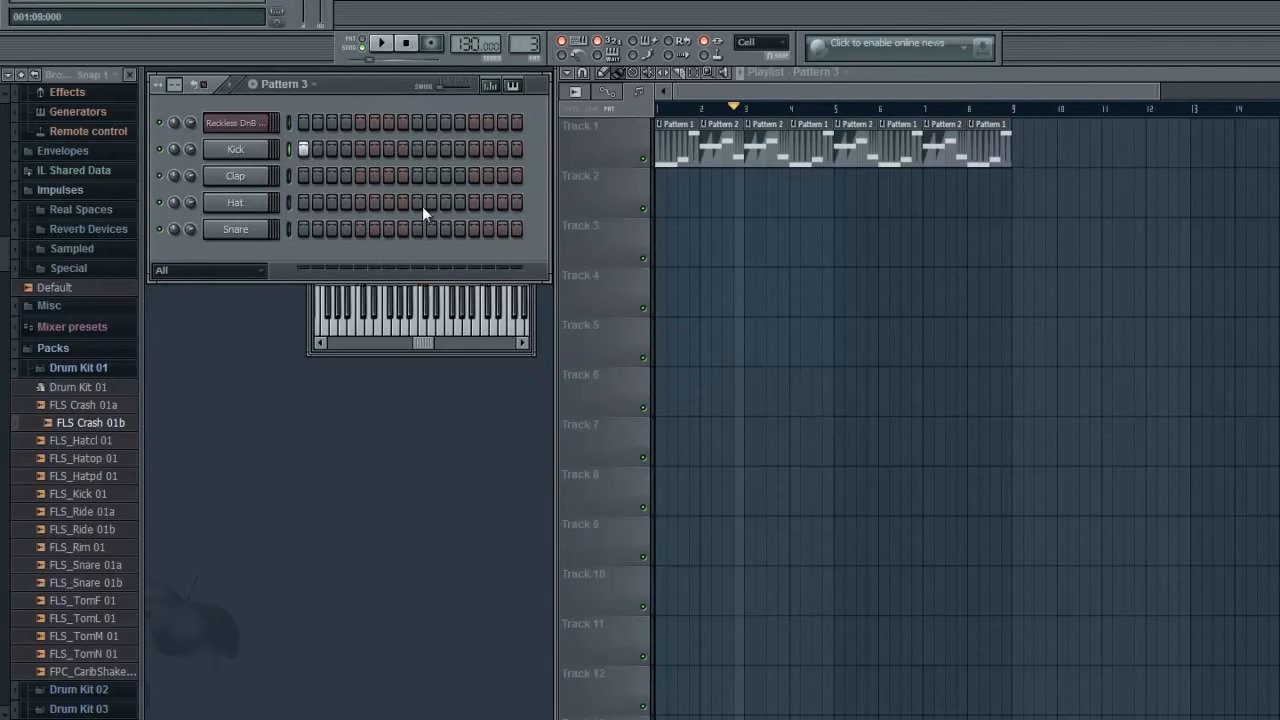
pyautogui.click(418, 229)
pyautogui.moveTo(667, 193); pyautogui.dragTo(972, 195)
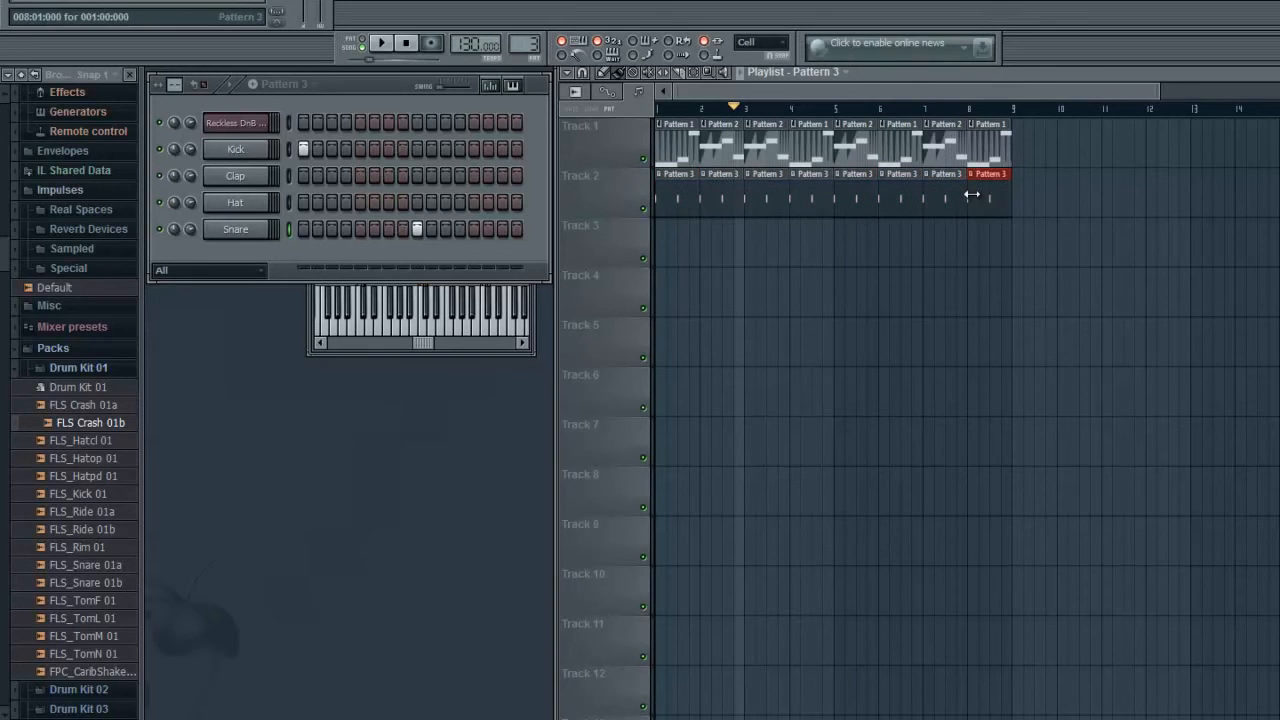
# Step: Fill every second step of the Hat channel in Pattern 3
pyautogui.click(230, 206)
pyautogui.rightClick(230, 206)
pyautogui.click(348, 334)
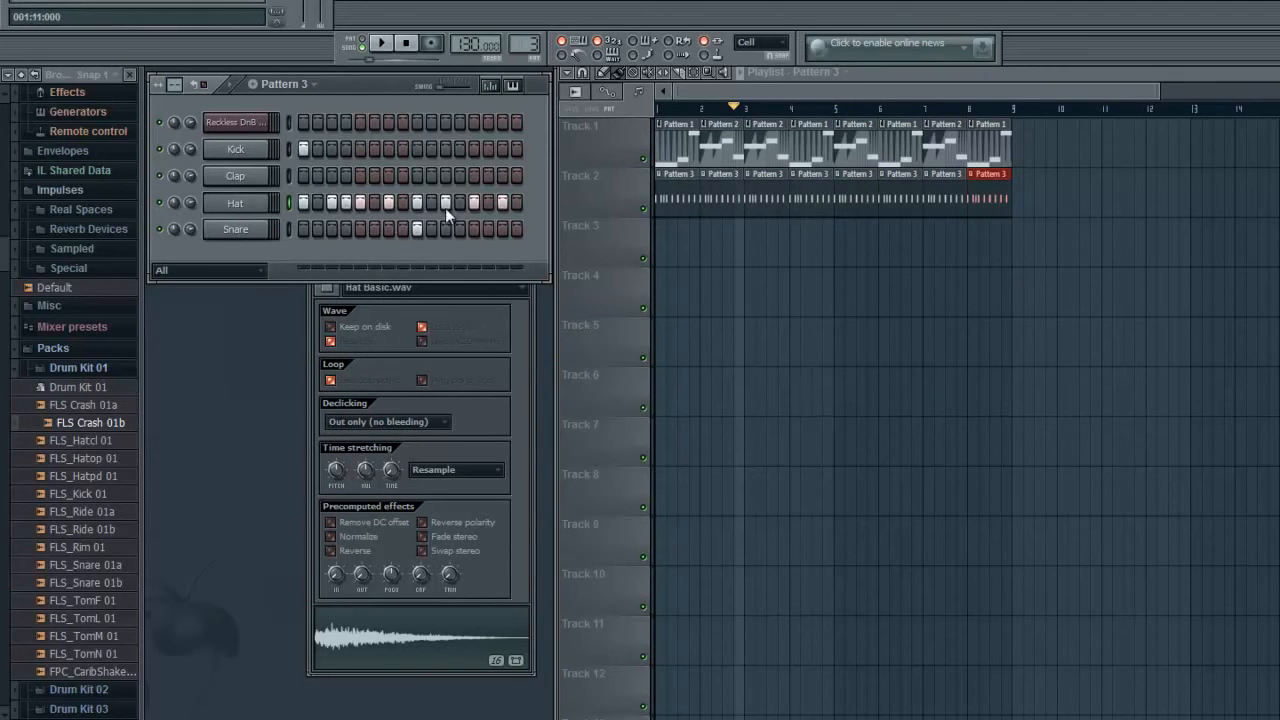
# Step: Add extra Hat hits on steps 12 and 16 of Pattern 3 and play the arrangement from the start
pyautogui.click(513, 201)
pyautogui.moveTo(682, 109); pyautogui.dragTo(659, 109)
pyautogui.click(381, 43)
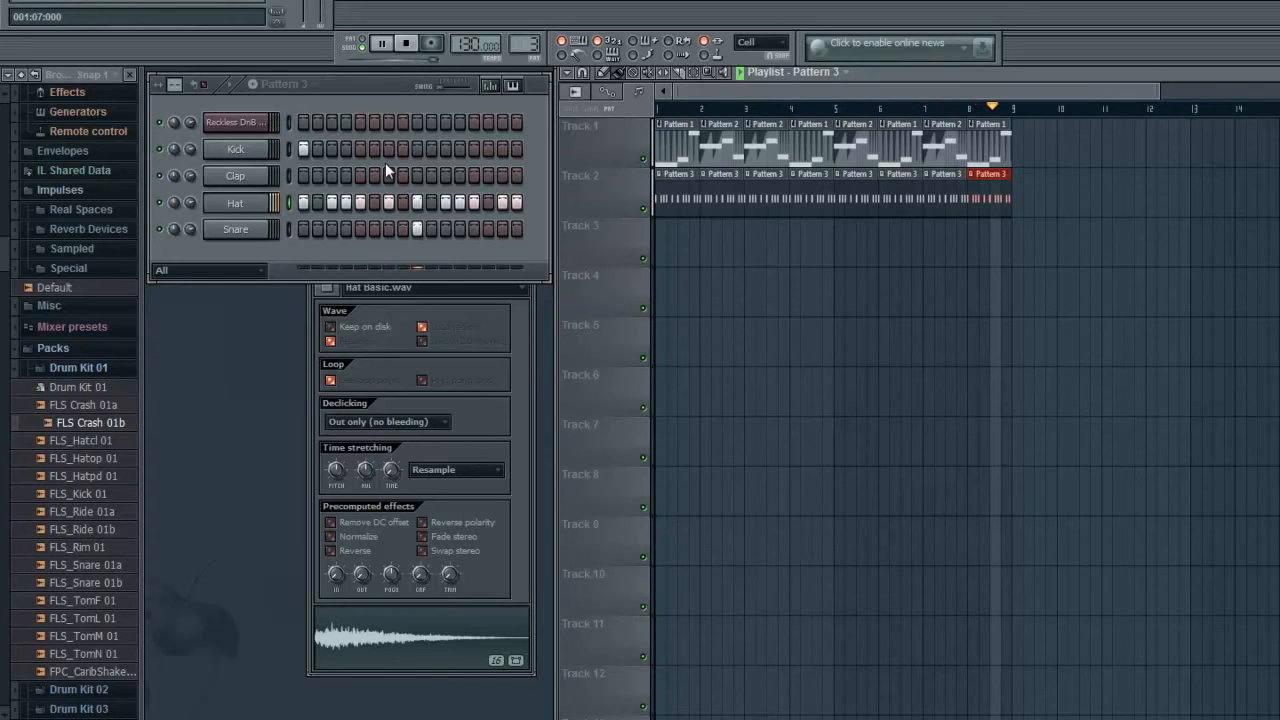
pyautogui.click(406, 44)
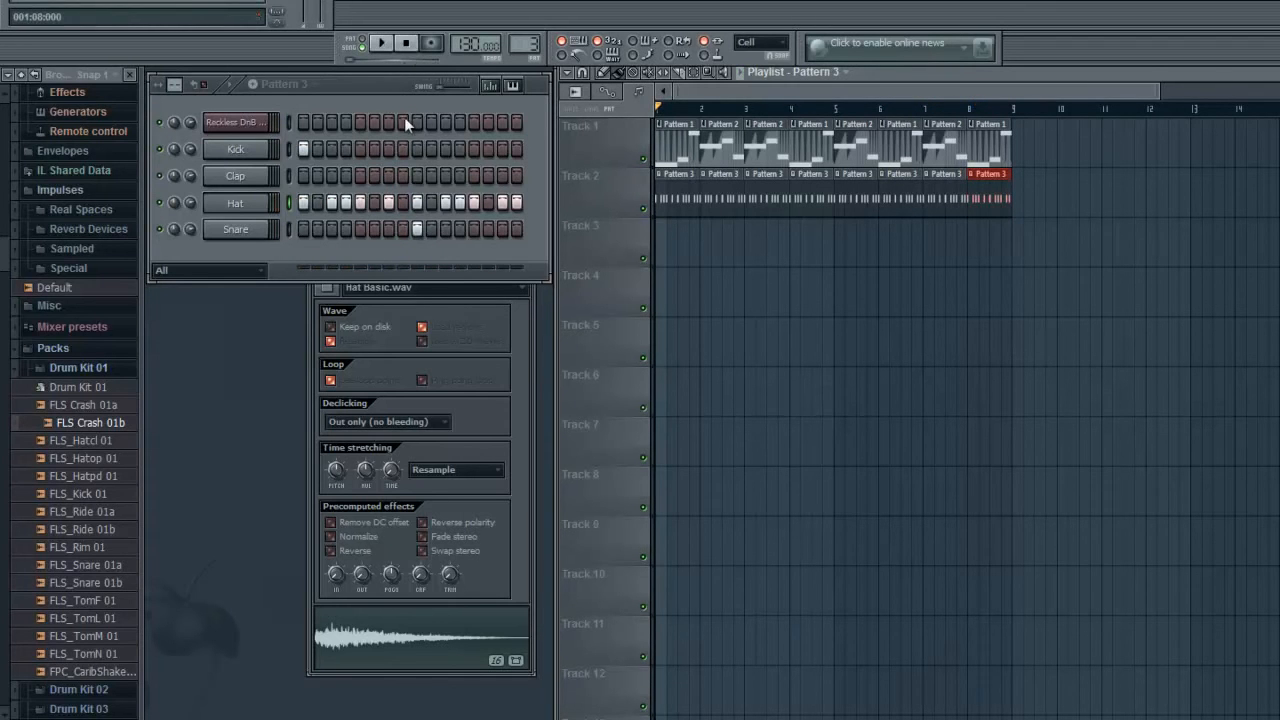
# Step: Raise the Harmless filter frequency of the Reckless DnB channel and create an automation clip for it
pyautogui.click(245, 123)
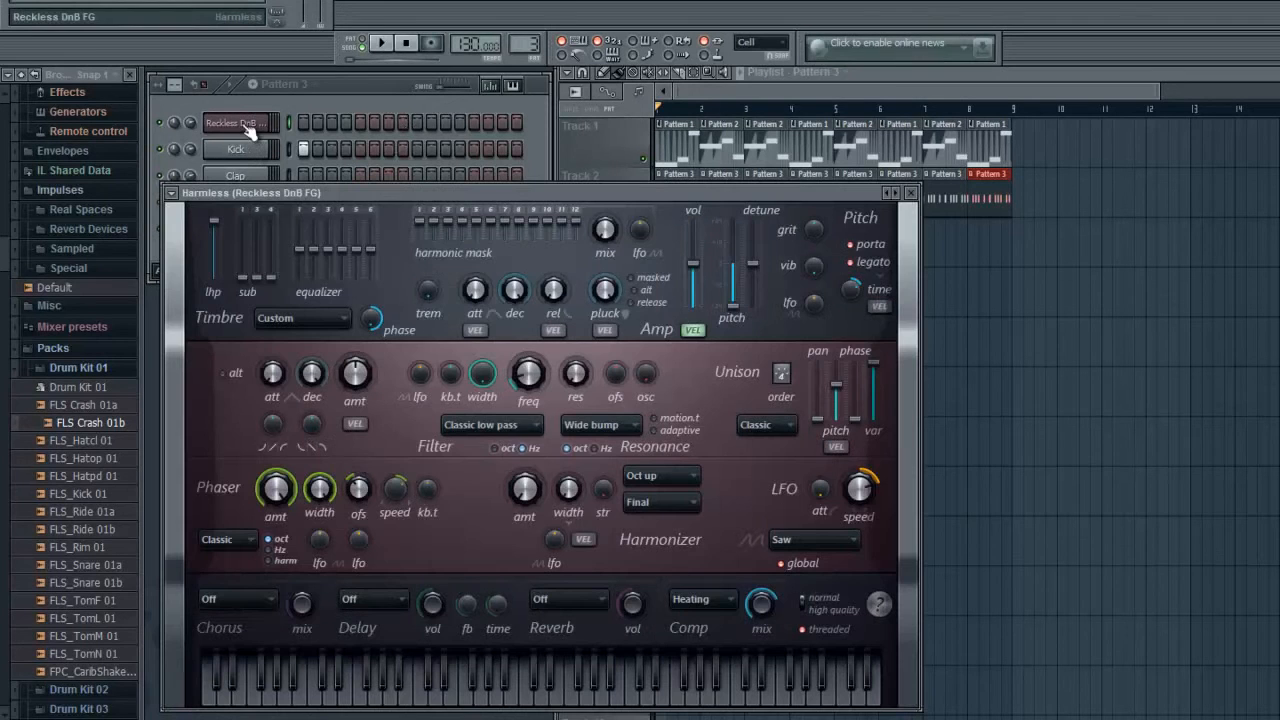
pyautogui.rightClick(524, 373)
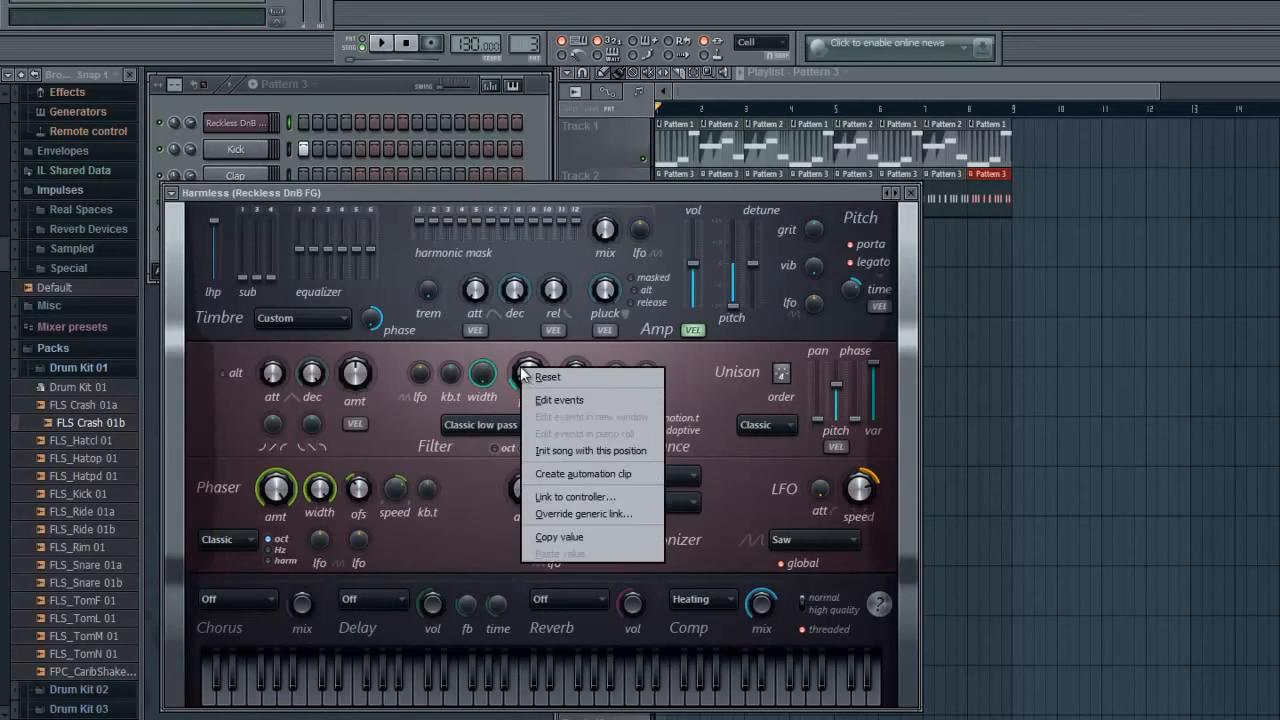
pyautogui.click(494, 406)
pyautogui.moveTo(518, 398); pyautogui.dragTo(555, 313)
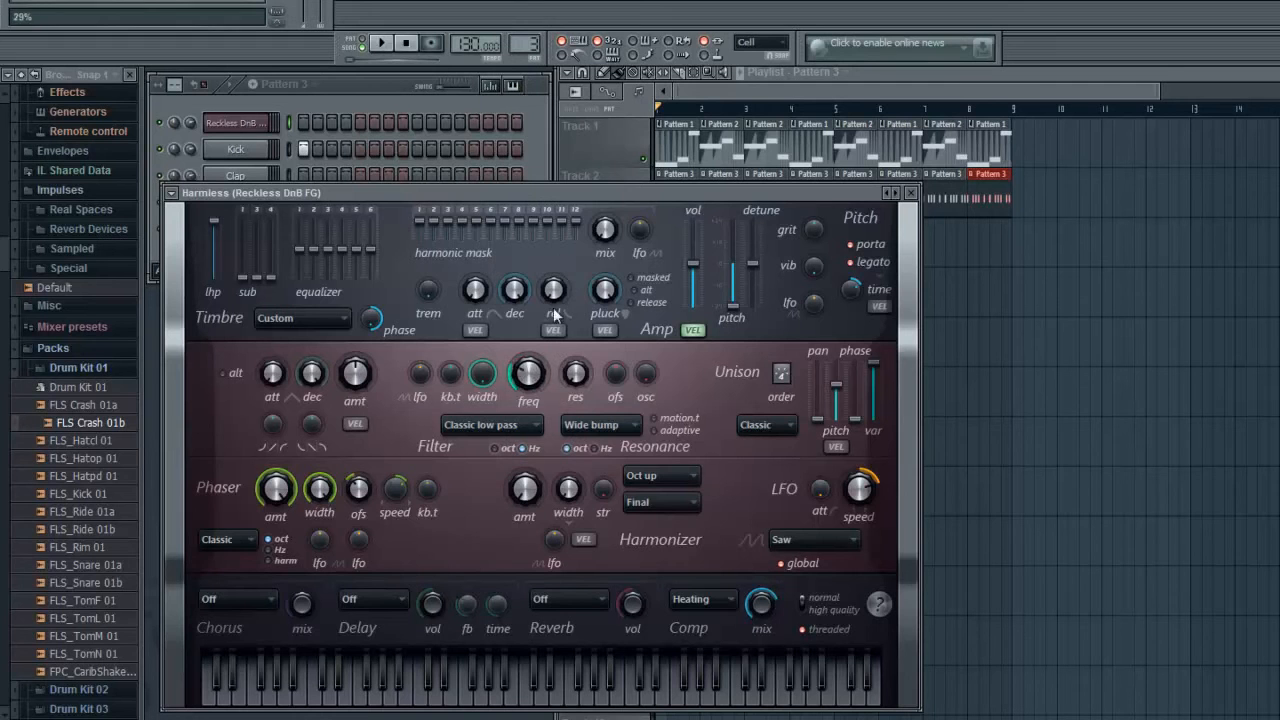
pyautogui.rightClick(531, 368)
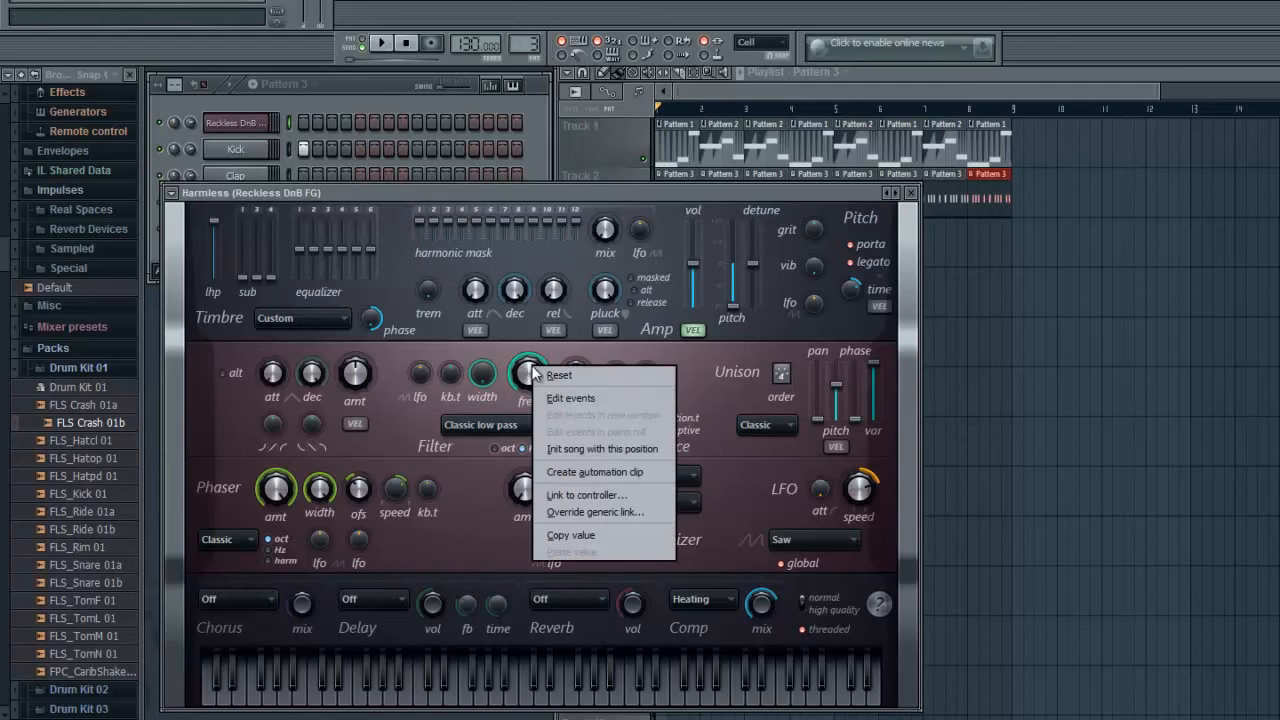
pyautogui.click(613, 474)
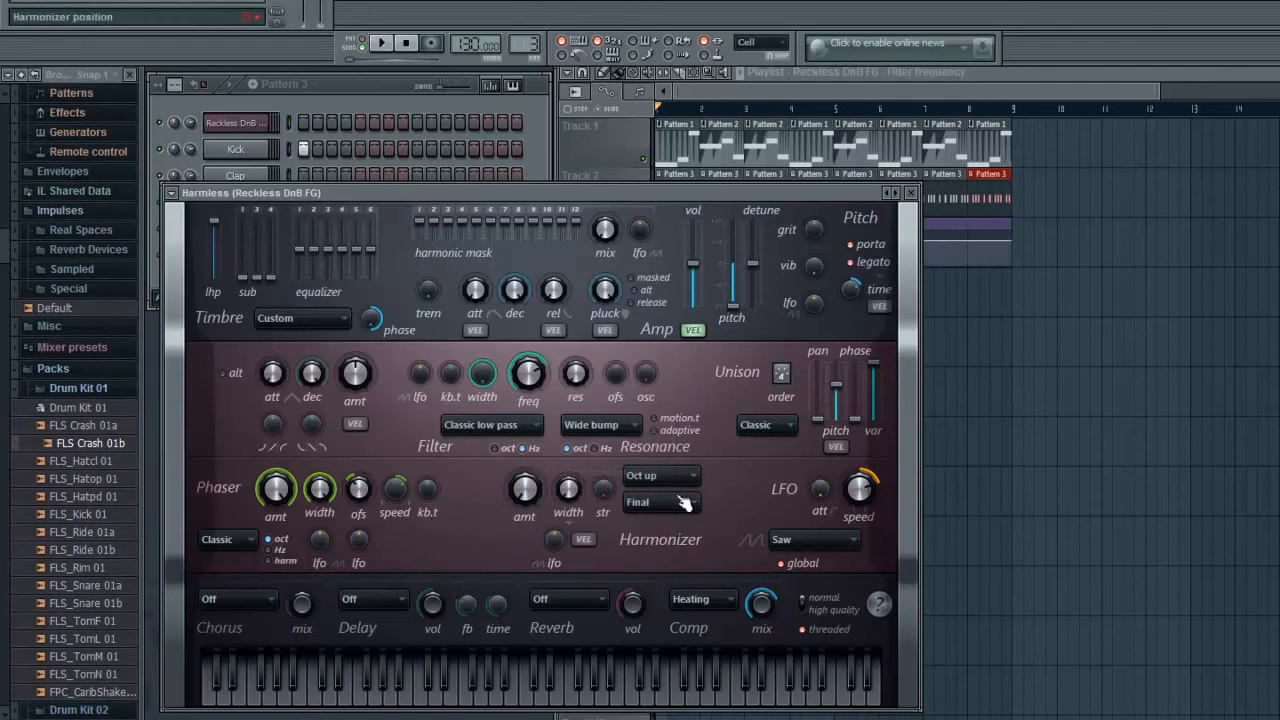
pyautogui.click(911, 193)
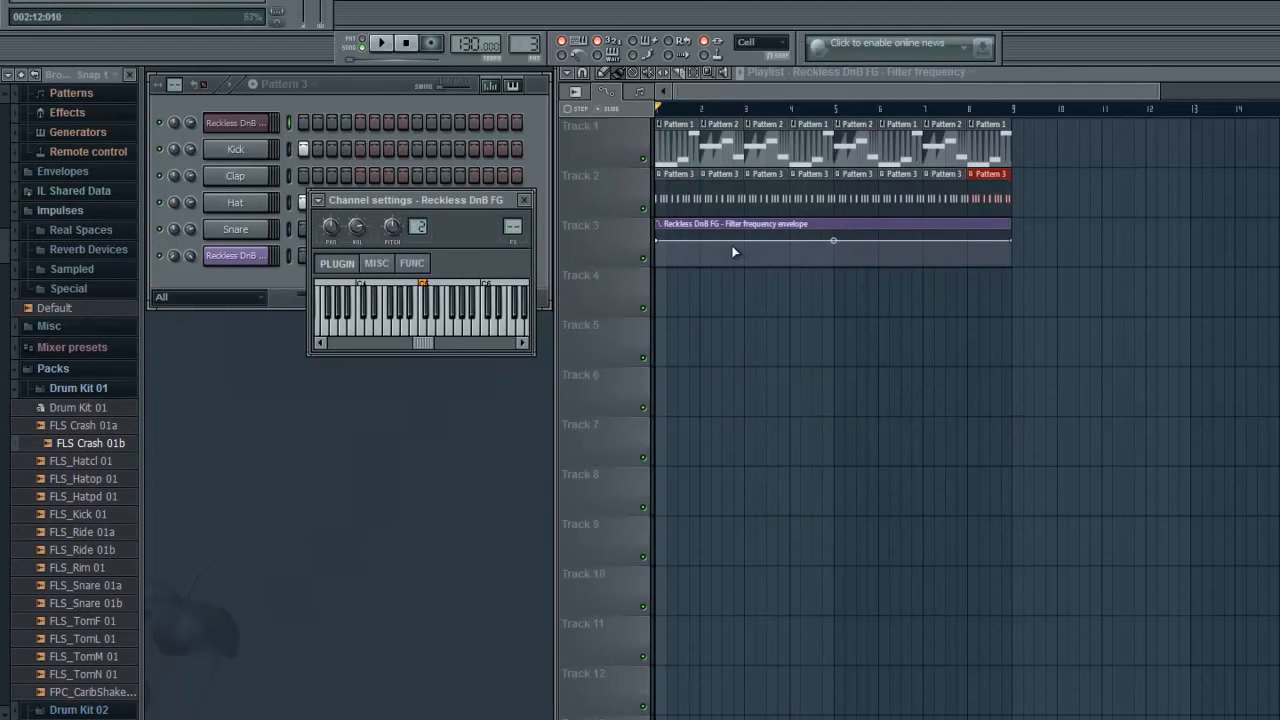
# Step: Add points to the filter frequency envelope on Track 3, shaping a dip at bar 3 that curves up to a peak at bar 4
pyautogui.rightClick(724, 243)
pyautogui.rightClick(699, 243)
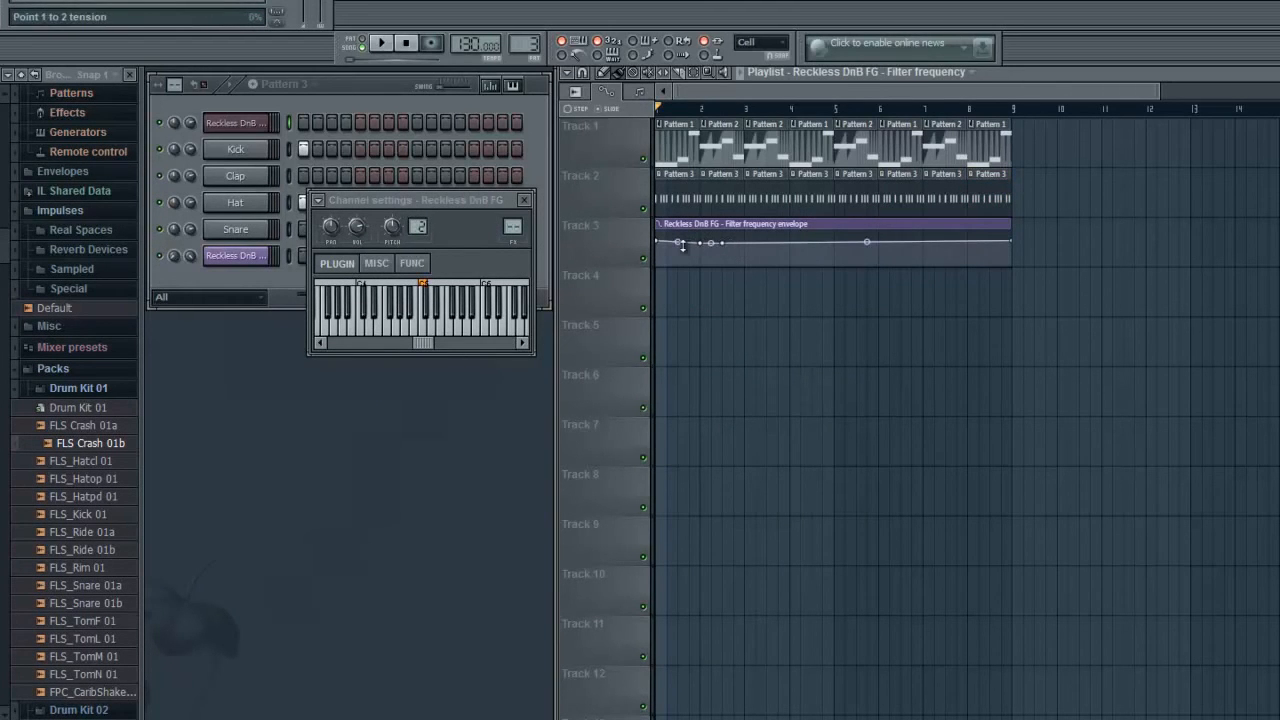
pyautogui.rightClick(744, 244)
pyautogui.rightClick(755, 243)
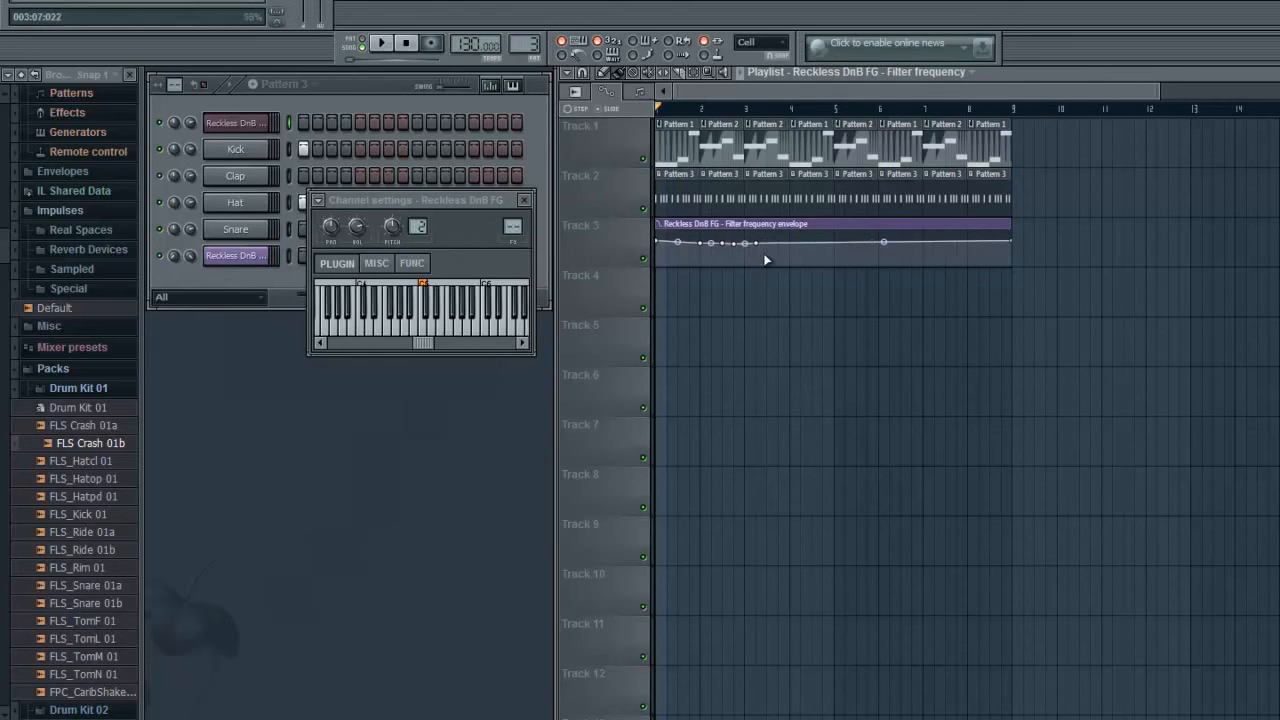
pyautogui.rightClick(792, 242)
pyautogui.moveTo(763, 244); pyautogui.dragTo(792, 235)
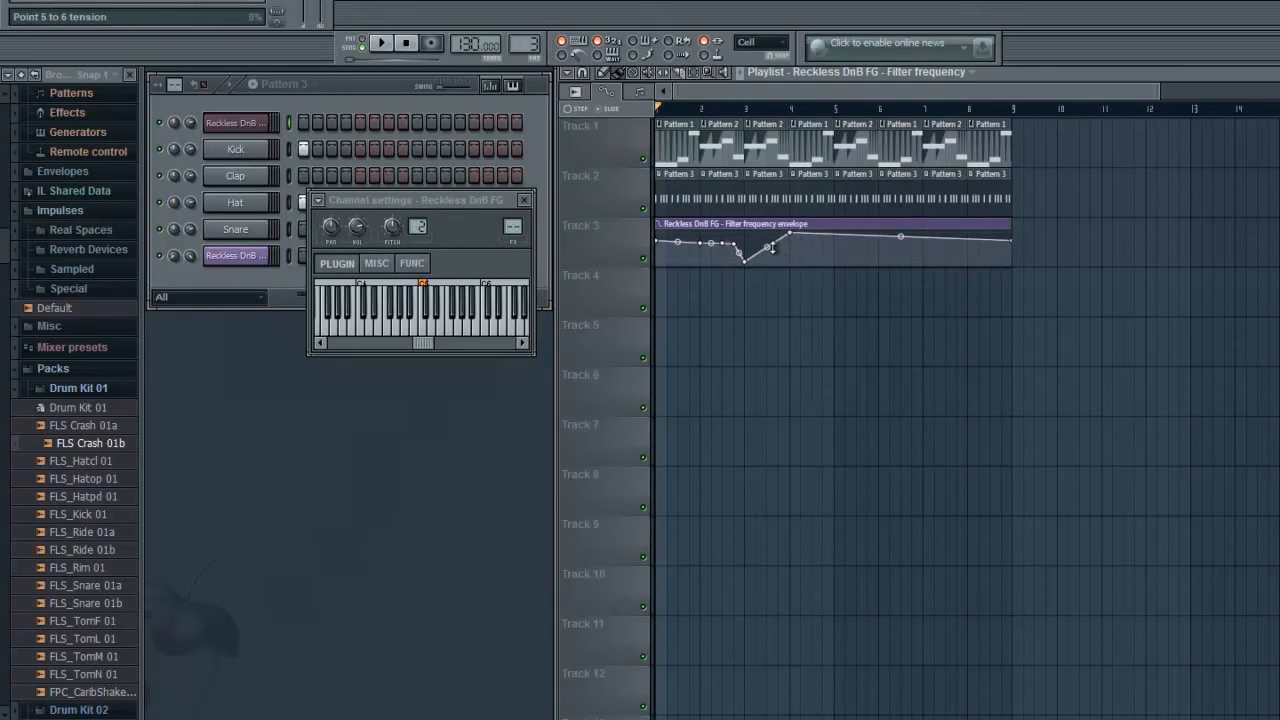
pyautogui.moveTo(771, 248); pyautogui.dragTo(765, 275)
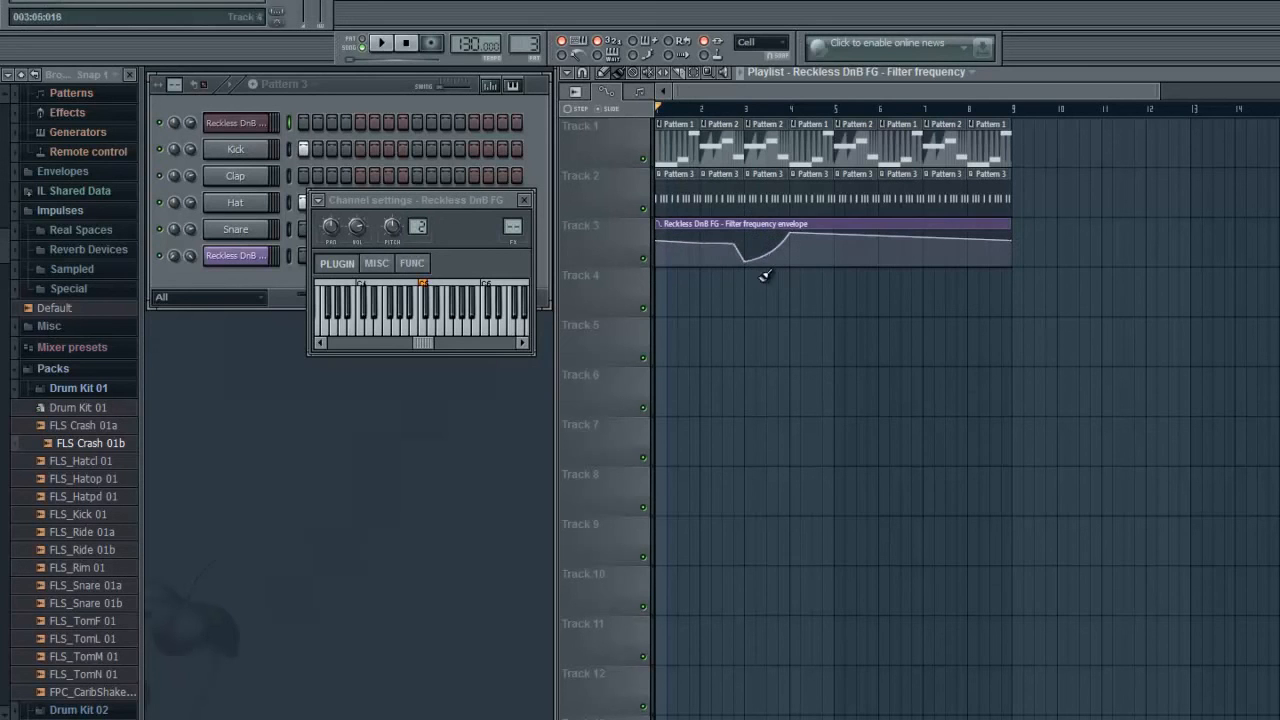
# Step: Remove the filter frequency automation clip from Track 3, view Pattern 1's notes, and delete the automation channel
pyautogui.rightClick(856, 225)
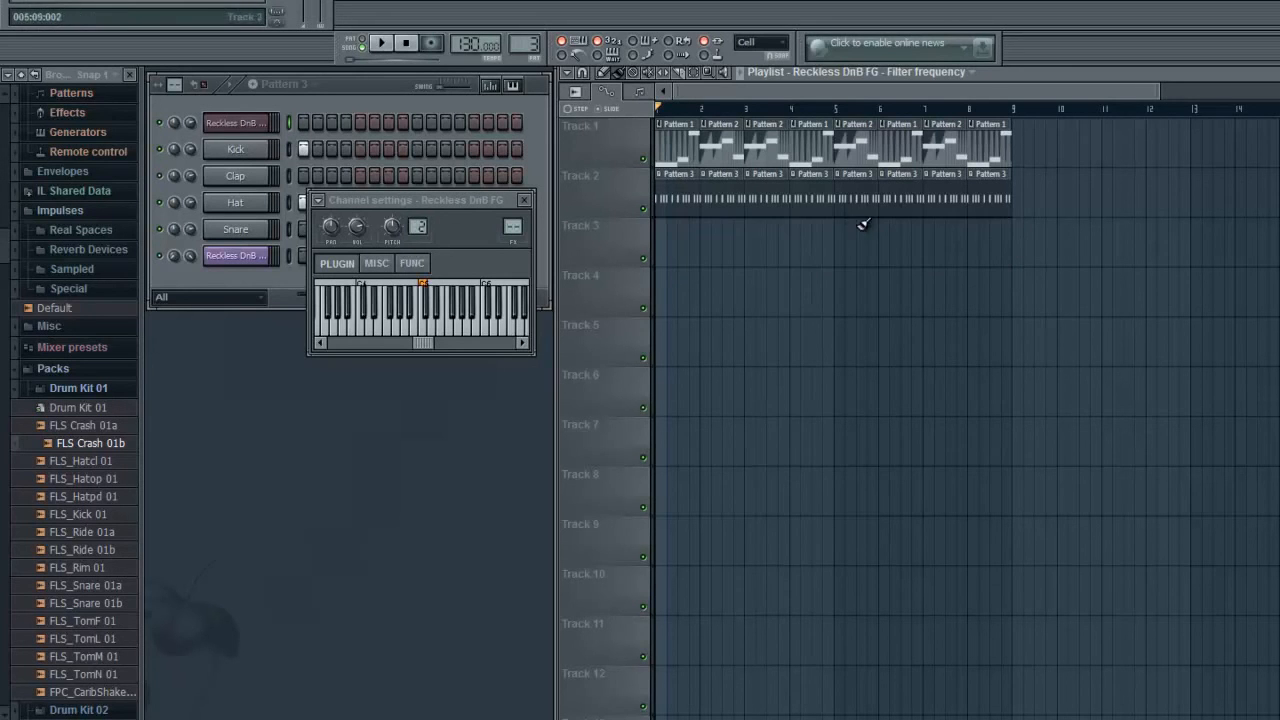
pyautogui.doubleClick(688, 130)
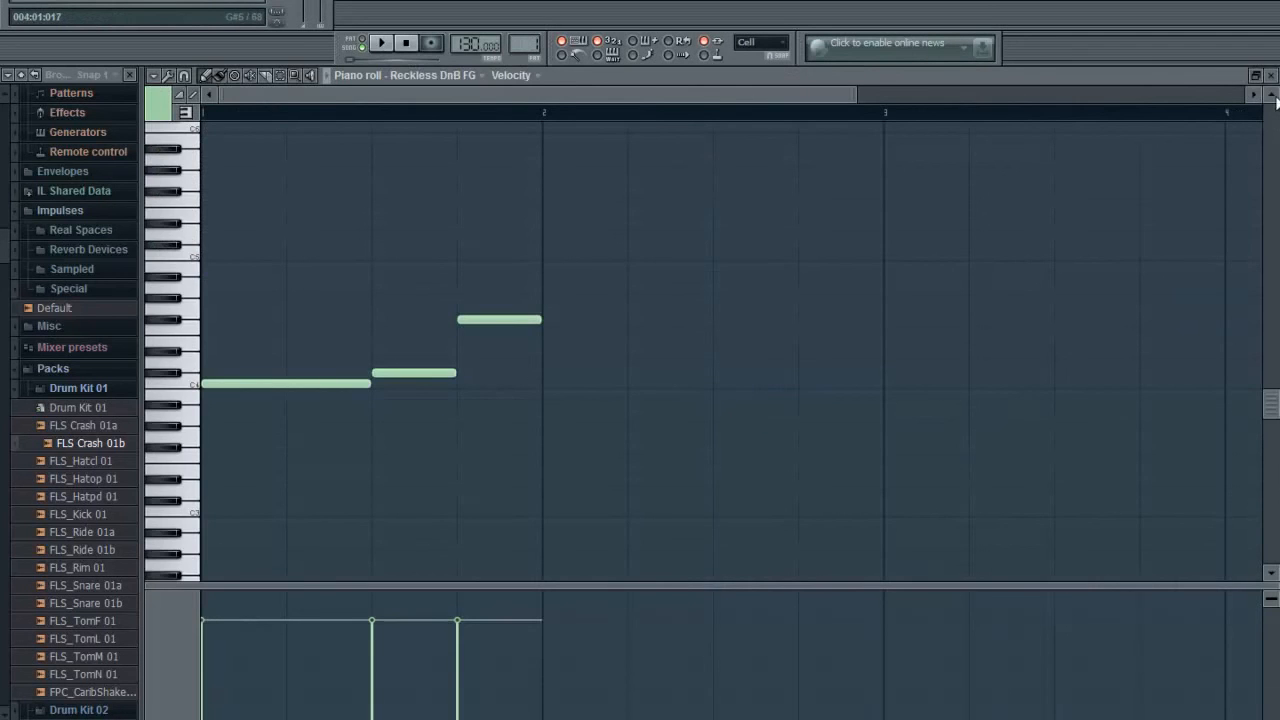
pyautogui.click(1272, 76)
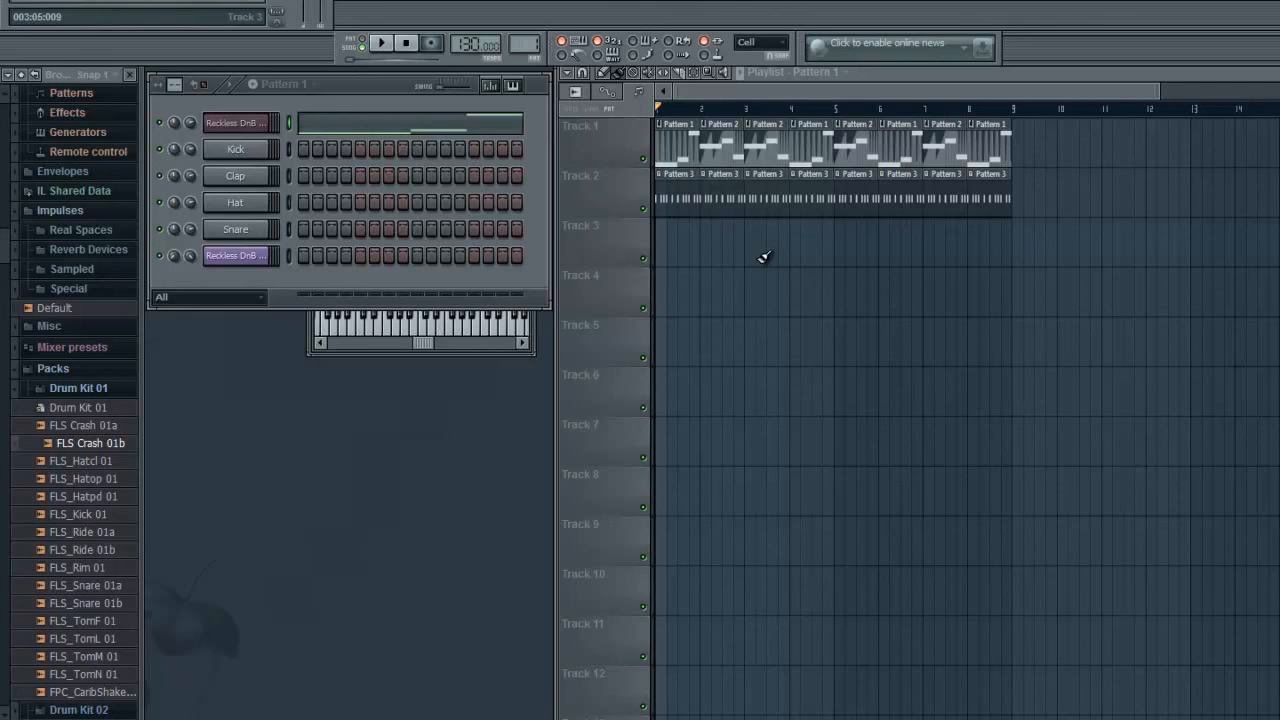
pyautogui.rightClick(251, 258)
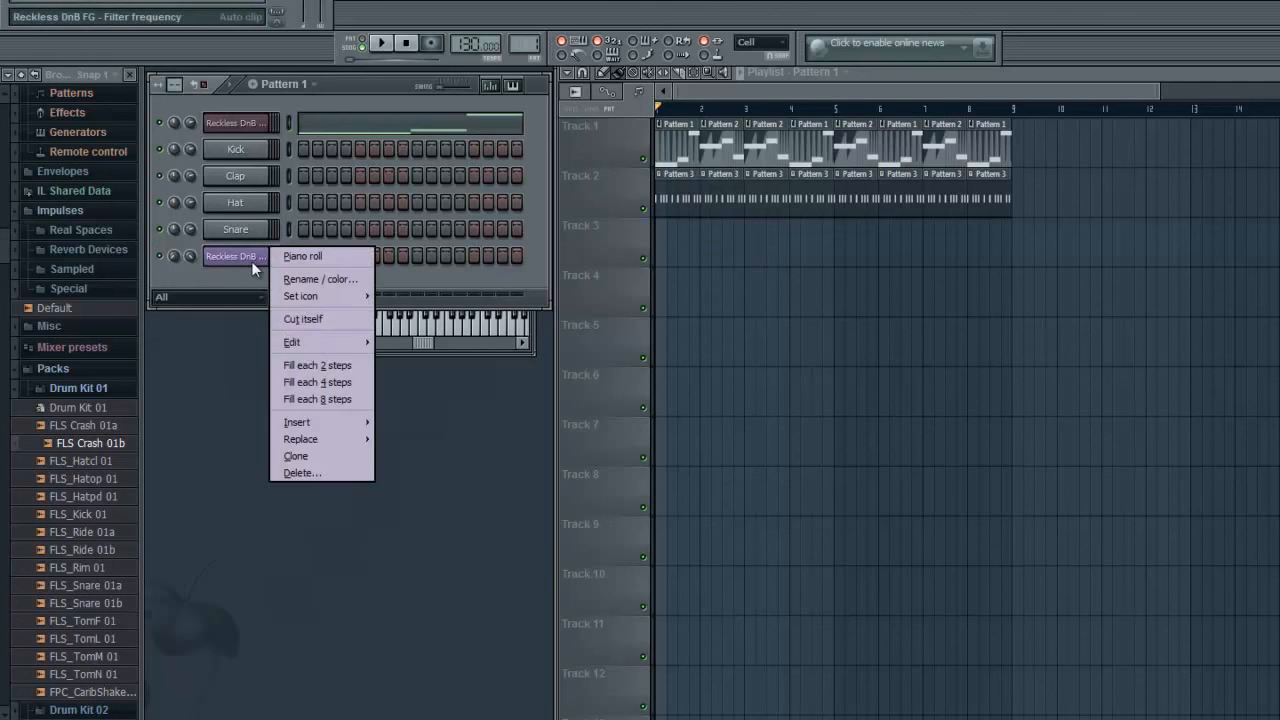
pyautogui.click(327, 471)
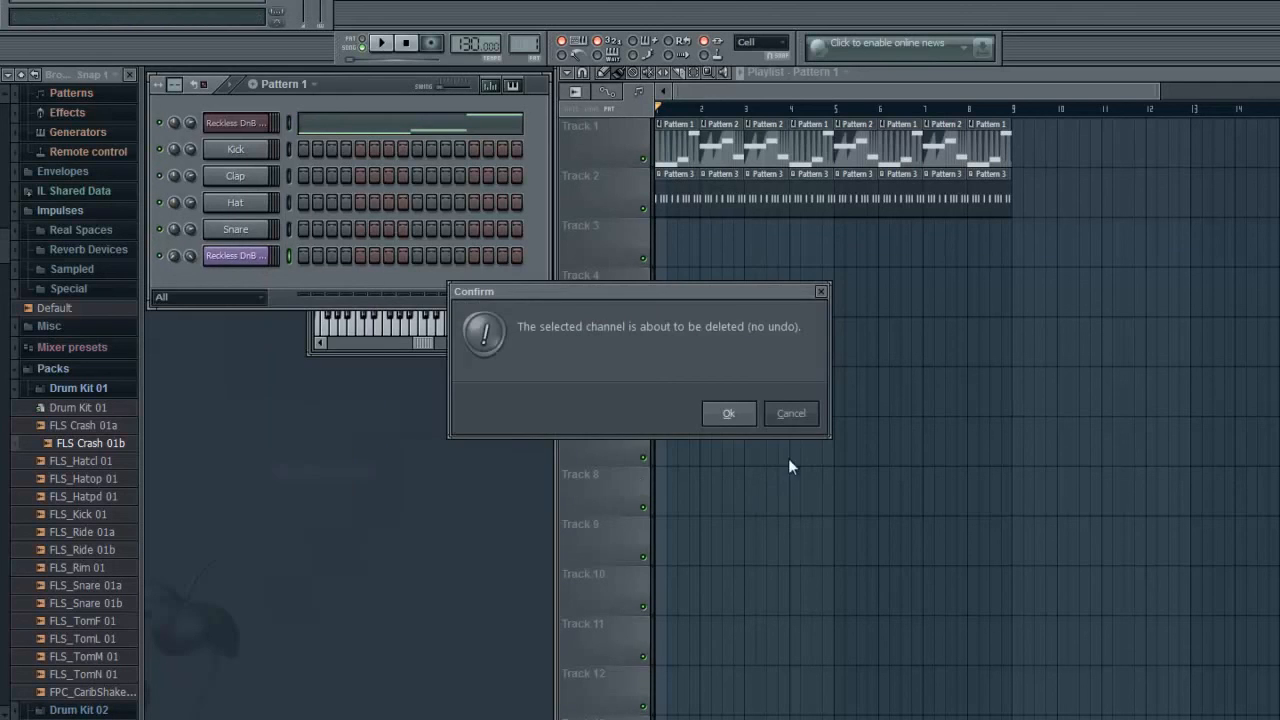
pyautogui.click(714, 420)
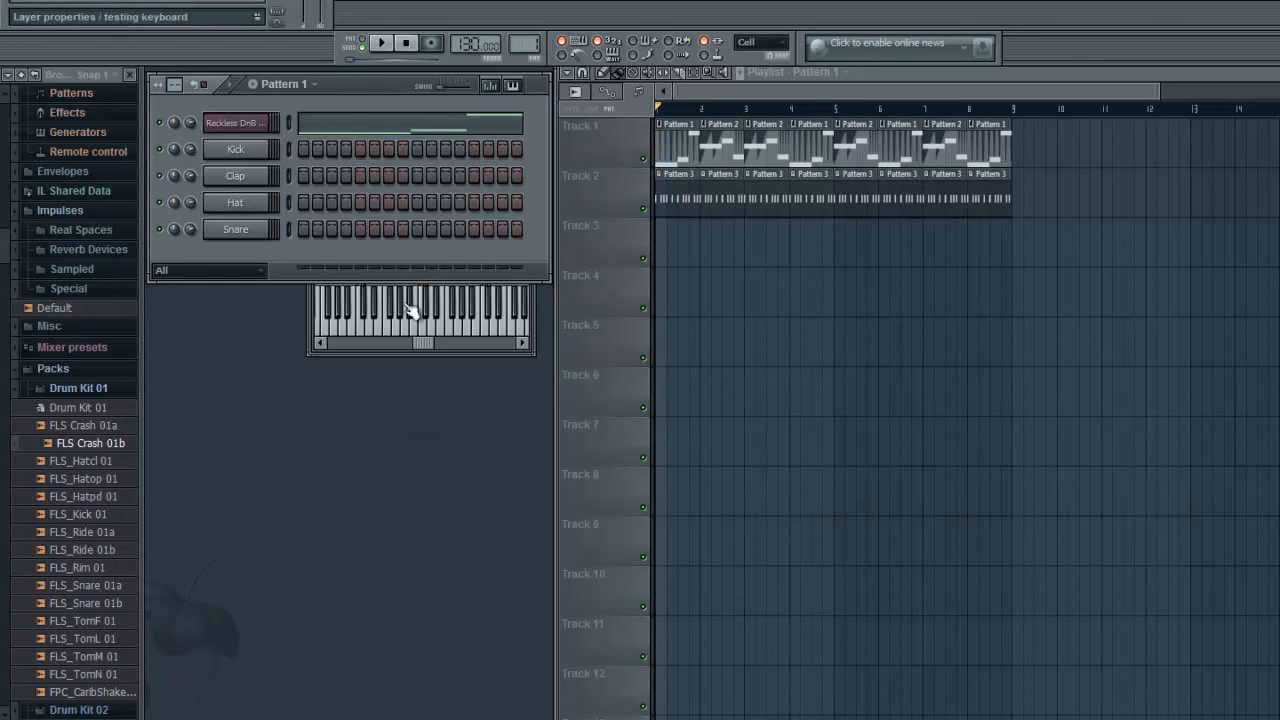
pyautogui.click(700, 719)
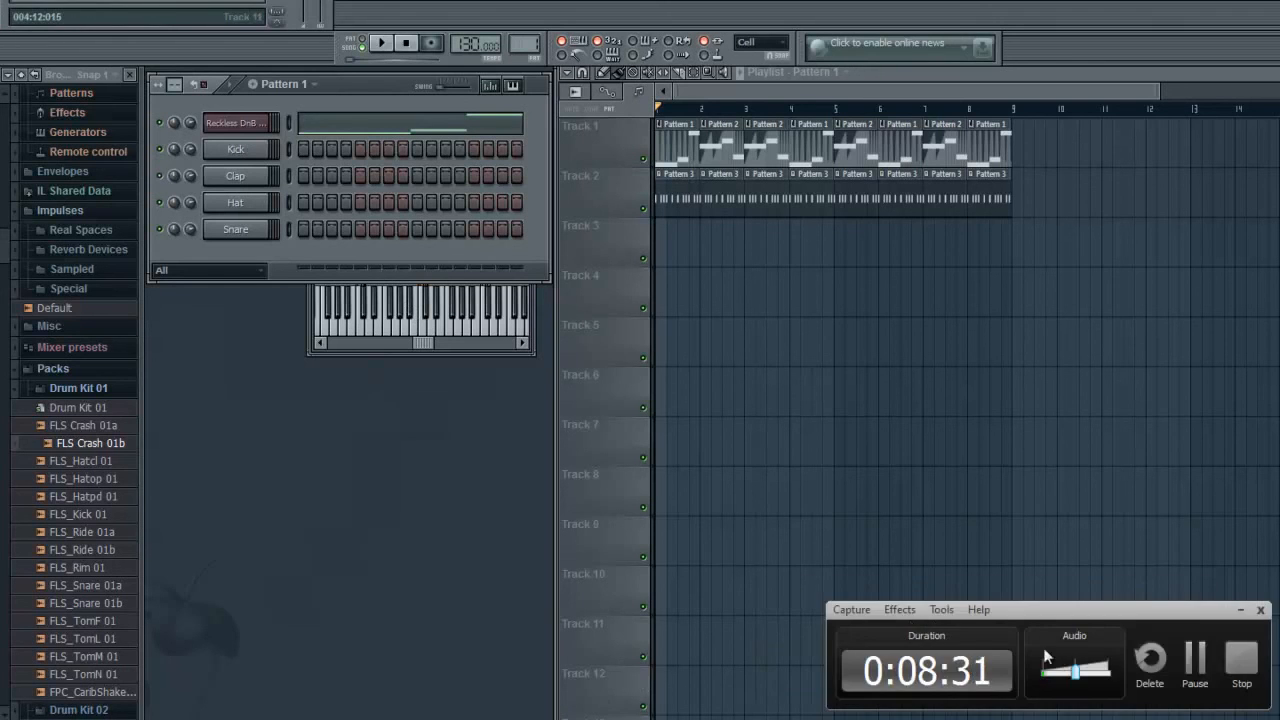